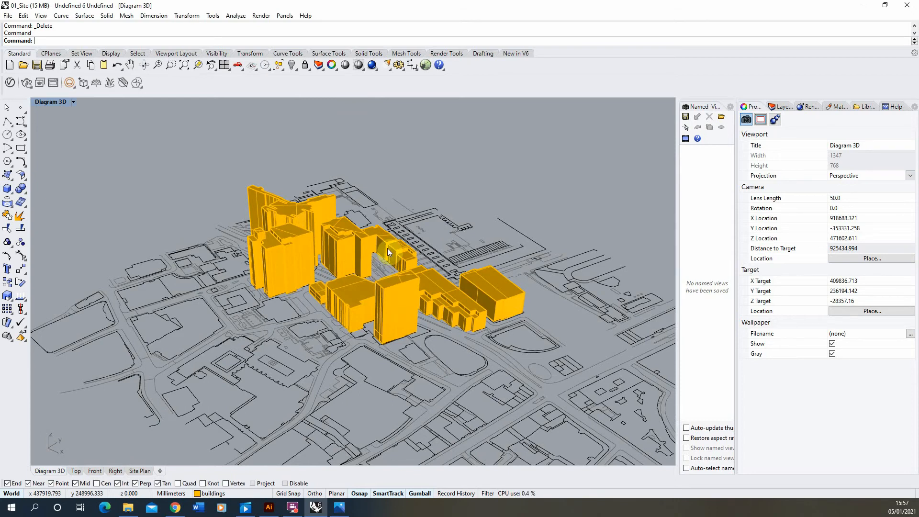
Examine the building masses and surrounding street plan from several angles, ending close up along the street.
scroll(352, 242, "up", 4)
left_click_drag(341, 239, 360, 253)
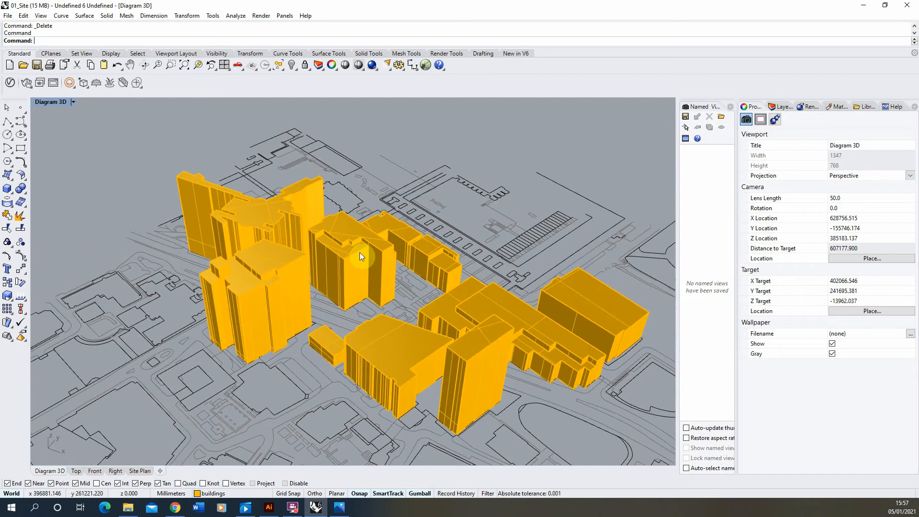
scroll(335, 242, "down", 2)
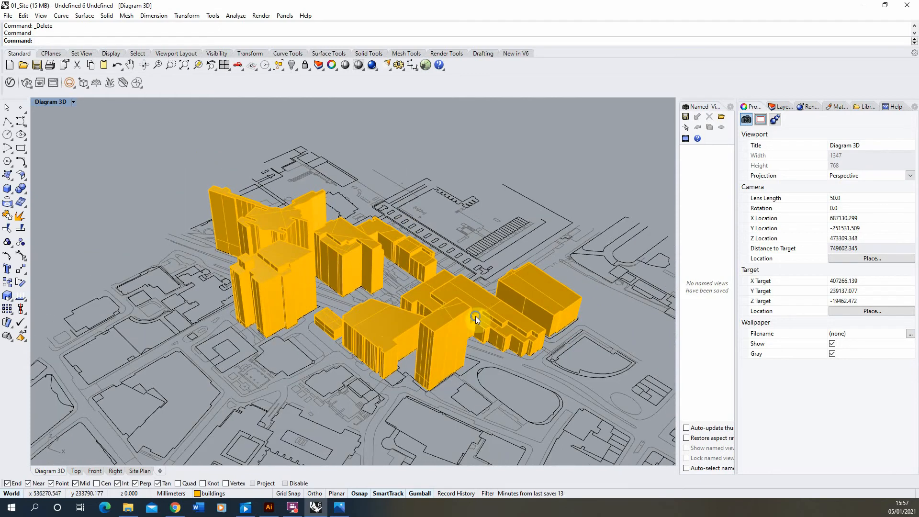
left_click_drag(478, 320, 469, 337)
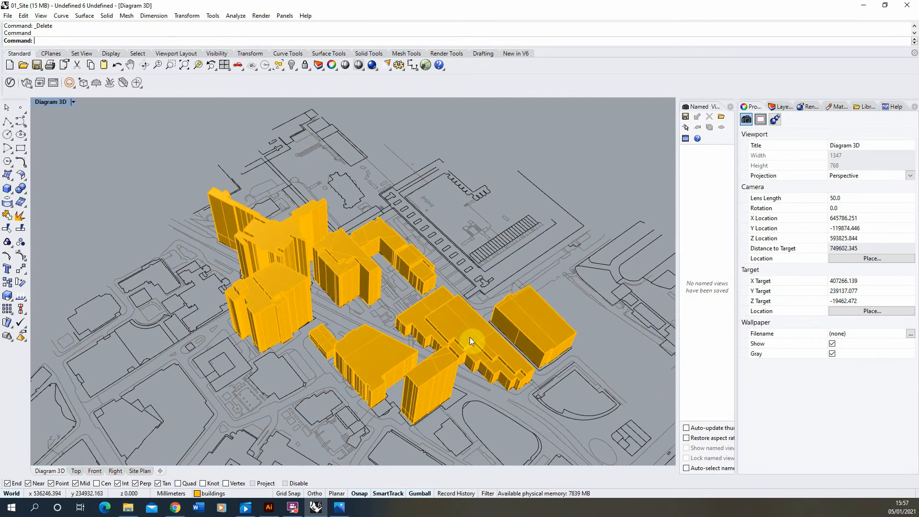
scroll(286, 237, "down", 4)
left_click_drag(356, 309, 378, 254)
left_click_drag(229, 323, 284, 352)
scroll(331, 299, "up", 4)
left_click_drag(360, 280, 300, 166)
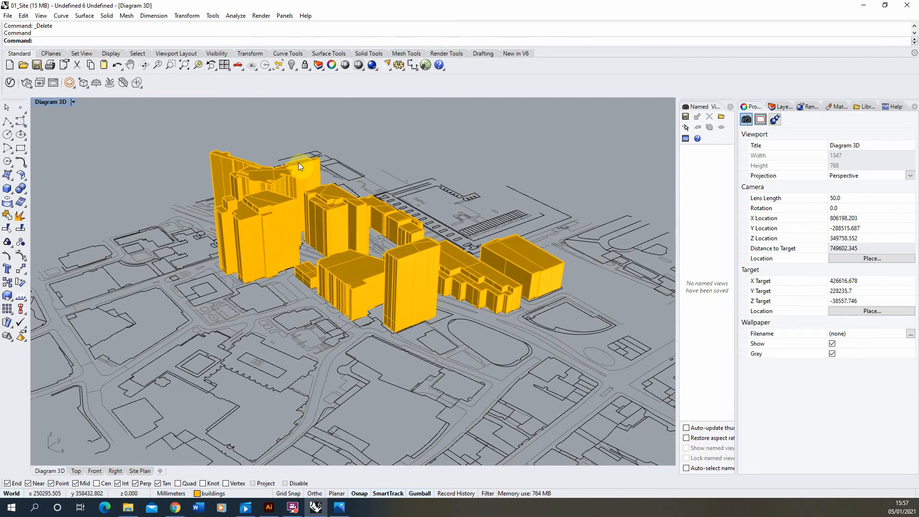
left_click_drag(334, 194, 392, 251)
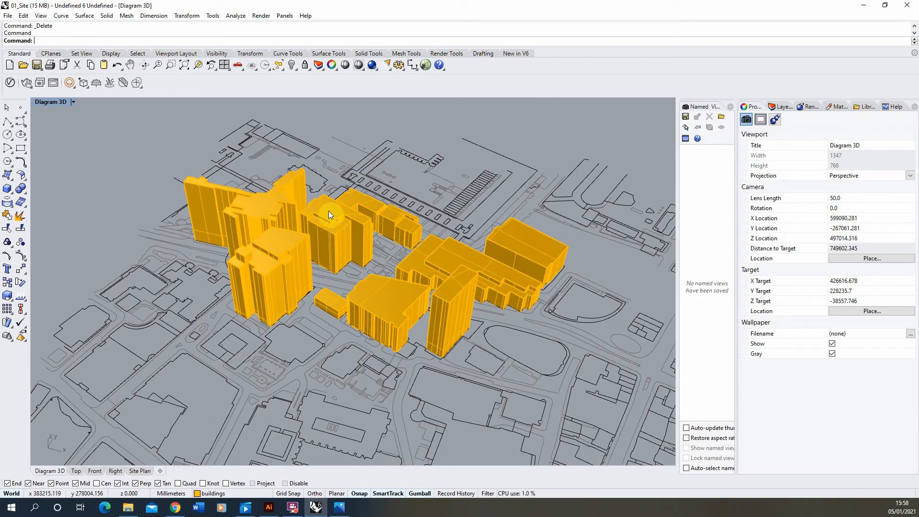
left_click_drag(355, 226, 314, 222)
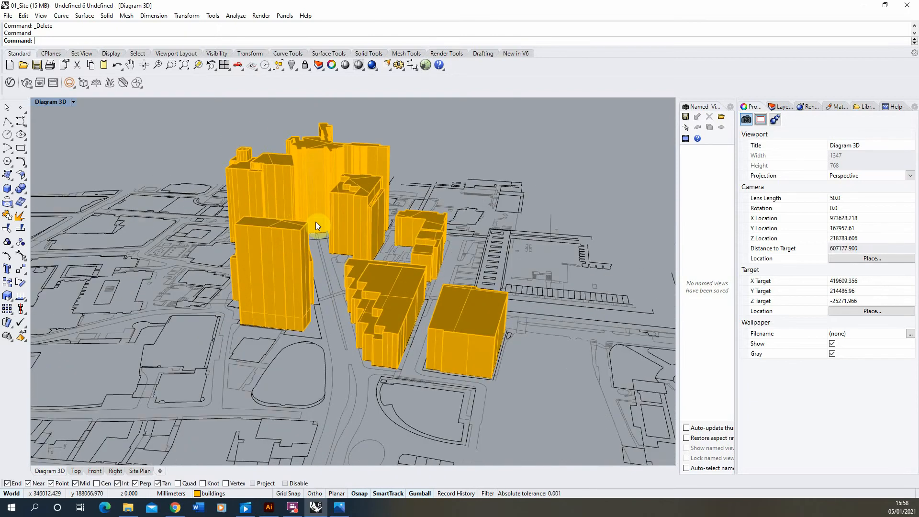
scroll(313, 223, "up", 5)
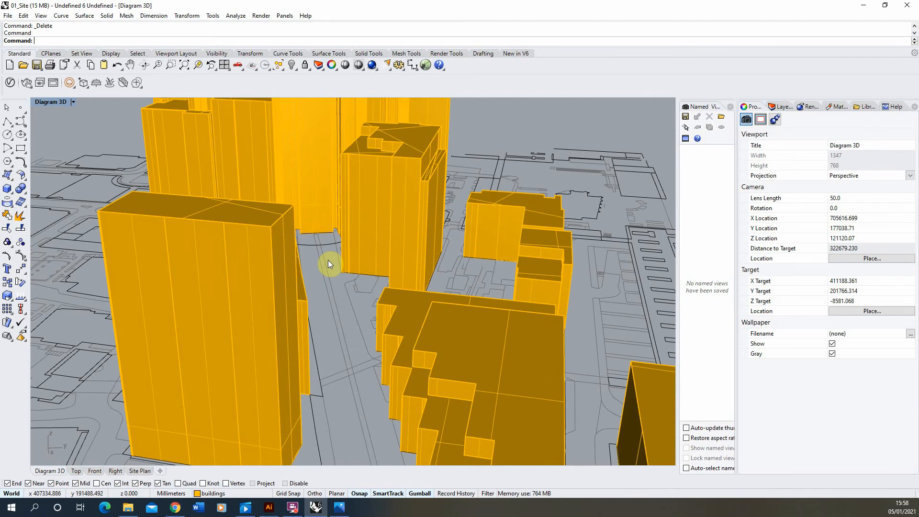
mouse_move(329, 266)
left_mouse_down()
mouse_move(340, 267)
mouse_move(337, 253)
left_mouse_up()
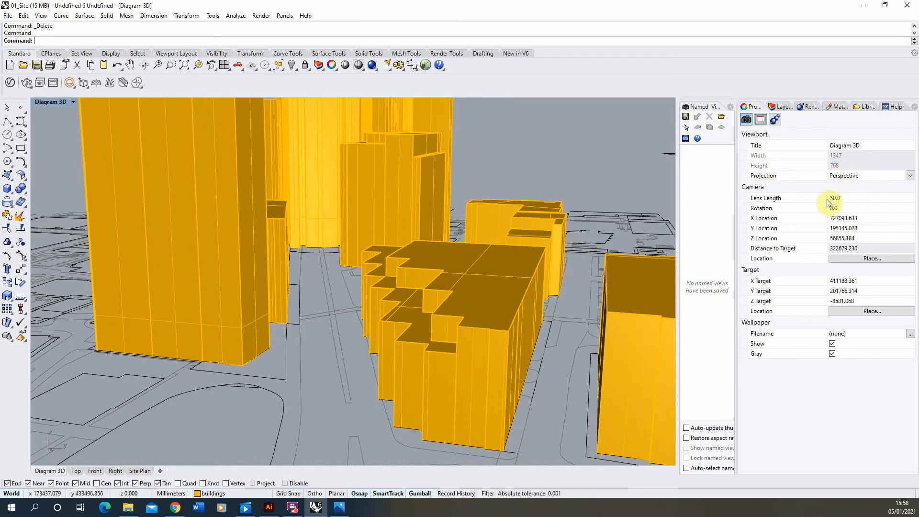
Set the Diagram 3D viewport camera's lens length to 20 to try a wider perspective.
left_click(844, 199)
type("20")
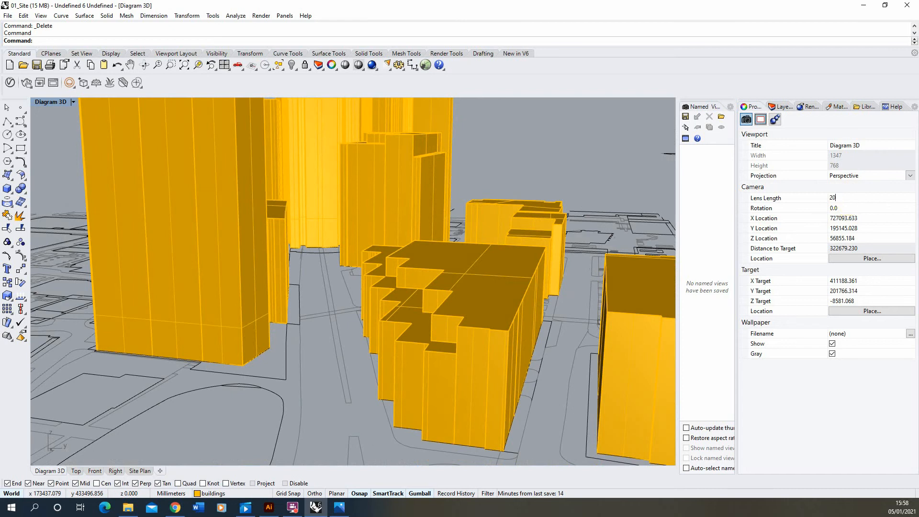
key("Return")
scroll(355, 245, "up", 5)
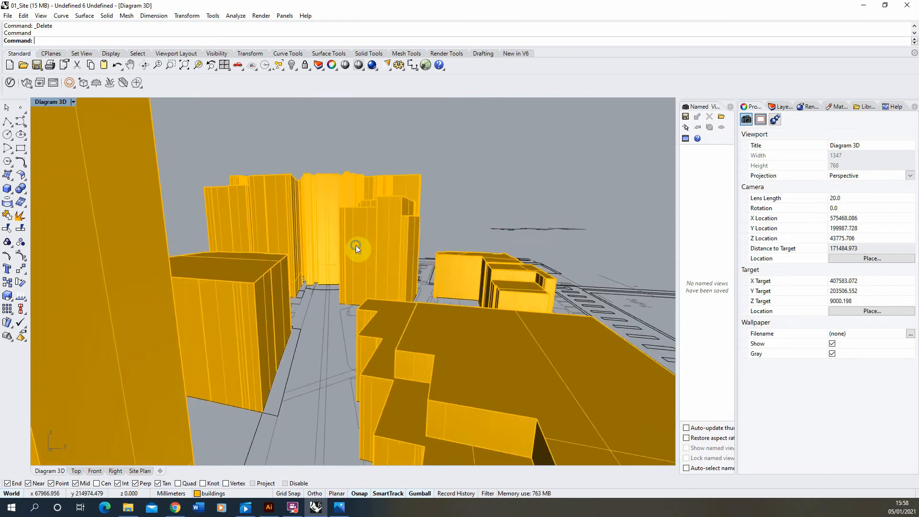
scroll(359, 234, "down", 5)
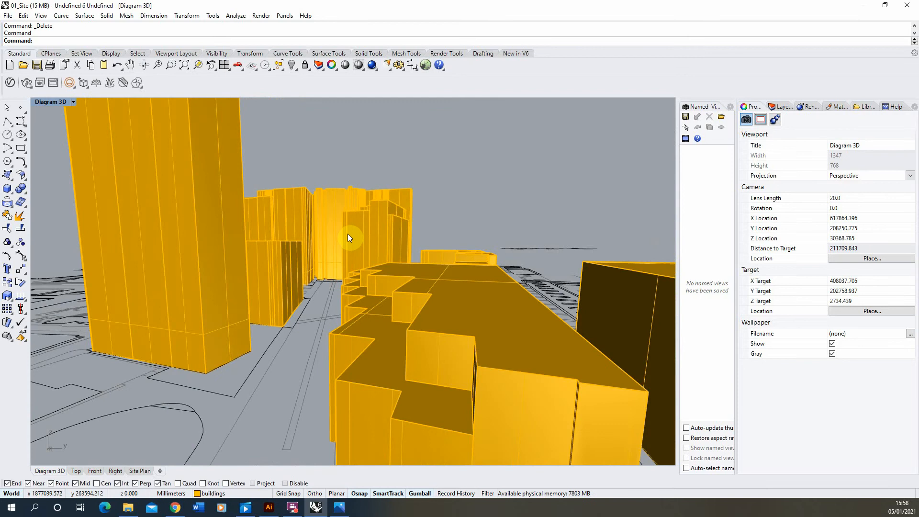
Set the camera's lens length back to 50 and bring the whole building cluster into view.
left_click(835, 198)
type("50")
key("Return")
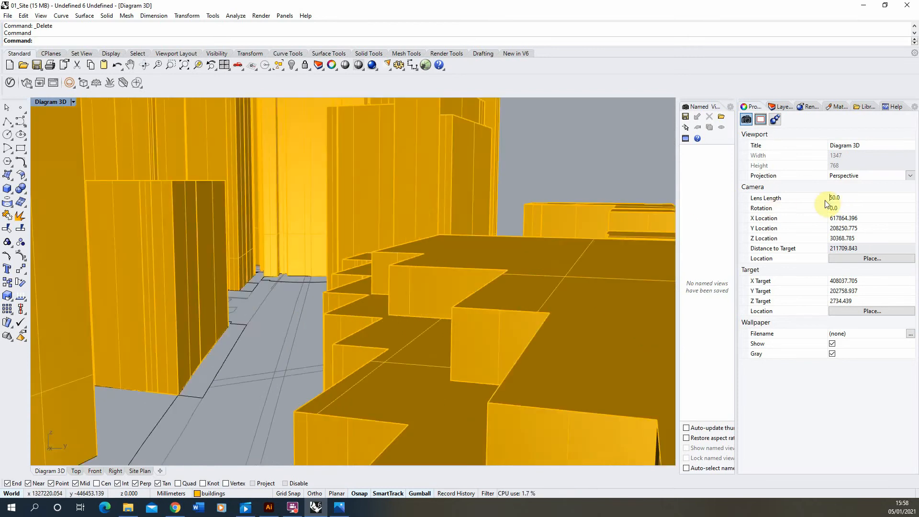
left_click_drag(416, 205, 573, 265)
scroll(493, 263, "down", 10)
left_click_drag(426, 245, 469, 283)
scroll(375, 269, "down", 2)
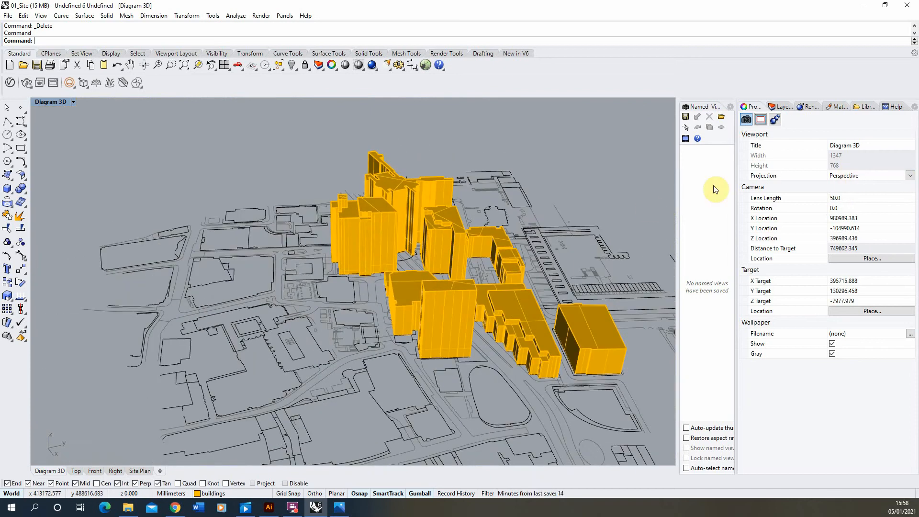
Switch the viewport projection to Parallel and frame the building cluster from a high, angled axonometric viewpoint.
left_click(910, 176)
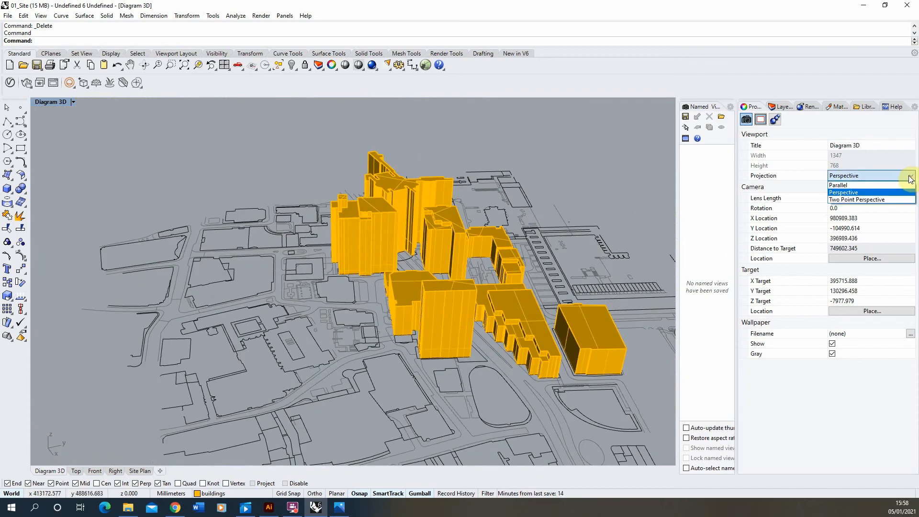
left_click(837, 185)
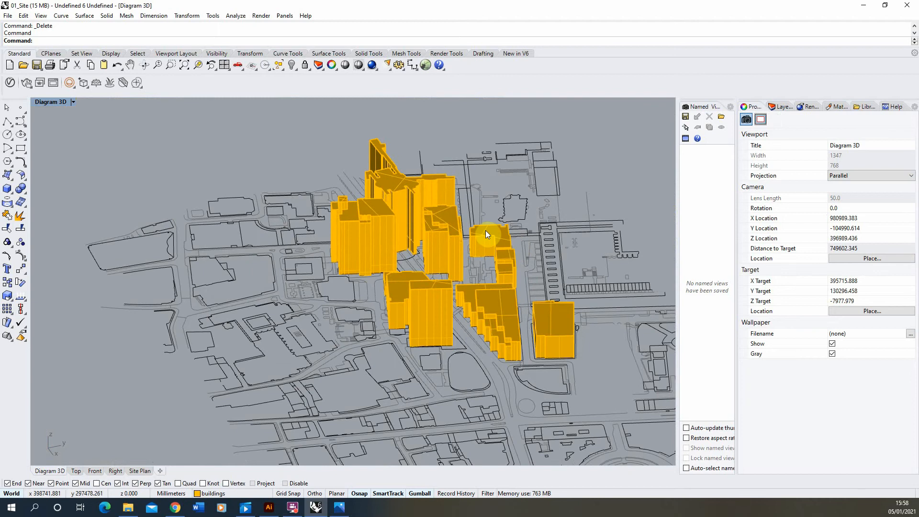
mouse_move(436, 254)
left_mouse_down()
mouse_move(462, 251)
mouse_move(463, 230)
mouse_move(446, 261)
left_mouse_up()
scroll(463, 230, "up", 4)
scroll(462, 230, "down", 2)
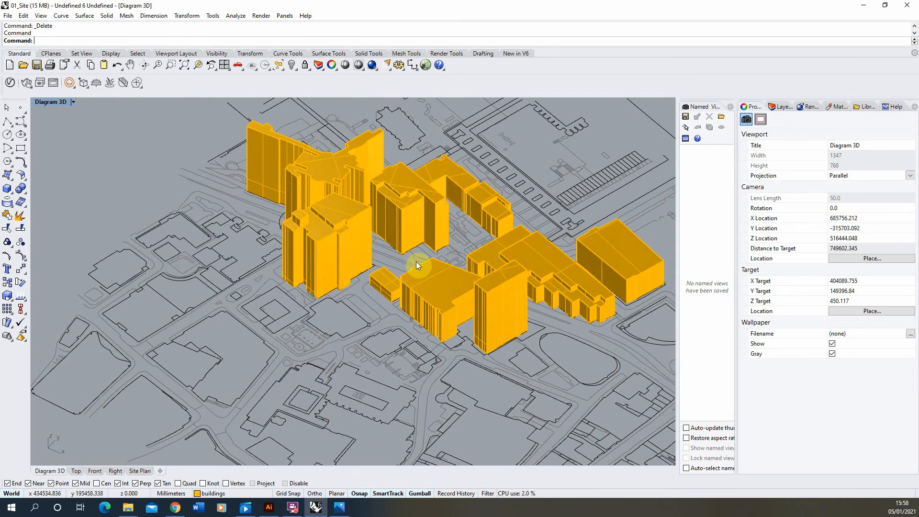
scroll(652, 251, "up", 2)
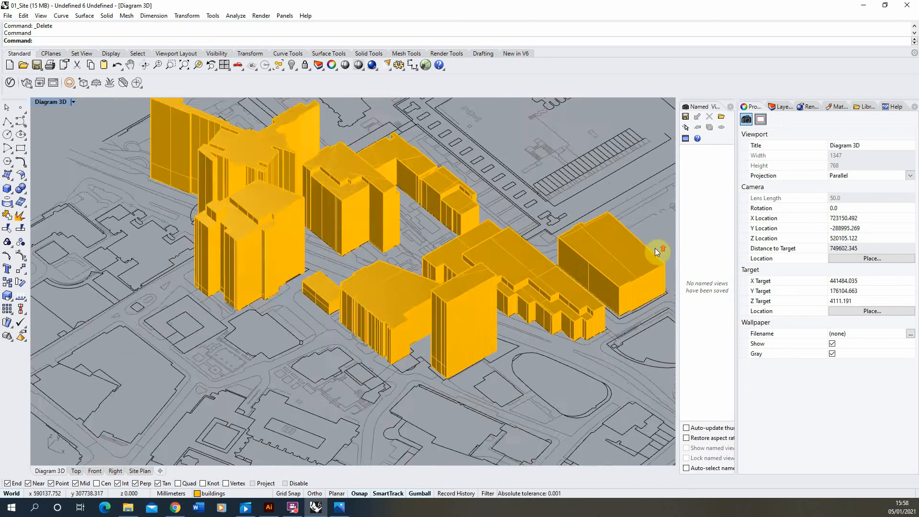
scroll(215, 289, "down", 2)
scroll(368, 197, "up", 2)
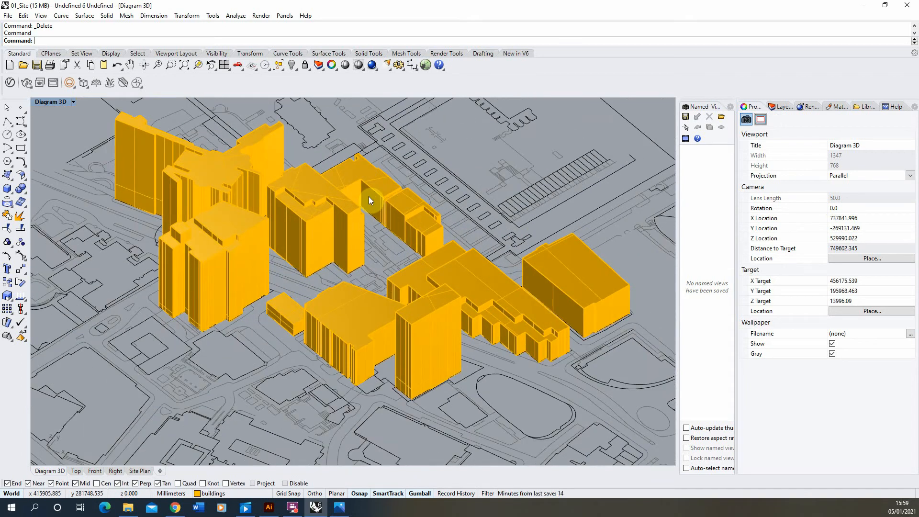
left_click_drag(348, 215, 365, 222)
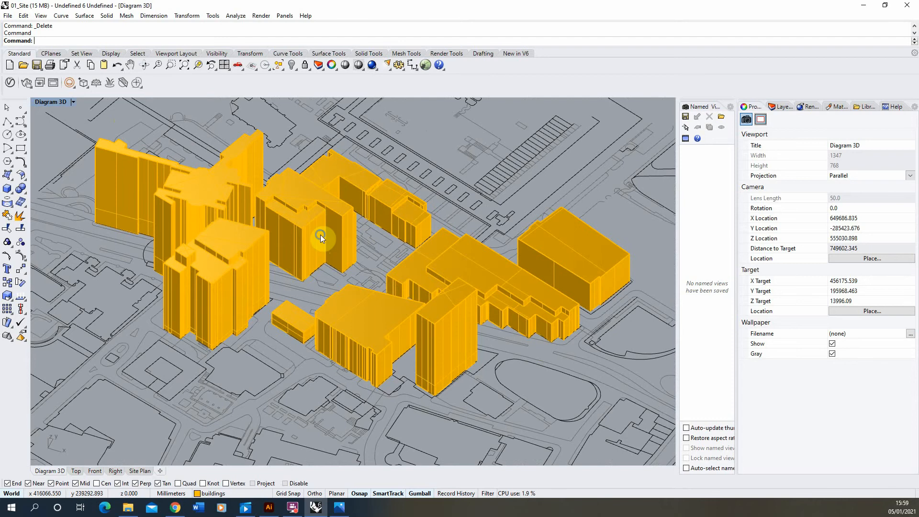
left_click_drag(320, 236, 472, 228)
left_click_drag(355, 262, 381, 266)
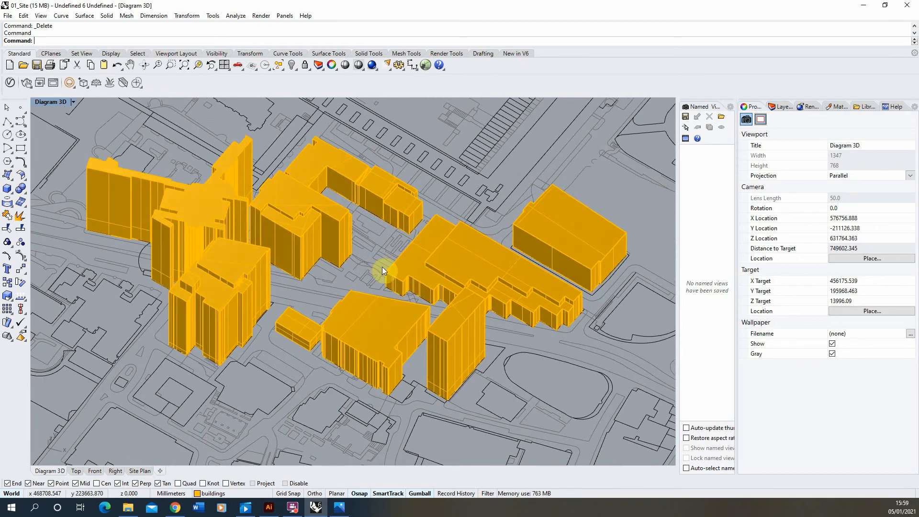
left_click_drag(389, 137, 360, 237)
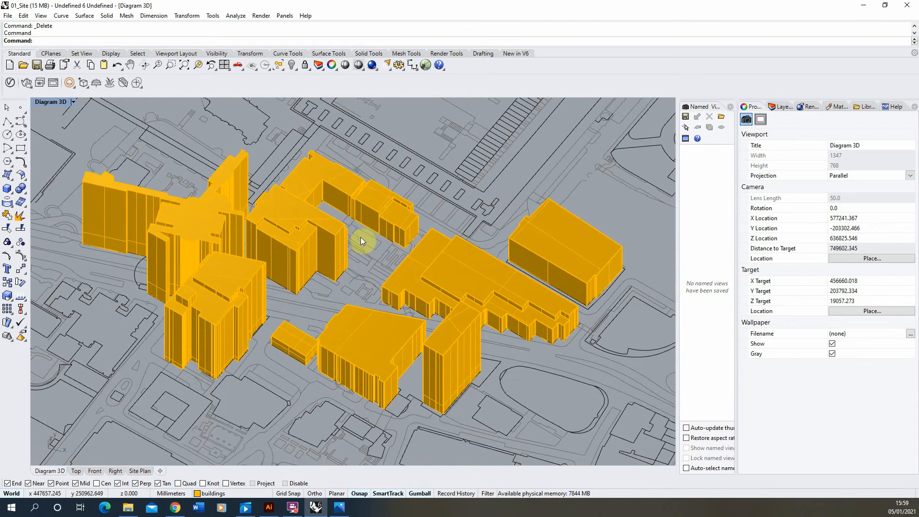
Save the current viewport as the named view Diagram 3D, and restore it after orbiting away.
left_click(41, 16)
mouse_move(61, 107)
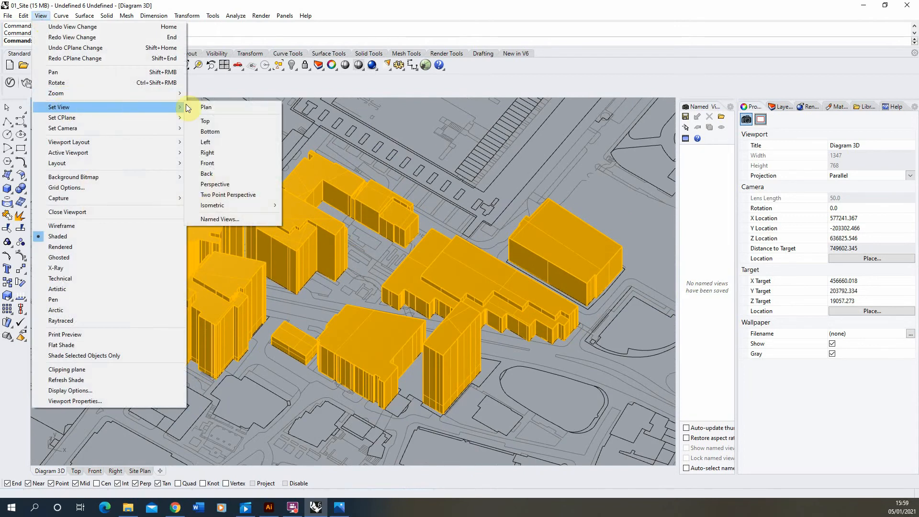
left_click(226, 220)
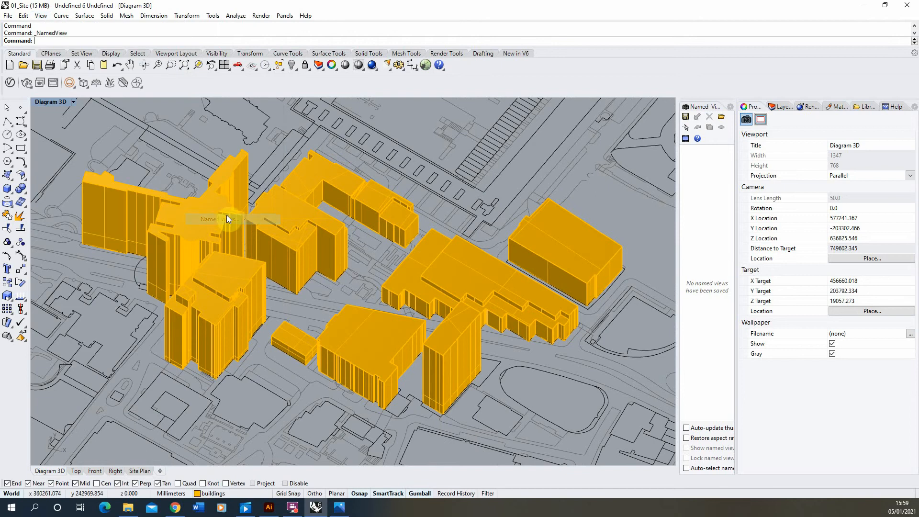
left_click(685, 117)
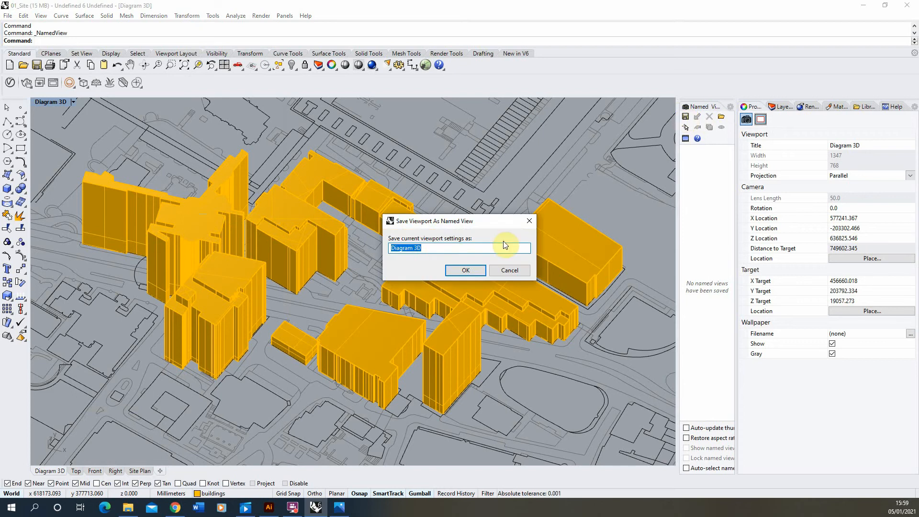
left_click(471, 269)
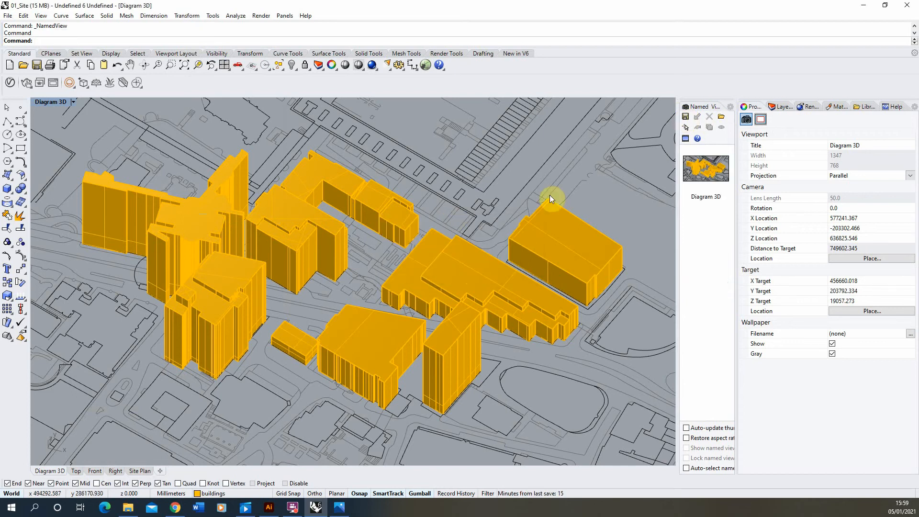
left_click_drag(492, 248, 393, 212)
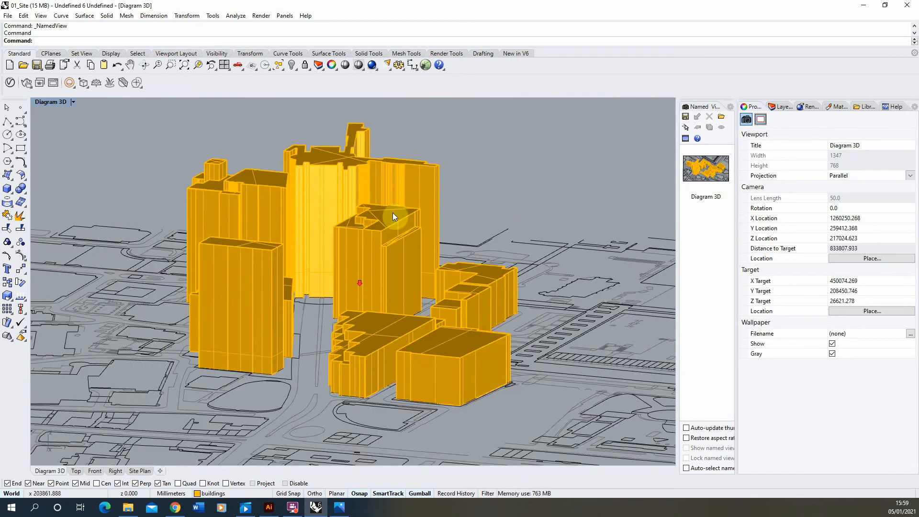
double_click(710, 176)
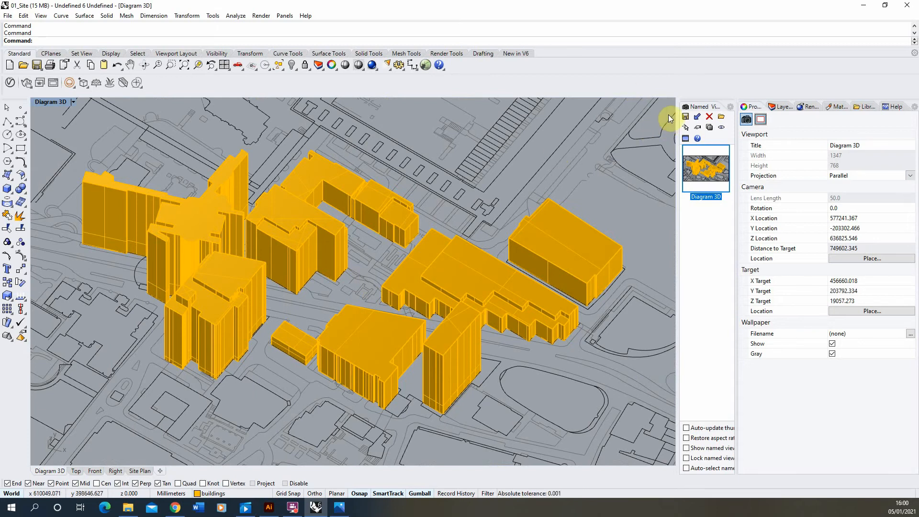
Run Make2D on the whole model from the Diagram 3D view, with View projection and source layers maintained.
left_click_drag(670, 105, 44, 465)
type("Make2D")
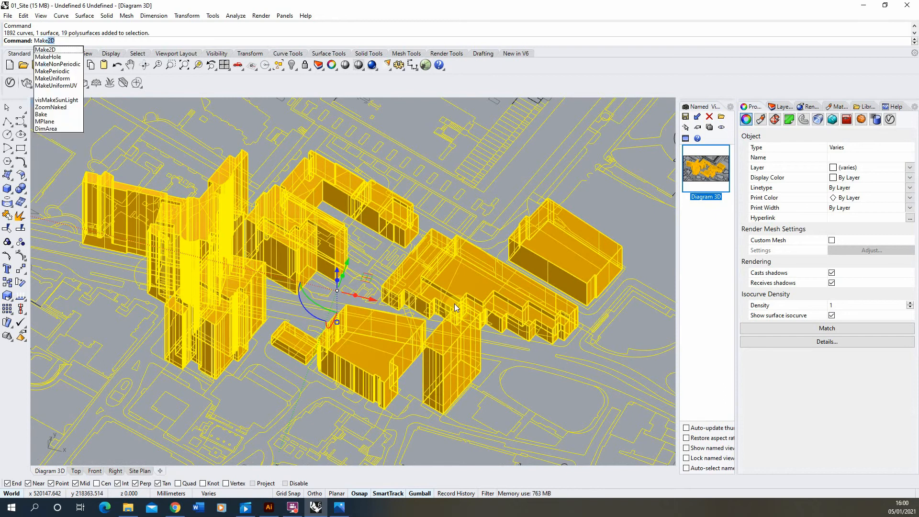
key("Return")
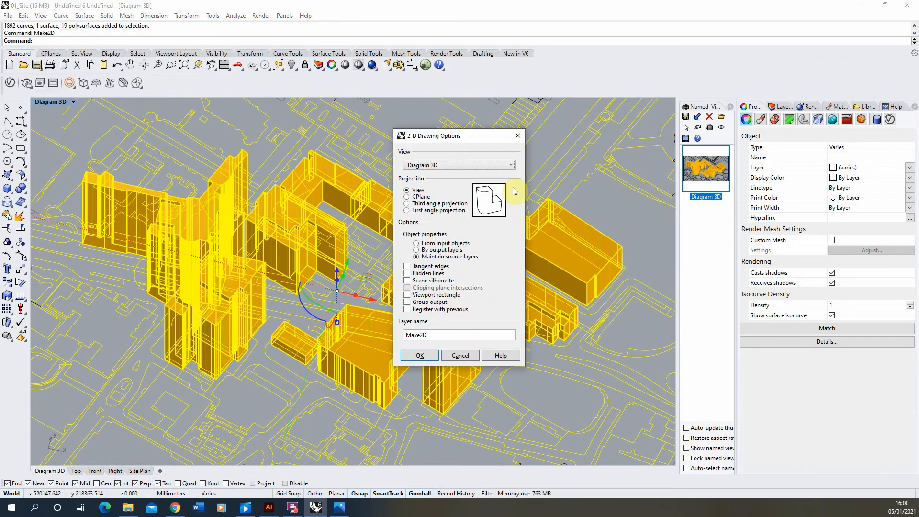
left_click(419, 357)
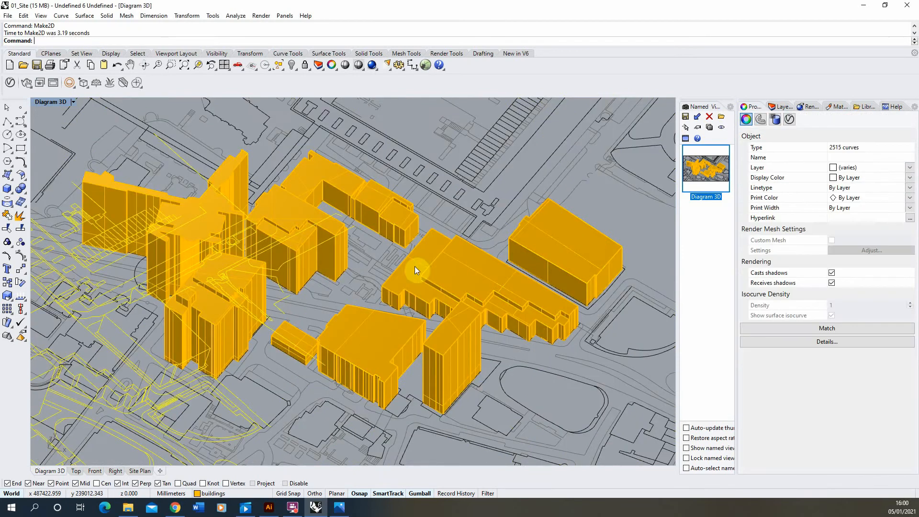
In the Top view, move the generated 2D linework up and right, clear of the site plan, and inspect its lines.
double_click(64, 104)
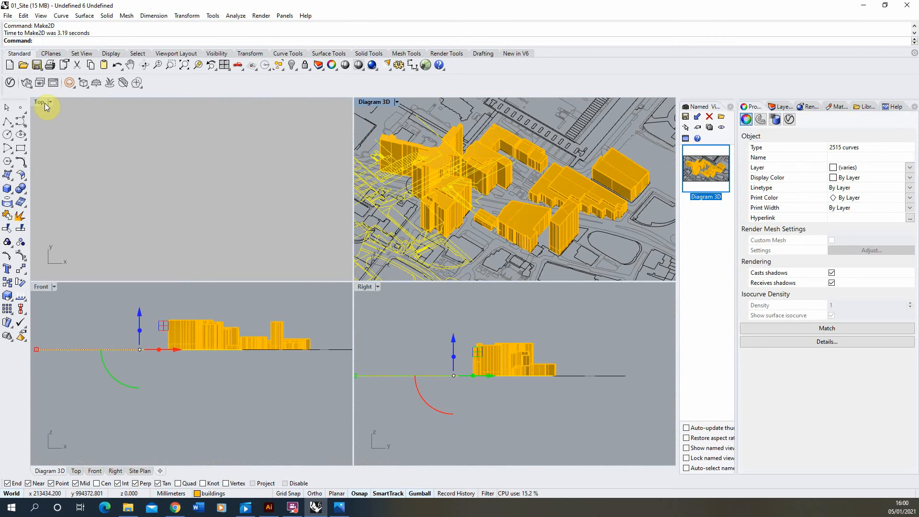
double_click(45, 102)
scroll(223, 209, "down", 4)
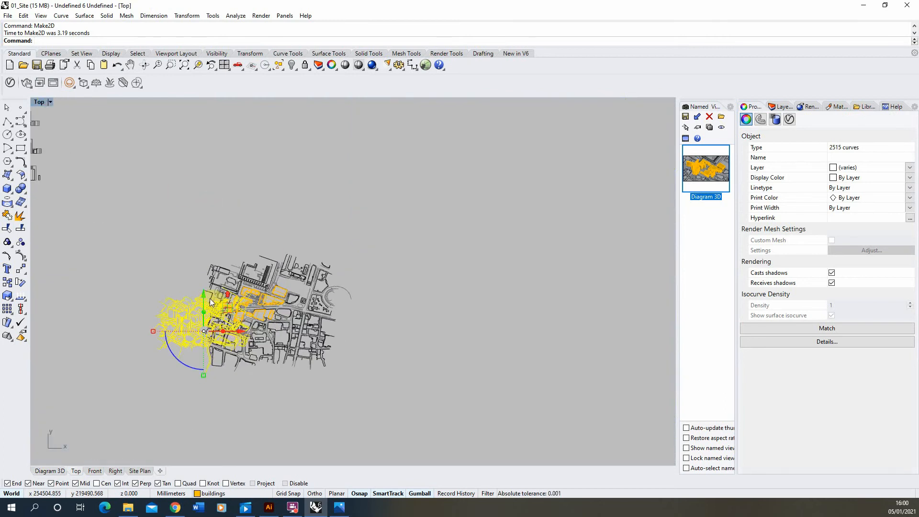
left_click_drag(203, 299, 207, 155)
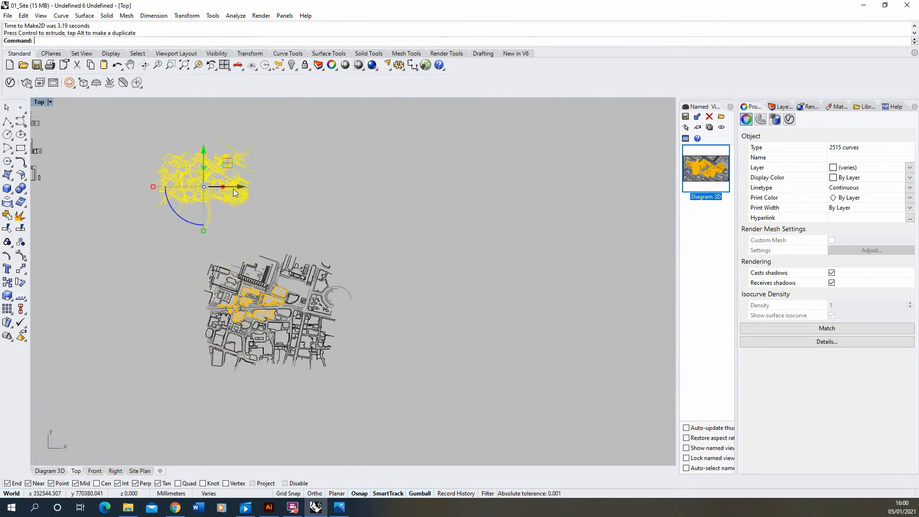
left_click_drag(235, 187, 308, 187)
left_click(351, 167)
scroll(281, 186, "up", 12)
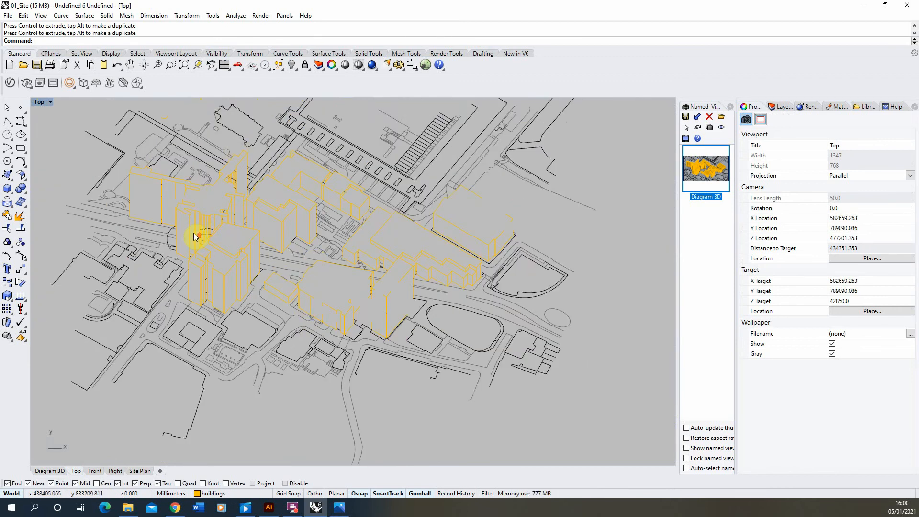
scroll(206, 235, "up", 5)
scroll(206, 234, "up", 3)
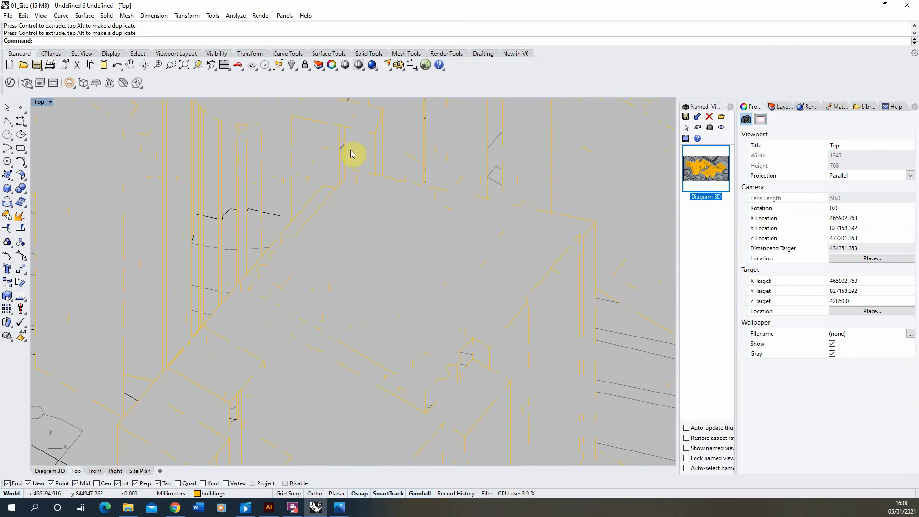
Examine the generated building and site linework in the Top view, from close-up details to the full drawing extents.
scroll(185, 287, "down", 3)
scroll(263, 338, "down", 2)
scroll(197, 385, "down", 4)
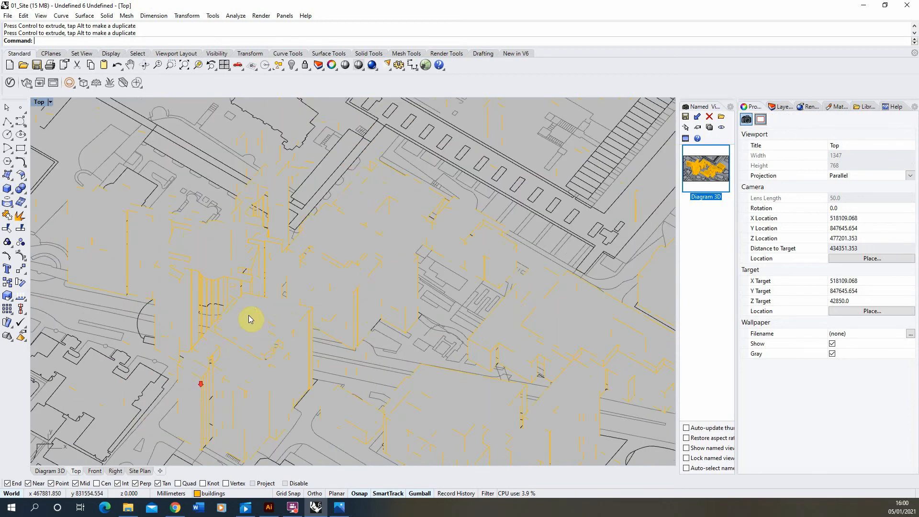
scroll(241, 266, "down", 5)
scroll(483, 359, "up", 8)
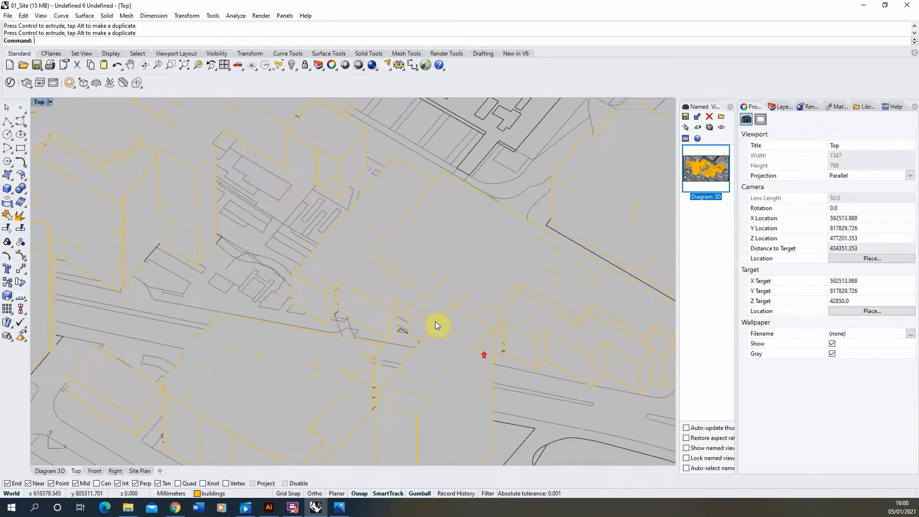
scroll(422, 263, "down", 3)
scroll(416, 288, "down", 2)
scroll(383, 311, "down", 2)
scroll(315, 314, "down", 2)
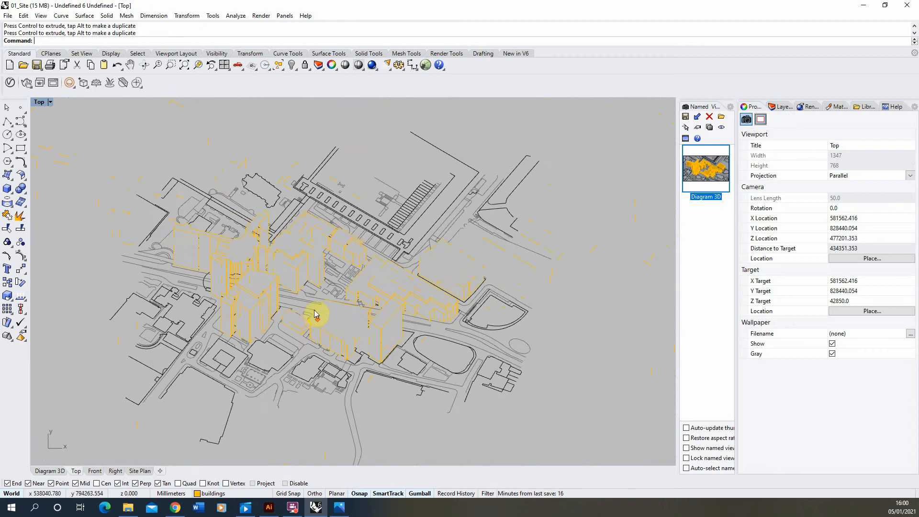
scroll(308, 259, "down", 2)
scroll(302, 262, "down", 4)
scroll(298, 318, "up", 4)
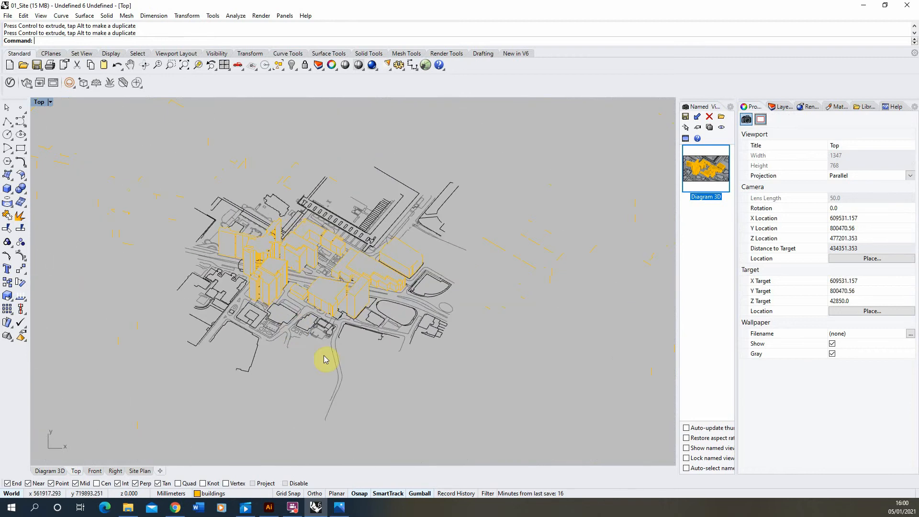
On the Site Plan layout, reframe the Top detail so the 2D building linework is centred on the sheet.
left_click(144, 472)
double_click(269, 171)
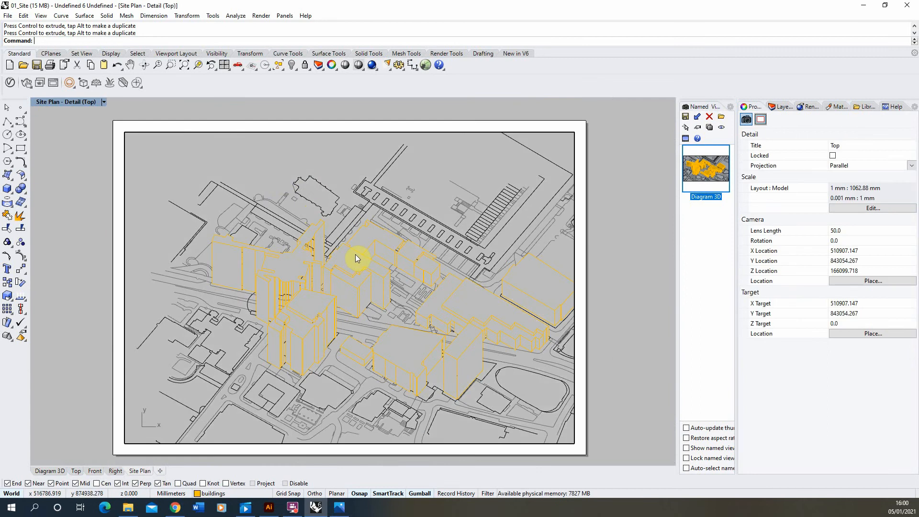
left_click(134, 66)
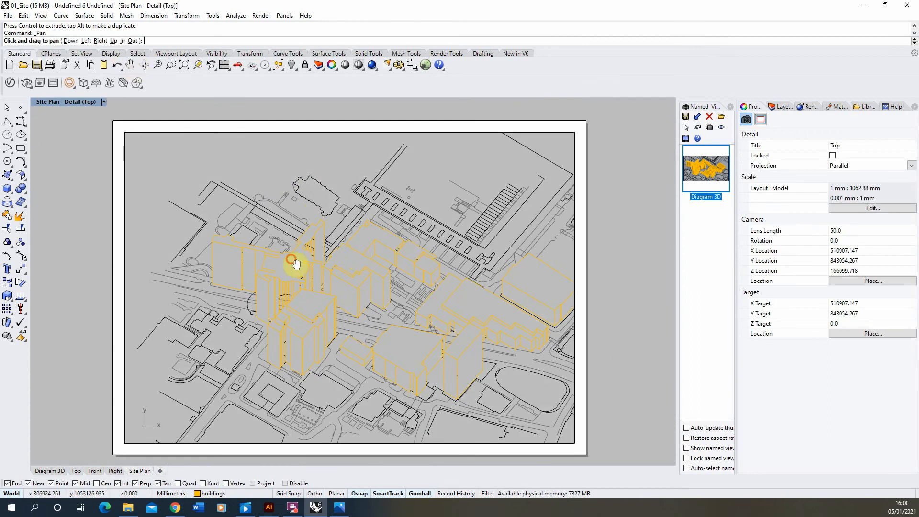
left_click_drag(298, 262, 258, 247)
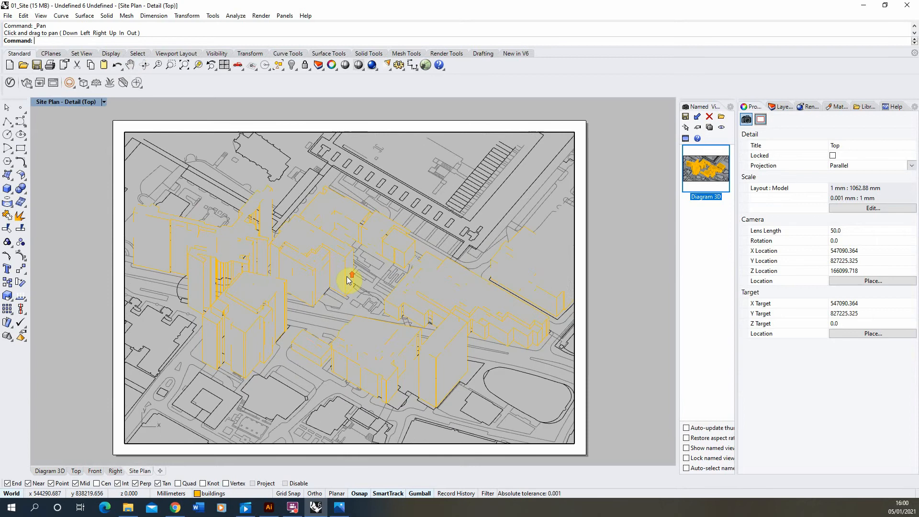
left_click(348, 276)
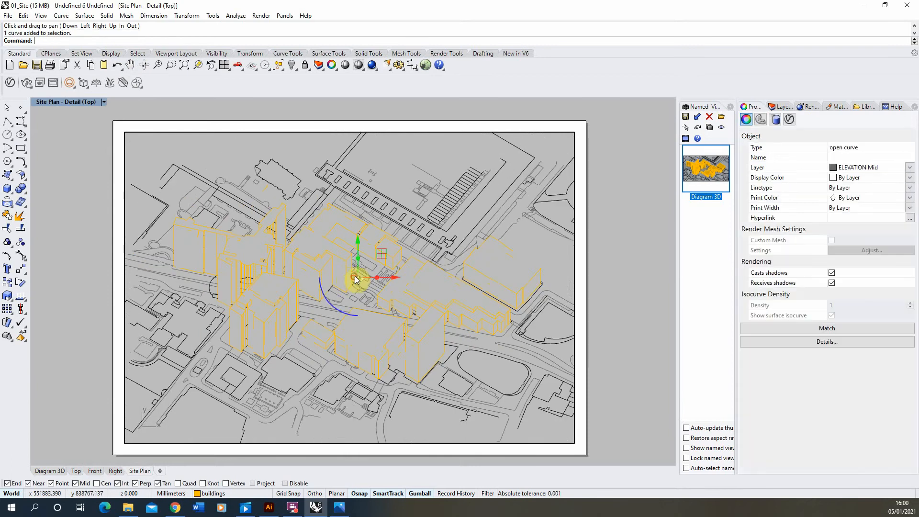
double_click(624, 257)
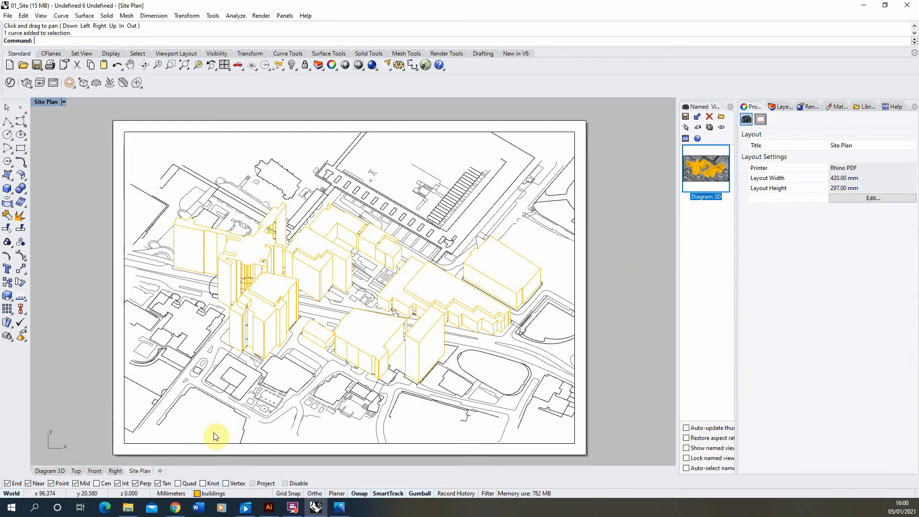
Print the Site Plan layout with Rhino PDF as an A3 landscape vector file, overwriting 01_Site 3d.
right_click(135, 471)
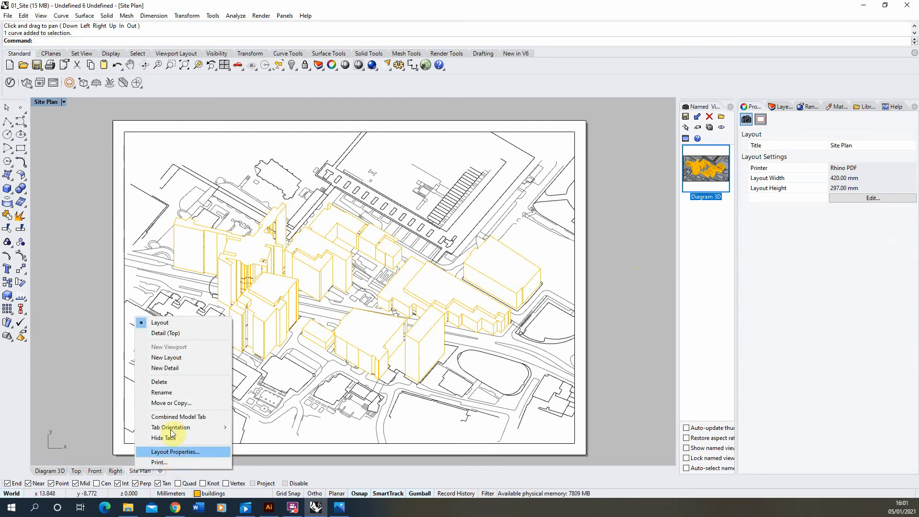
left_click(162, 462)
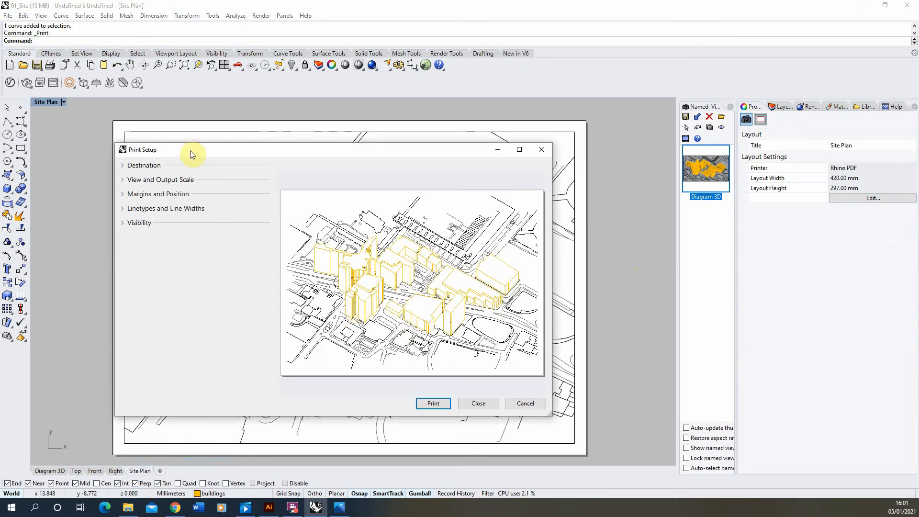
left_click(134, 168)
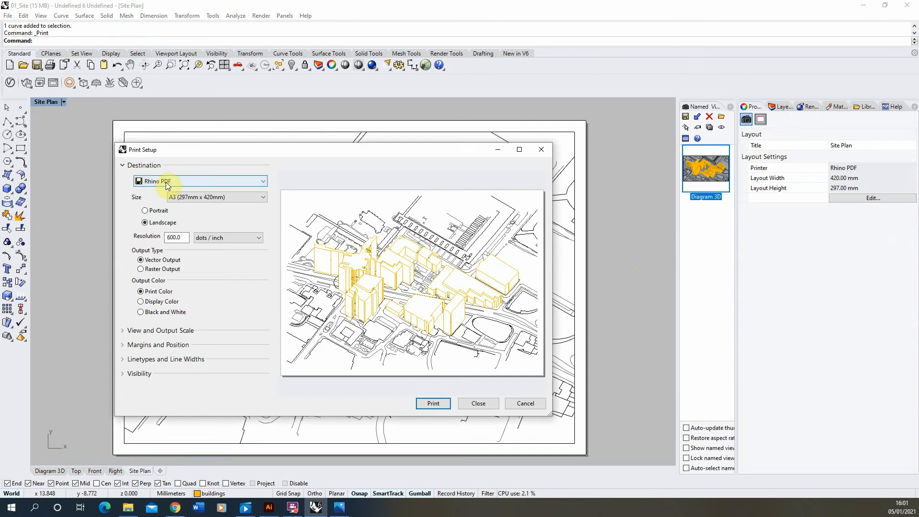
left_click(433, 404)
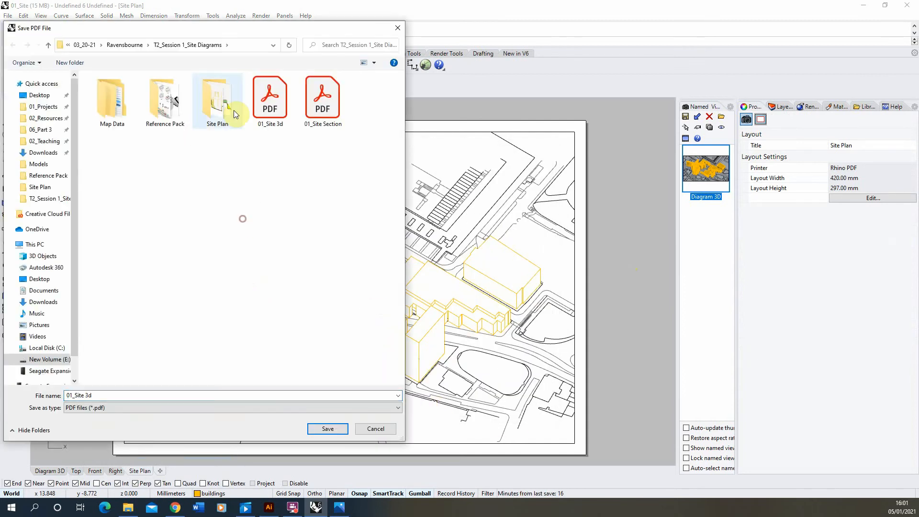
left_click(288, 110)
left_click(327, 428)
left_click(455, 287)
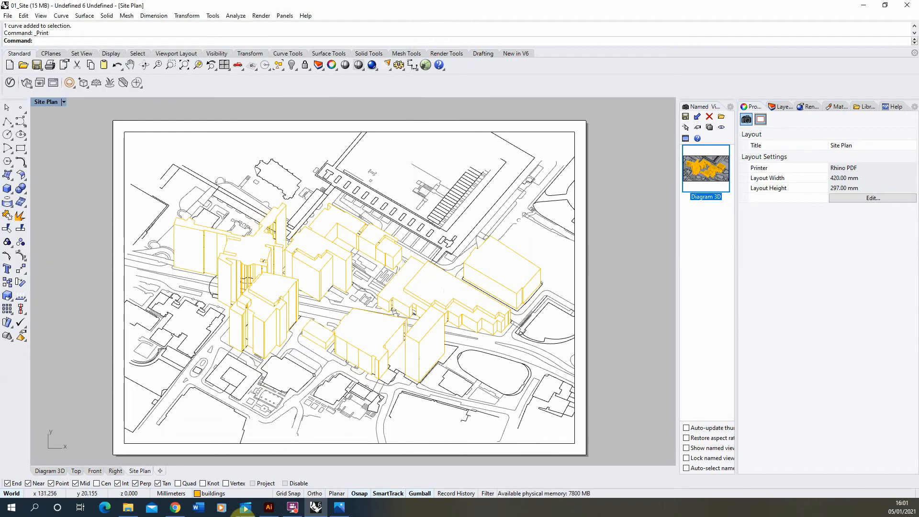
Switch to Illustrator, close the old 01_Site 3d.pdf and Shadow.jpg without saving, and open the newly exported 01_Site 3d.pdf.
left_click(269, 507)
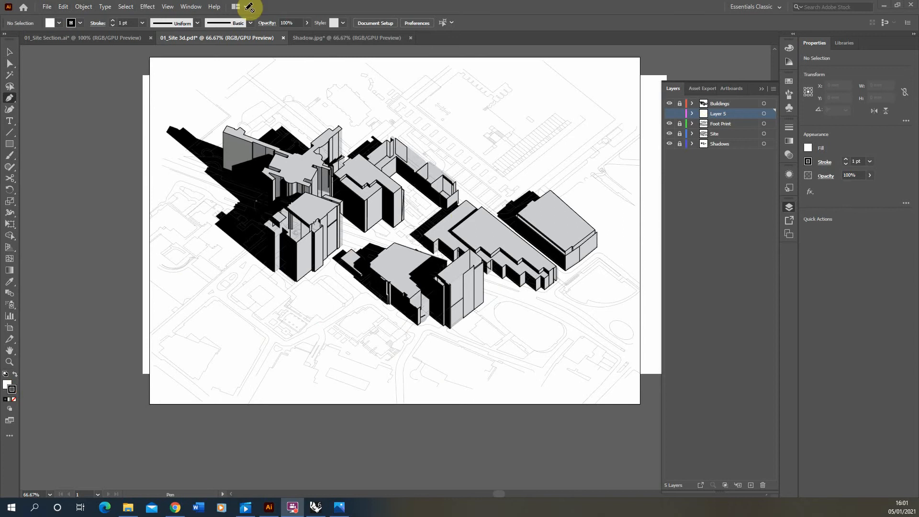
left_click(526, 6)
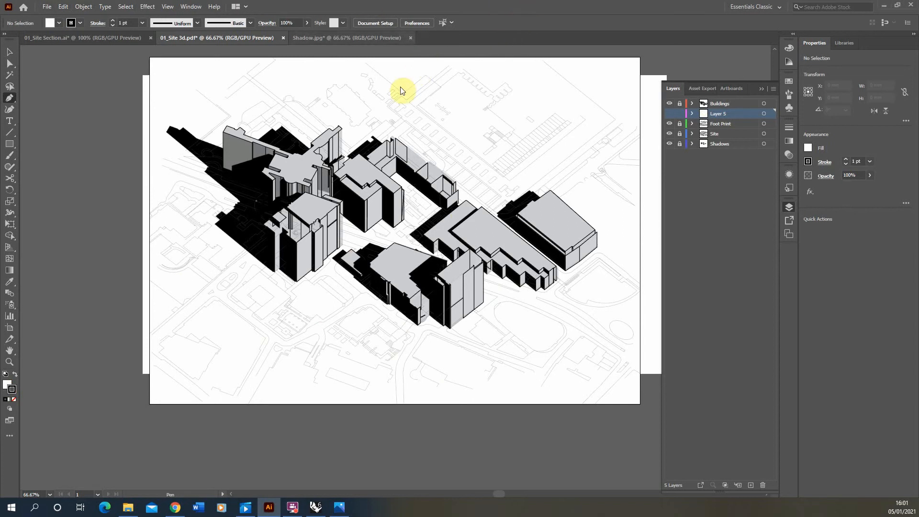
left_click(129, 509)
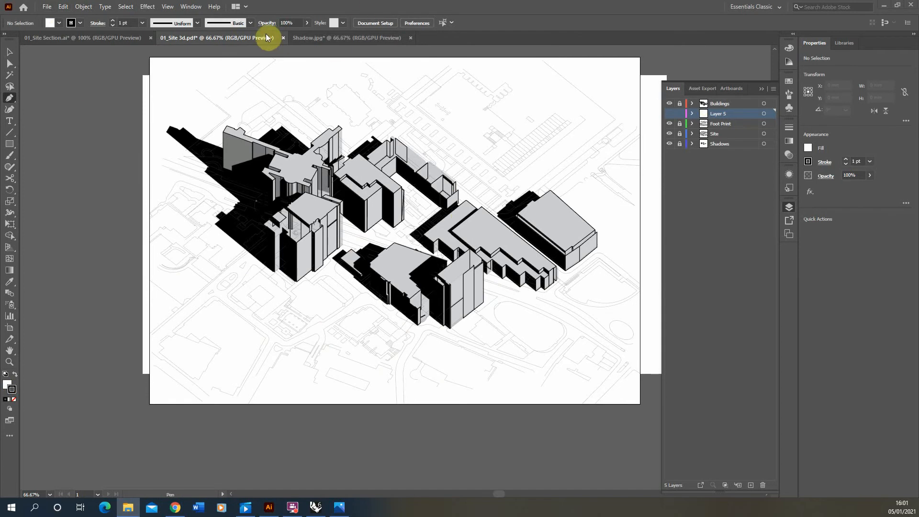
left_click(283, 38)
left_click(508, 266)
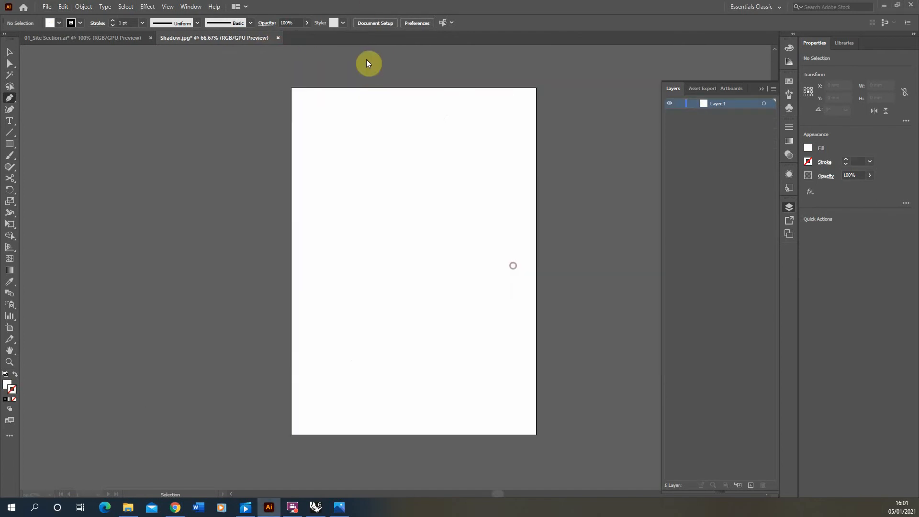
left_click(277, 38)
left_click(509, 266)
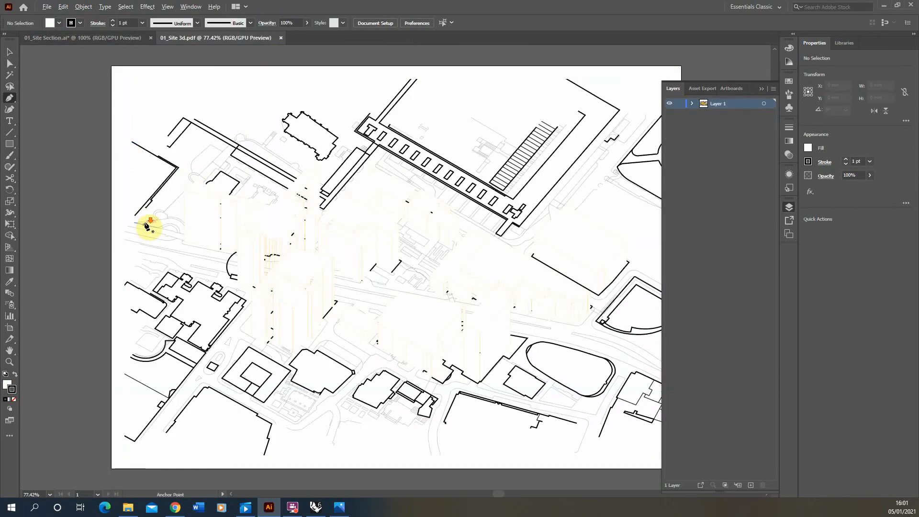
Cut the contents out of the imported linework's clip group and paste them in place as unclipped paths.
scroll(147, 222, "down", 1)
left_click(10, 52)
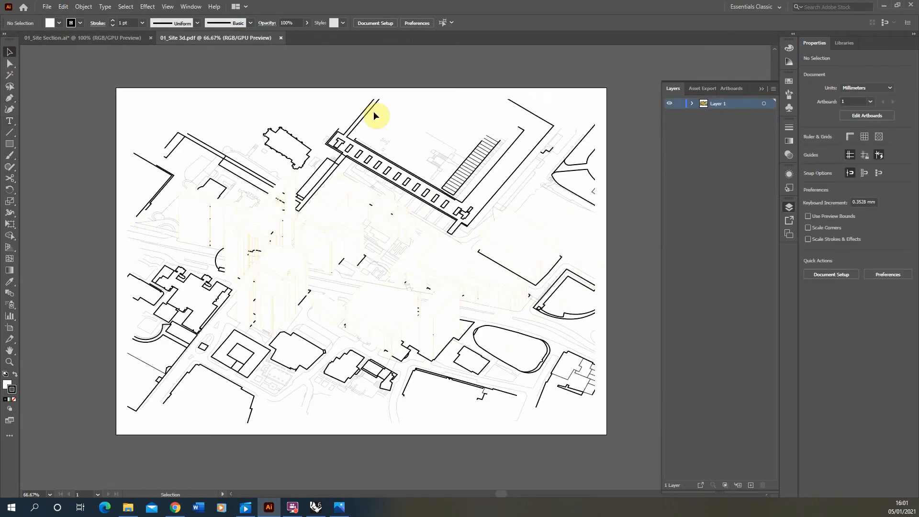
scroll(400, 241, "up", 1)
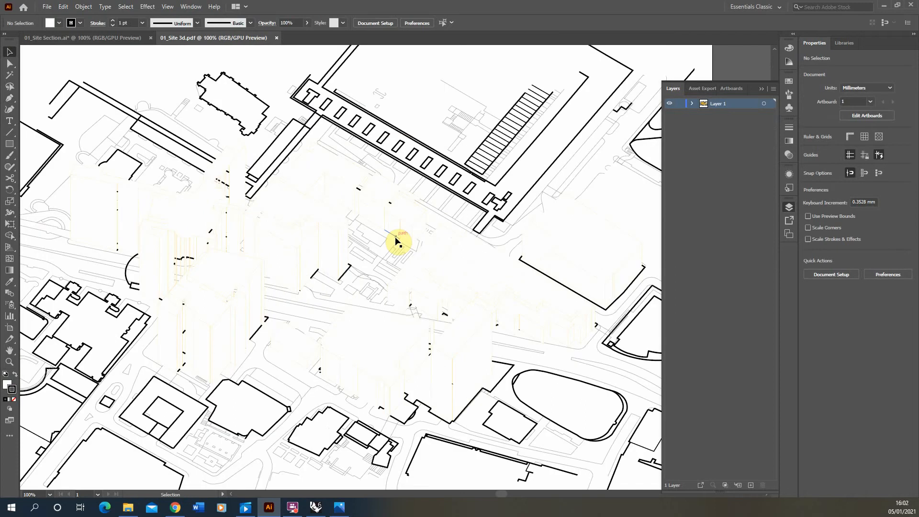
scroll(396, 240, "down", 1)
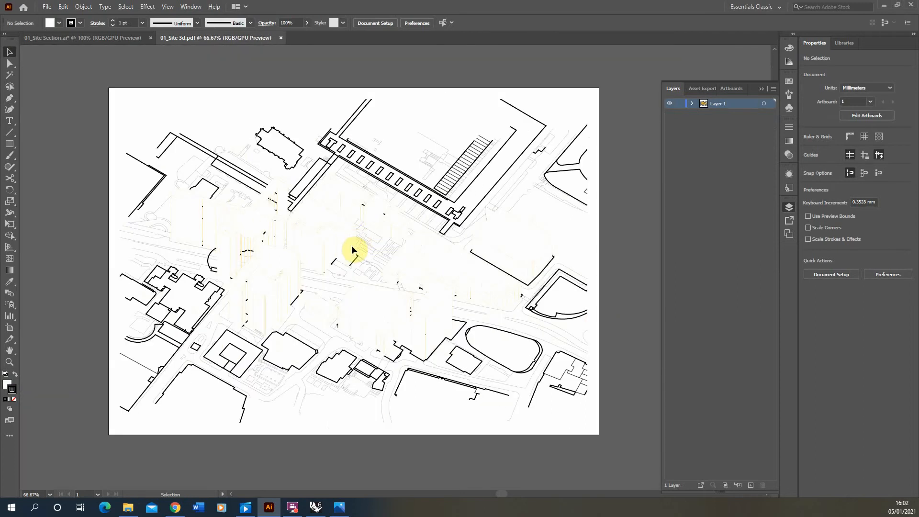
scroll(351, 249, "up", 2)
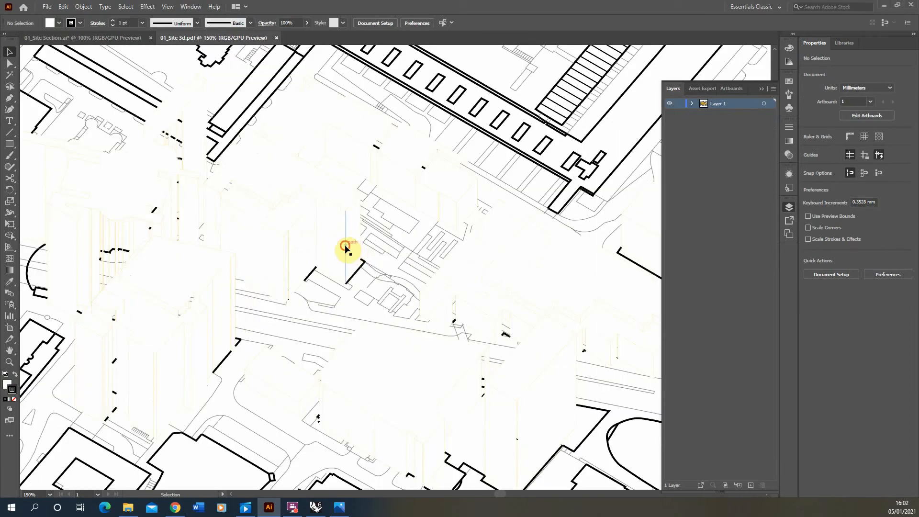
left_click(358, 227)
scroll(308, 165, "down", 2)
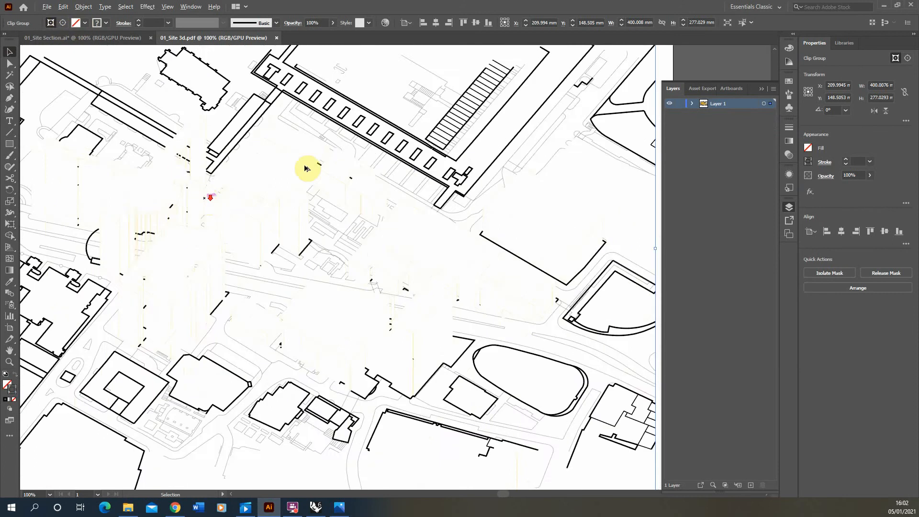
left_click(63, 24)
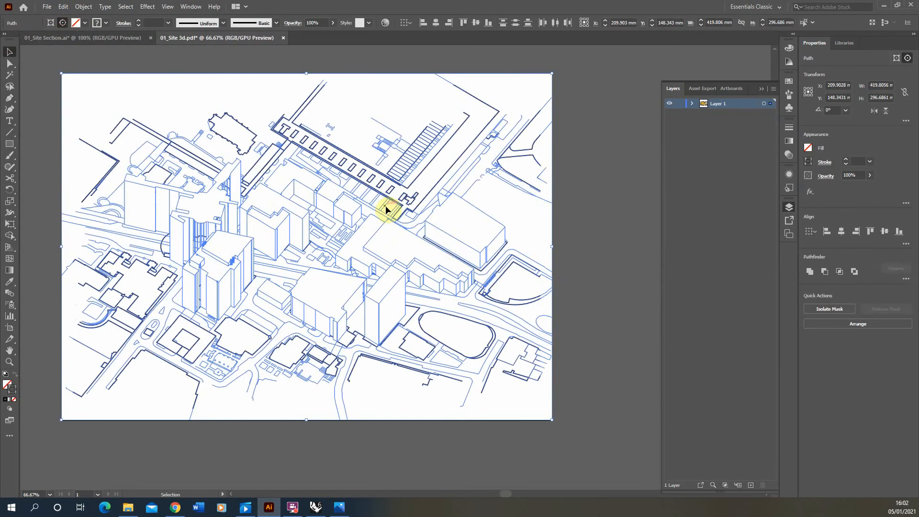
left_click(63, 7)
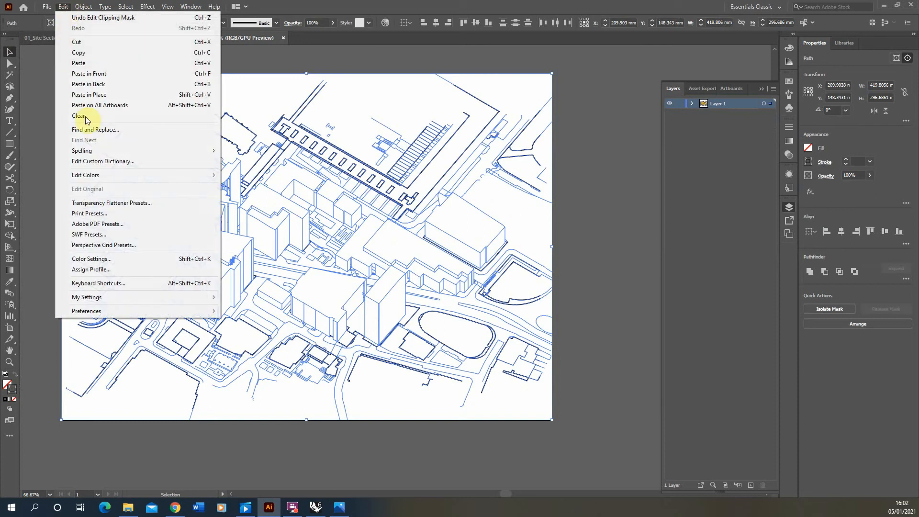
left_click(89, 41)
key("ctrl+shift+v")
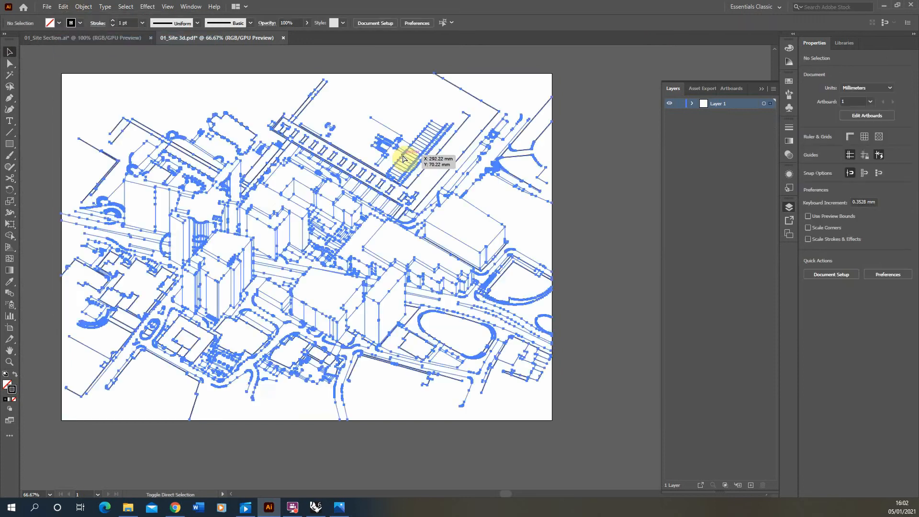
left_click(591, 205)
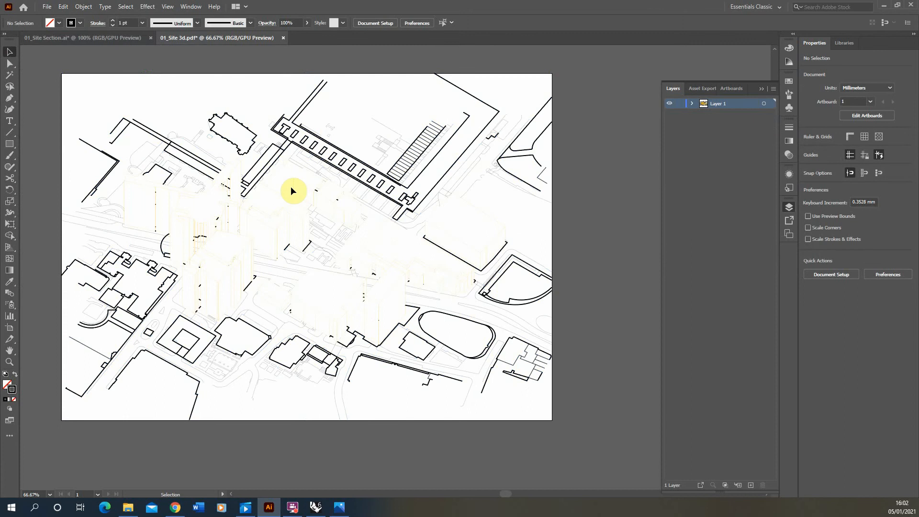
Select all yellow-stroked building lines, cut them and paste them in place on a new layer.
scroll(304, 230, "up", 2)
left_click(293, 237)
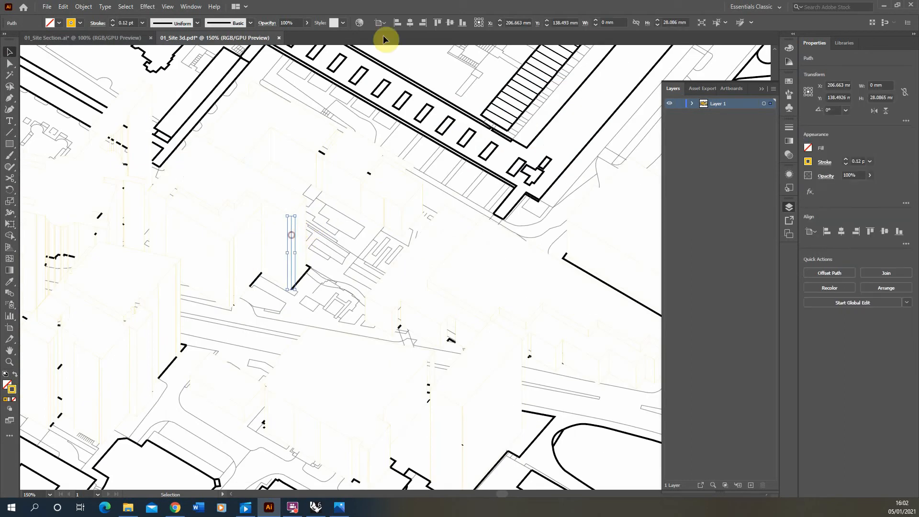
left_click(718, 25)
scroll(436, 208, "down", 2)
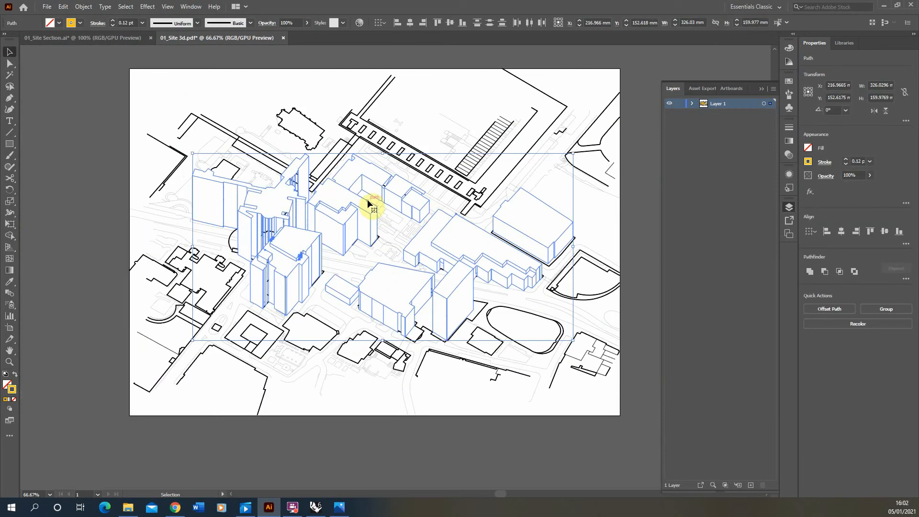
key("Delete")
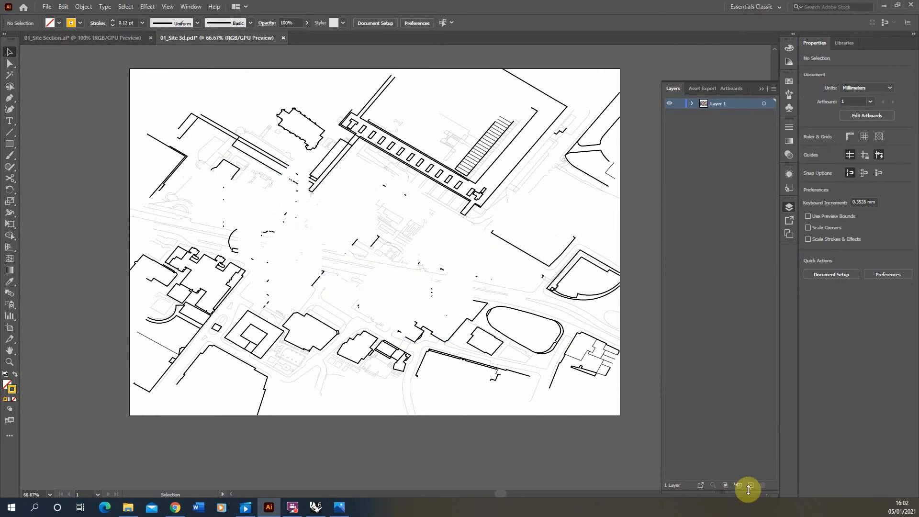
key("ctrl+v")
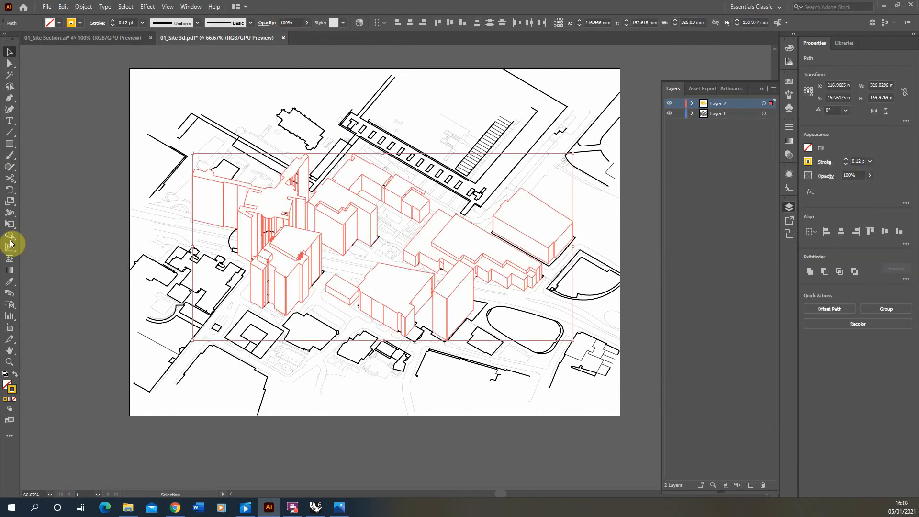
Set the stroke colour of the selected building lines to black.
double_click(11, 389)
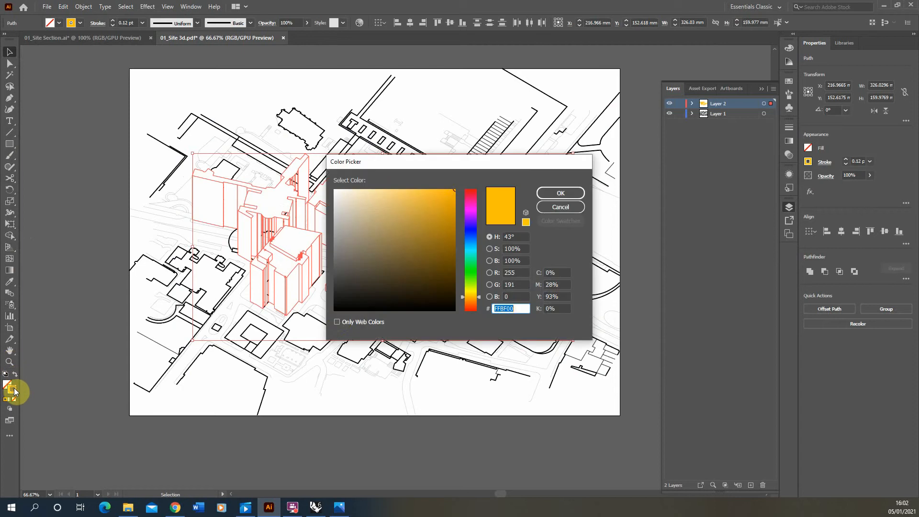
left_click(339, 310)
left_click(560, 195)
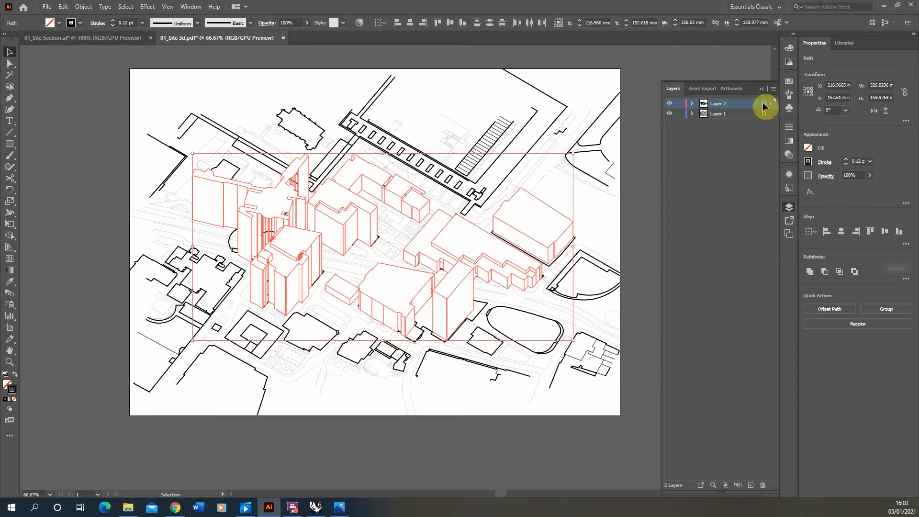
Rename the new layer holding the building lines to Buildings.
double_click(721, 104)
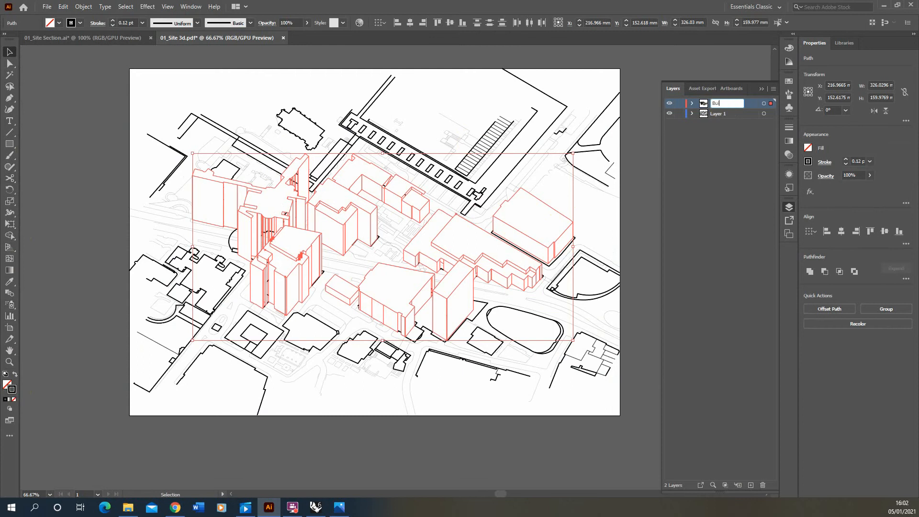
type("Buildimgs")
left_click(726, 154)
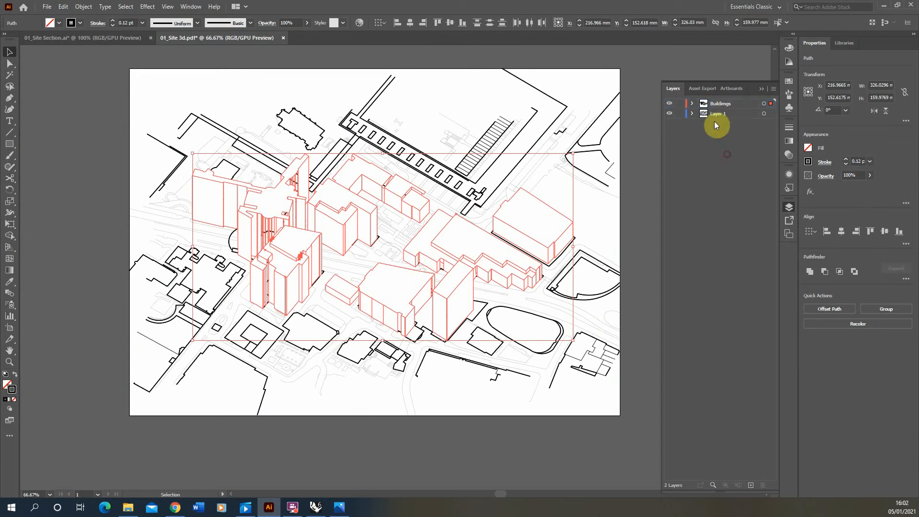
Move all heavy 1.68 pt outline paths in place from Layer 1 onto a new layer named Outlines.
left_click(526, 313)
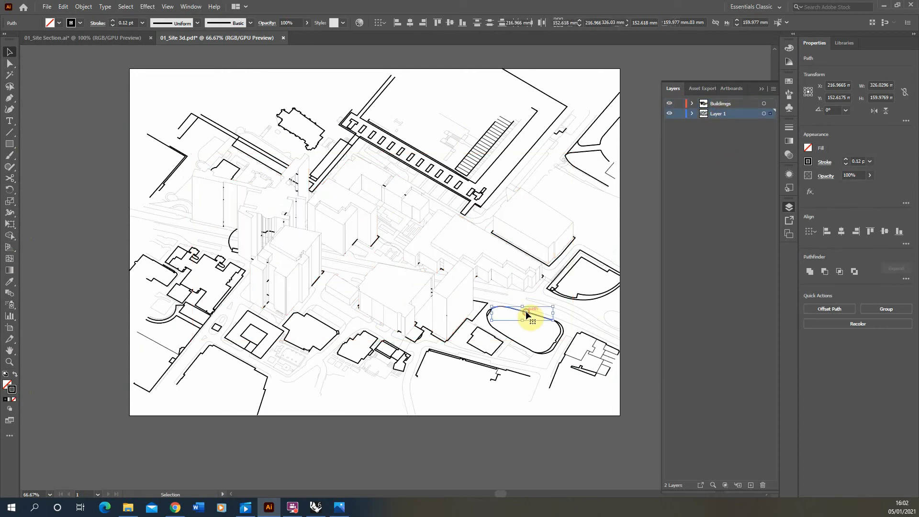
left_click(716, 22)
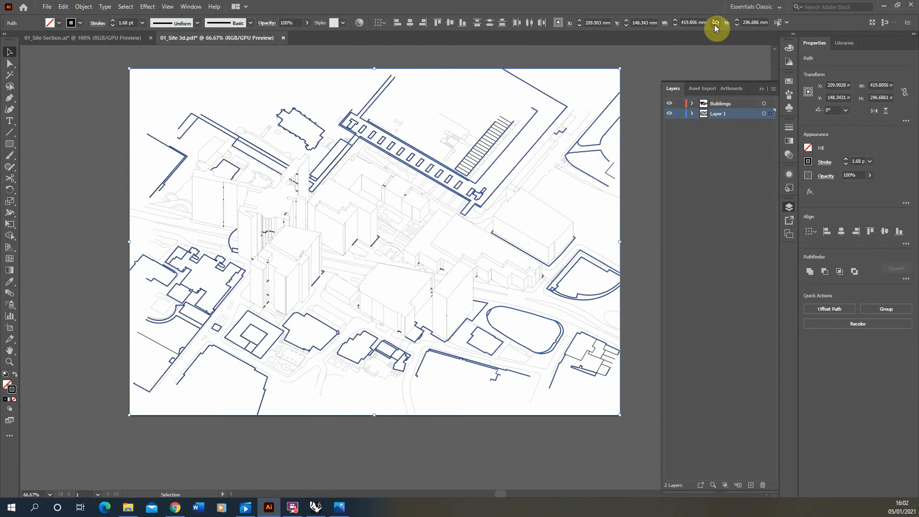
key("Delete")
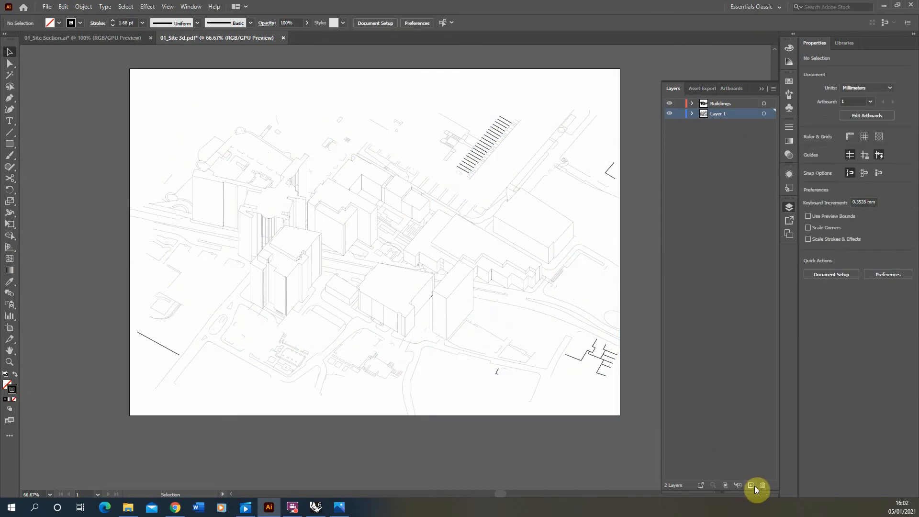
left_click(750, 485)
key("ctrl+f")
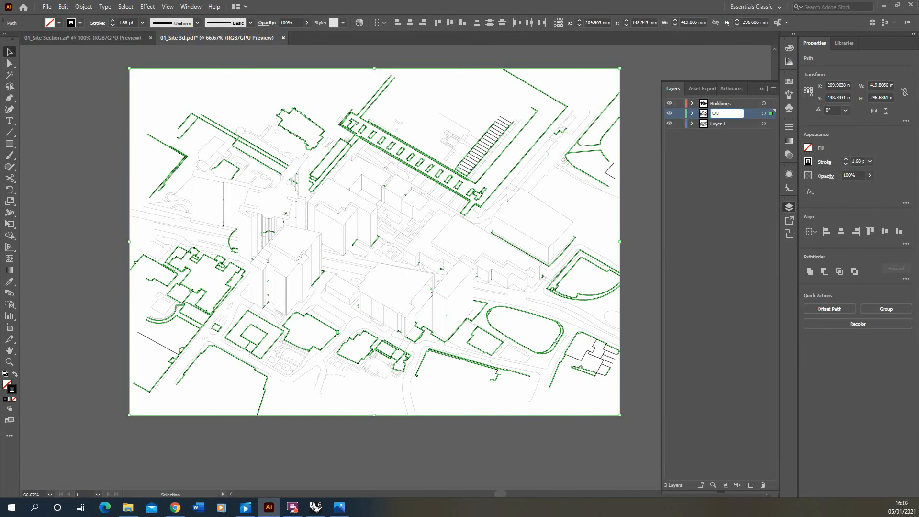
left_click(722, 161)
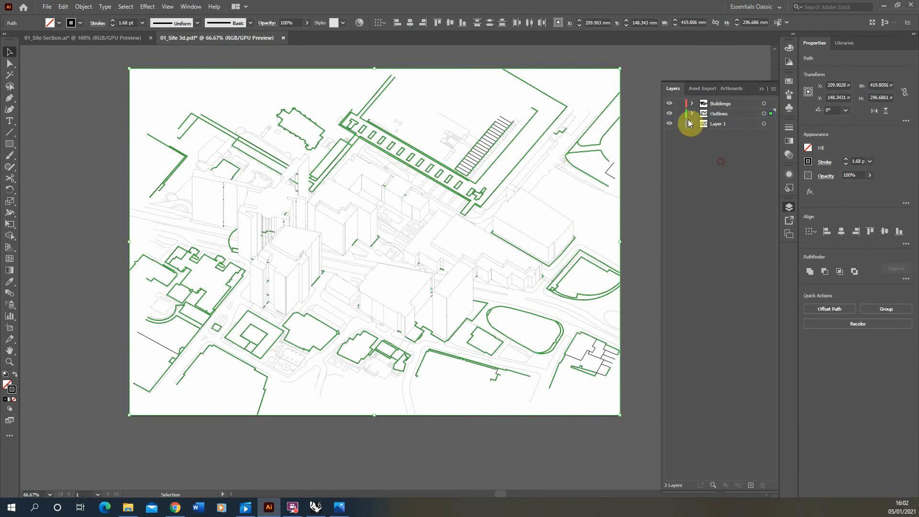
Isolate Layer 1 by locking and hiding the other layers, and move its 0.84 pt lines in place onto the Outlines layer.
left_click(680, 113)
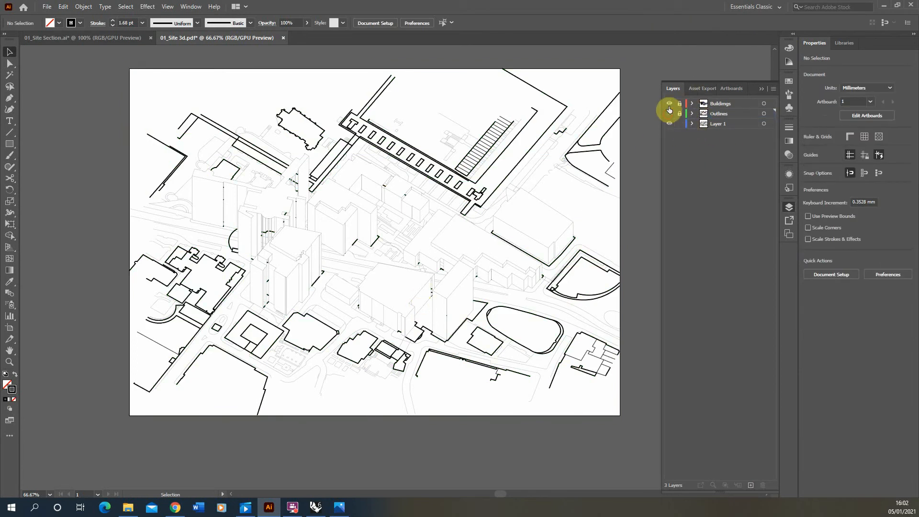
left_click_drag(669, 103, 669, 113)
left_click(503, 119)
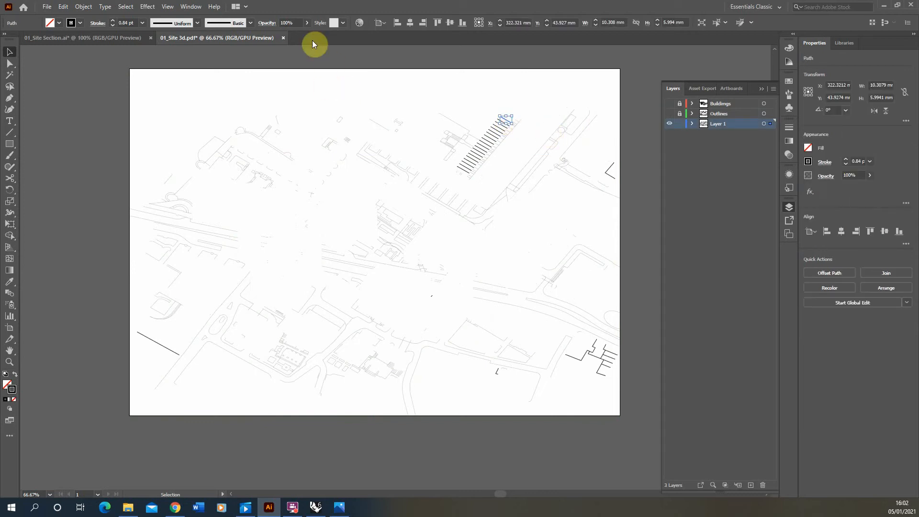
left_click(715, 22)
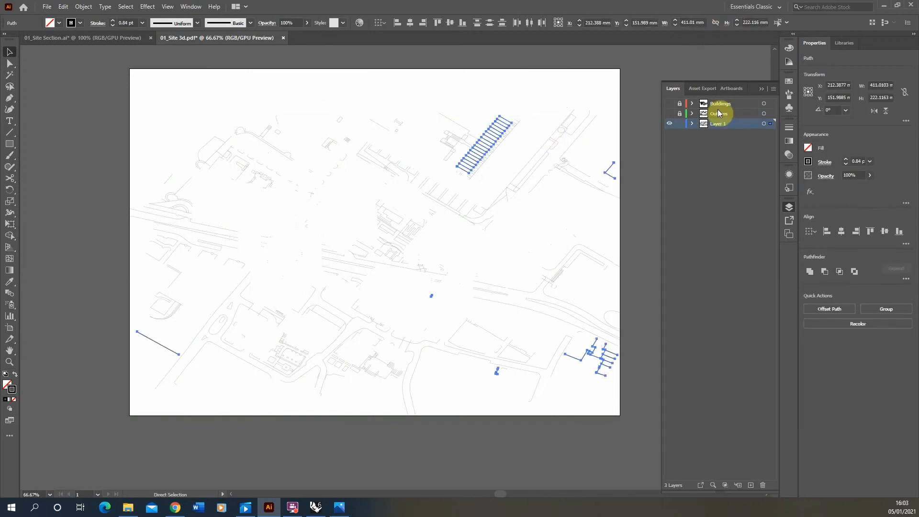
key("Delete")
left_click(680, 123)
left_click(669, 114)
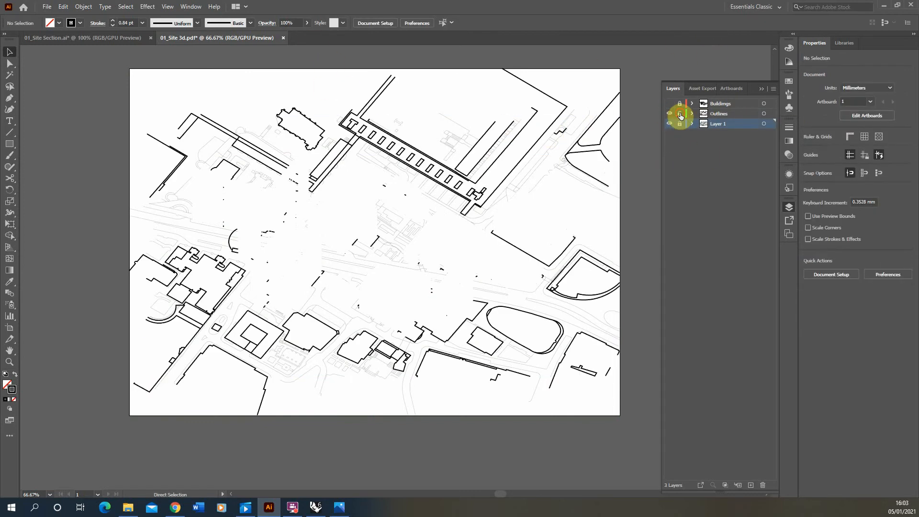
left_click(730, 114)
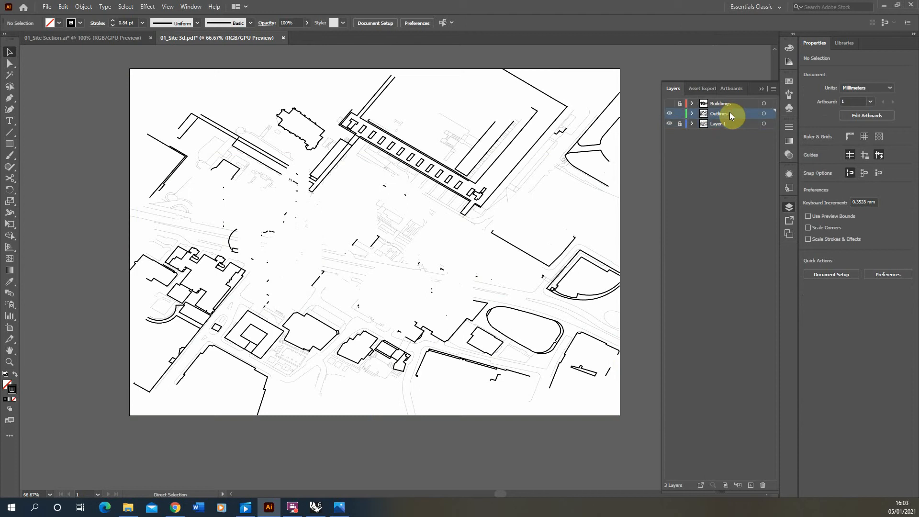
key("ctrl+f")
left_click(474, 446)
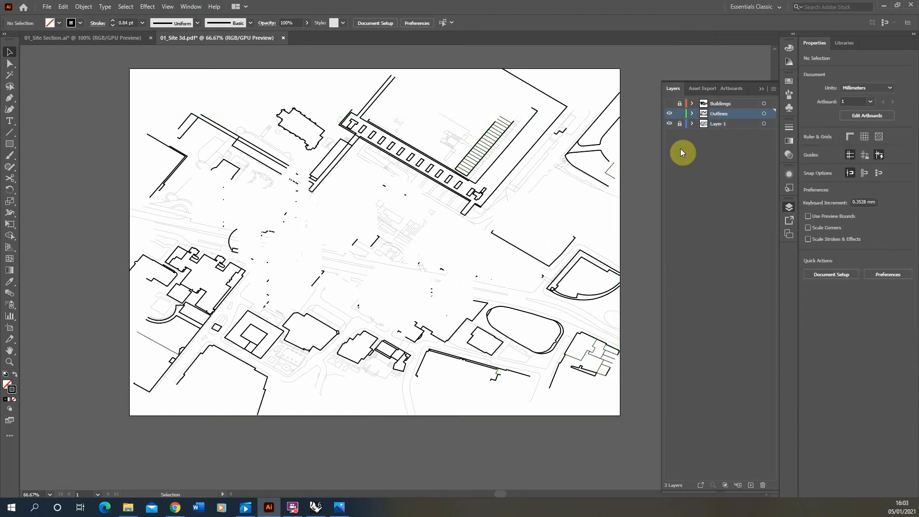
Show the Buildings layer and match all linework on the Outlines layer to the thin 0.36 pt stroke of the road lines.
left_click(669, 104)
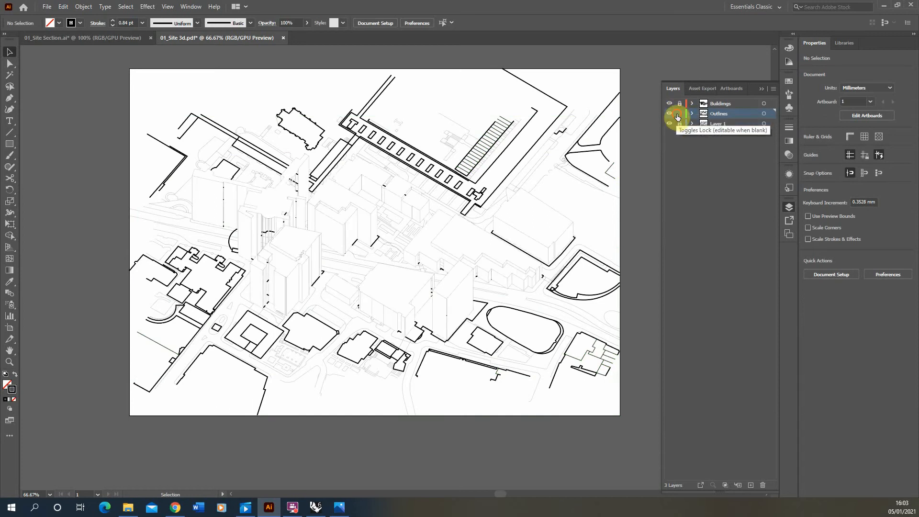
left_click(679, 114)
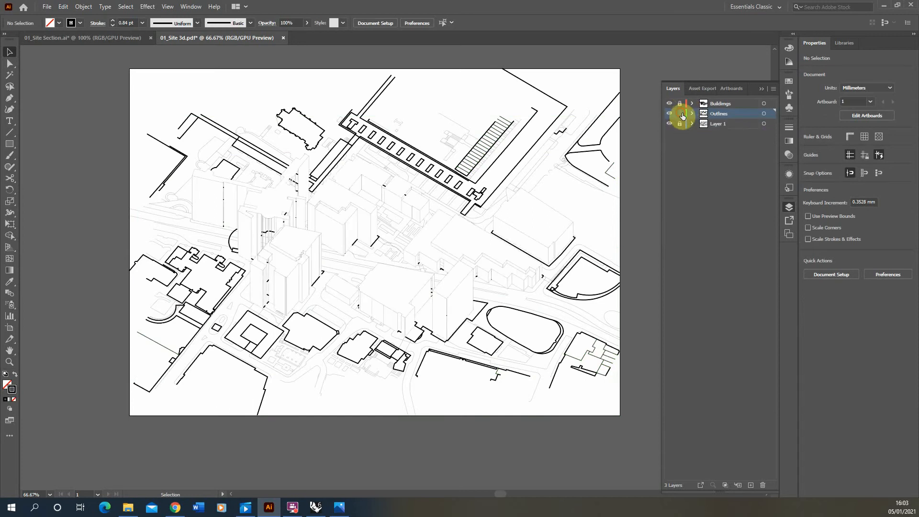
left_click_drag(123, 65, 623, 437)
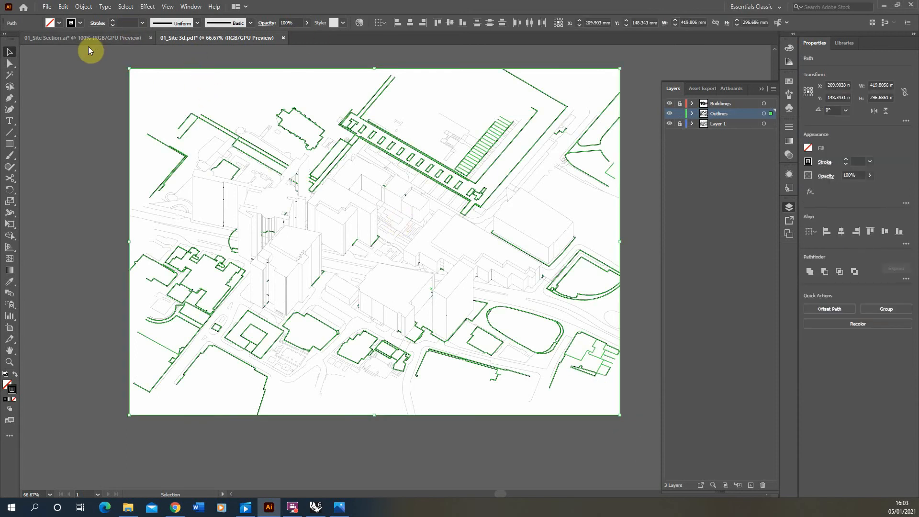
left_click(8, 285)
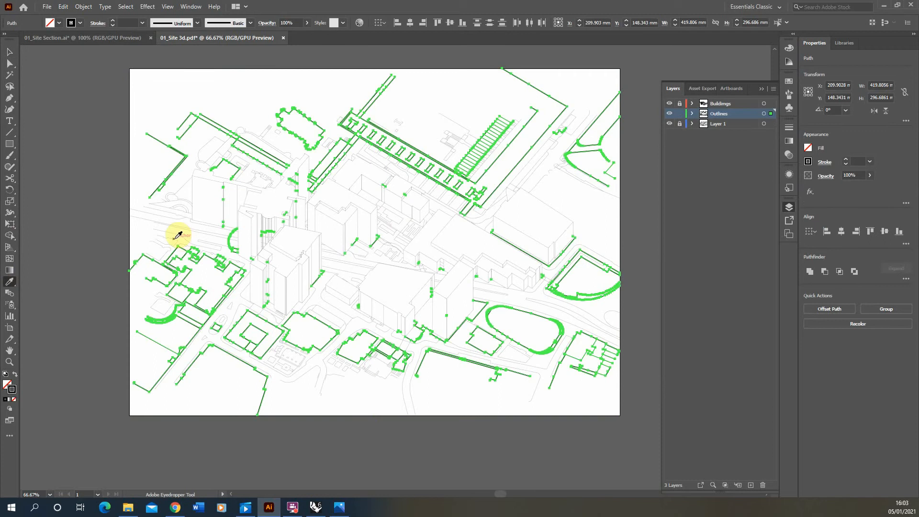
scroll(181, 223, "up", 5)
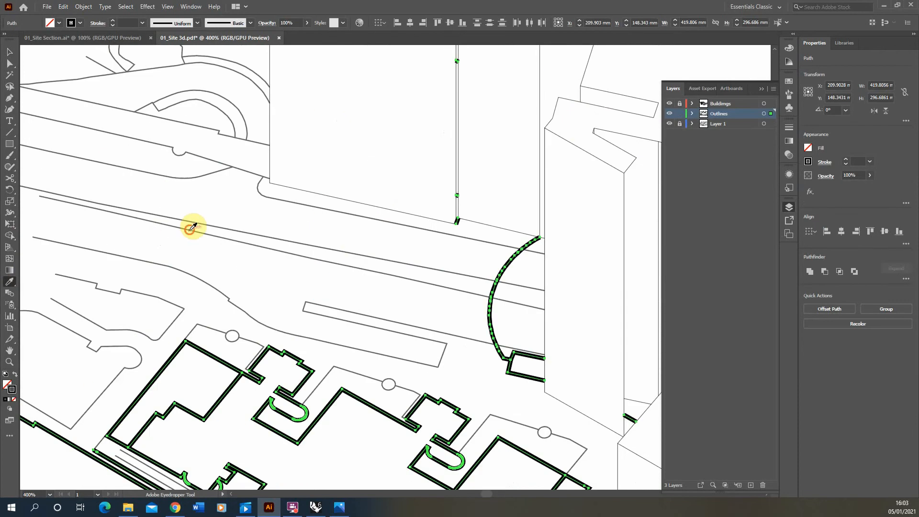
left_click(192, 227)
scroll(205, 225, "down", 2)
left_click(9, 51)
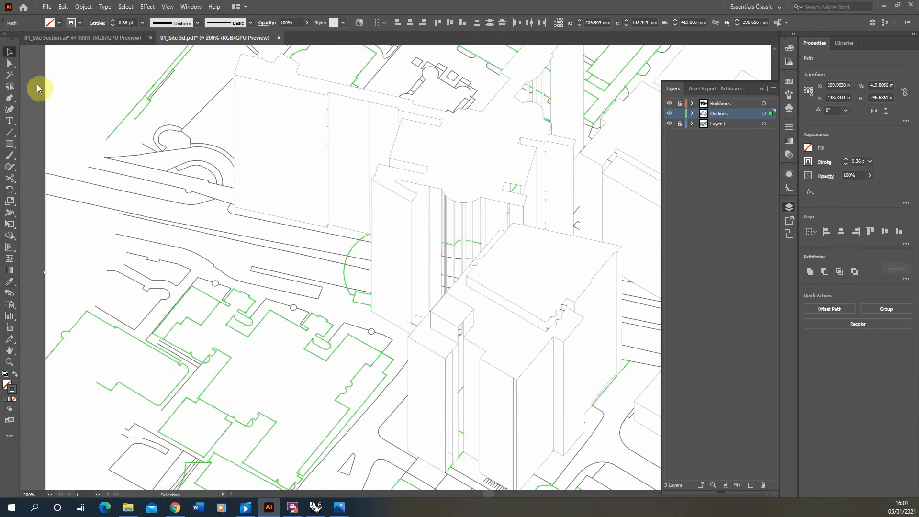
left_click(36, 84)
scroll(84, 281, "down", 3)
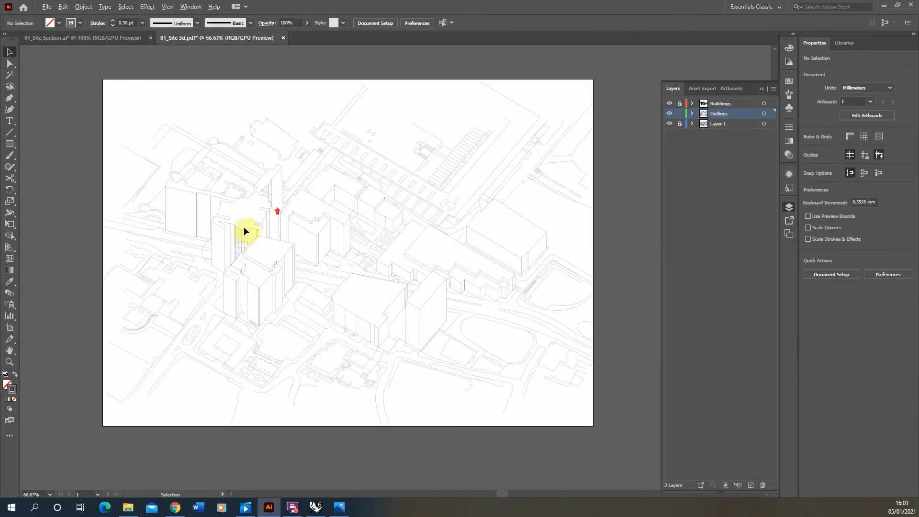
Lock the Outlines layer, unlock Buildings and set the stroke weight of all building lines to 0.5 pt.
scroll(244, 227, "up", 1)
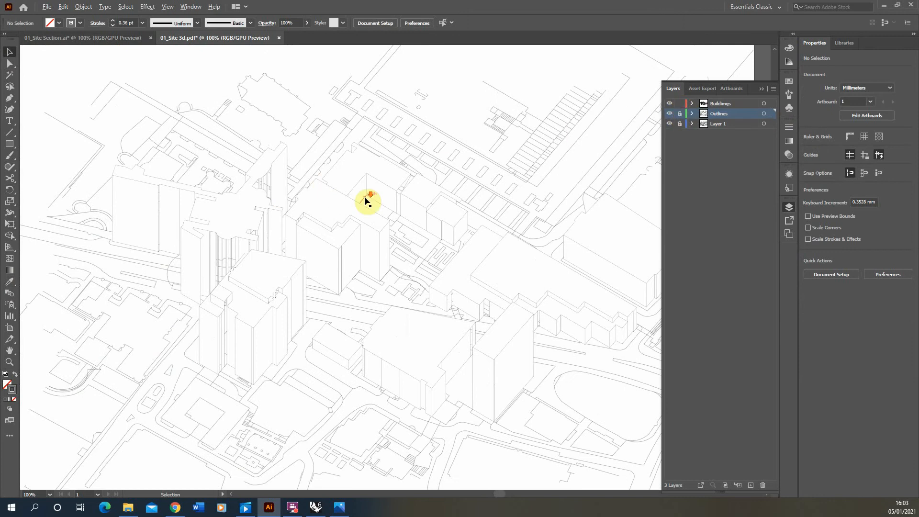
scroll(366, 200, "down", 2)
left_click_drag(521, 322, 573, 334)
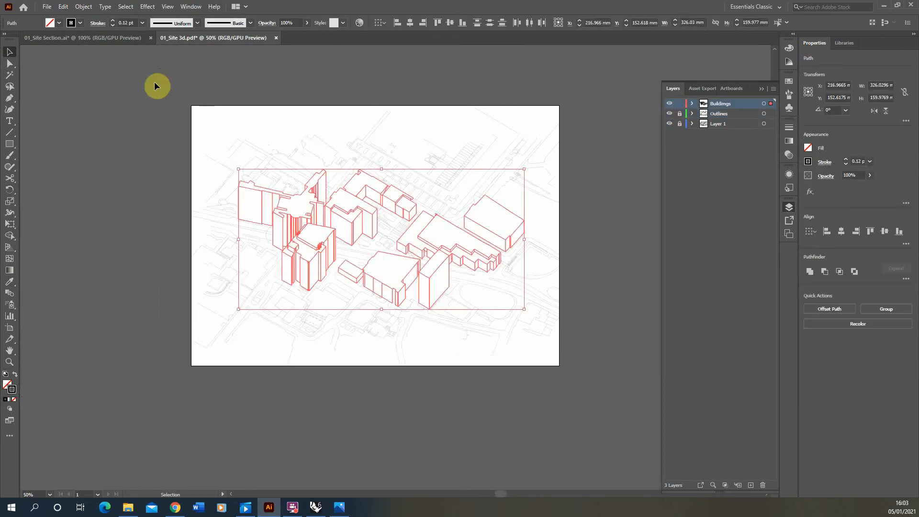
left_click(142, 23)
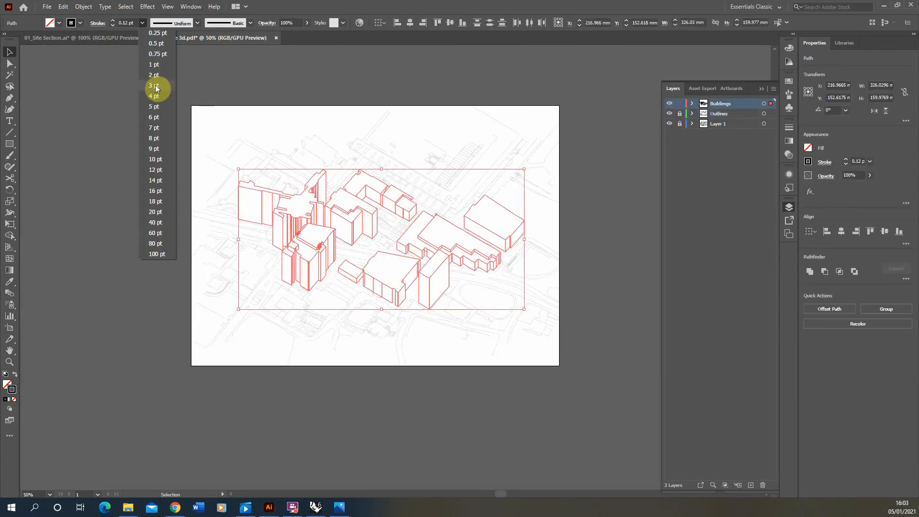
left_click(163, 47)
left_click(223, 198)
scroll(366, 248, "up", 3)
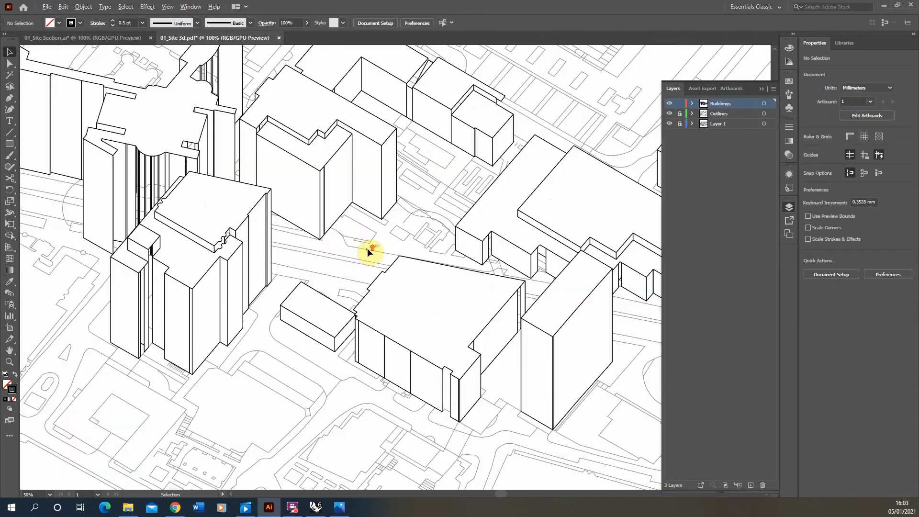
scroll(318, 228, "down", 3)
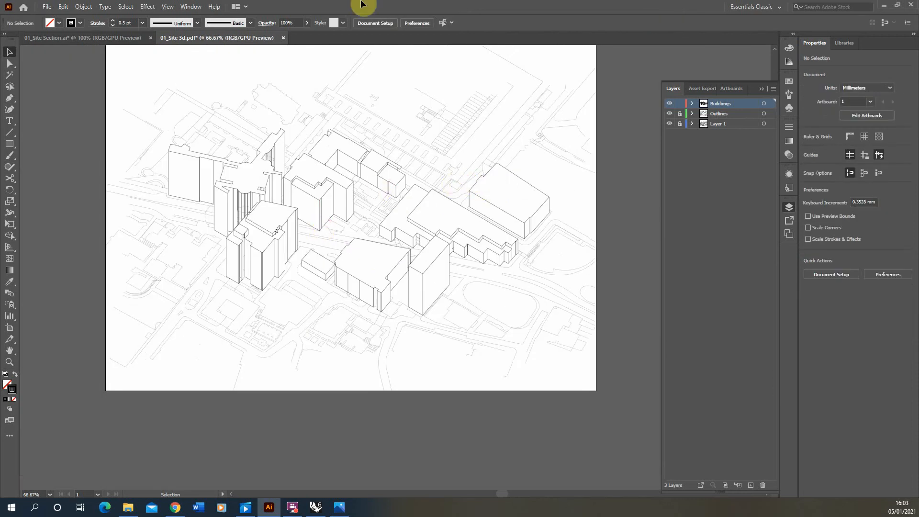
Crop the artboard on all four sides to about 368 × 216 mm around the buildings.
left_click(378, 23)
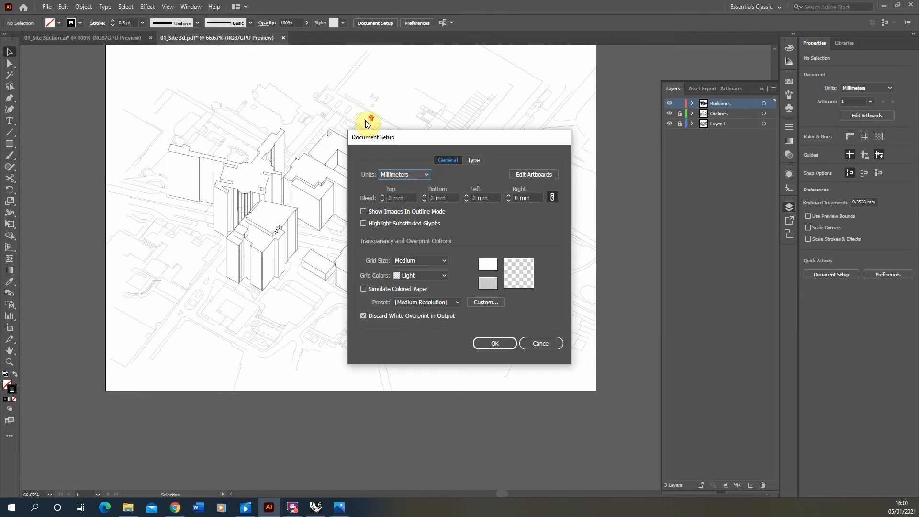
left_click(537, 172)
scroll(398, 105, "up", 1)
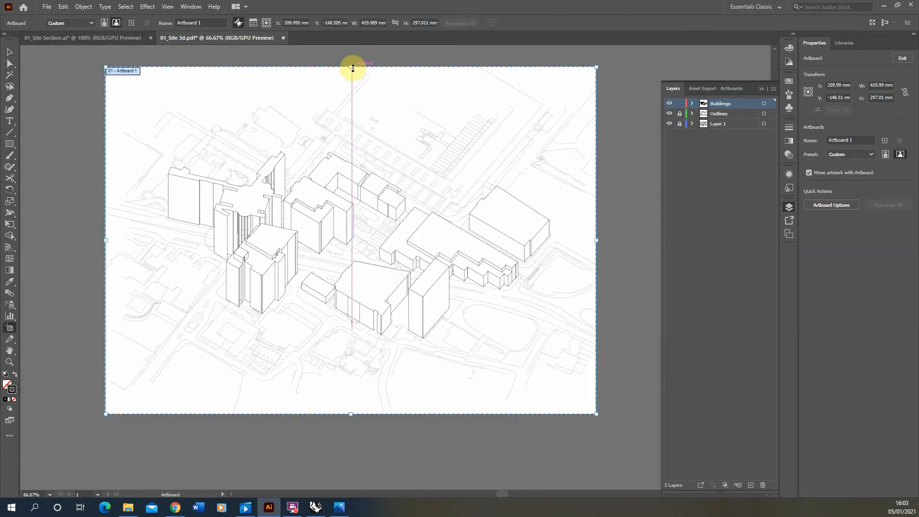
left_click_drag(354, 66, 355, 124)
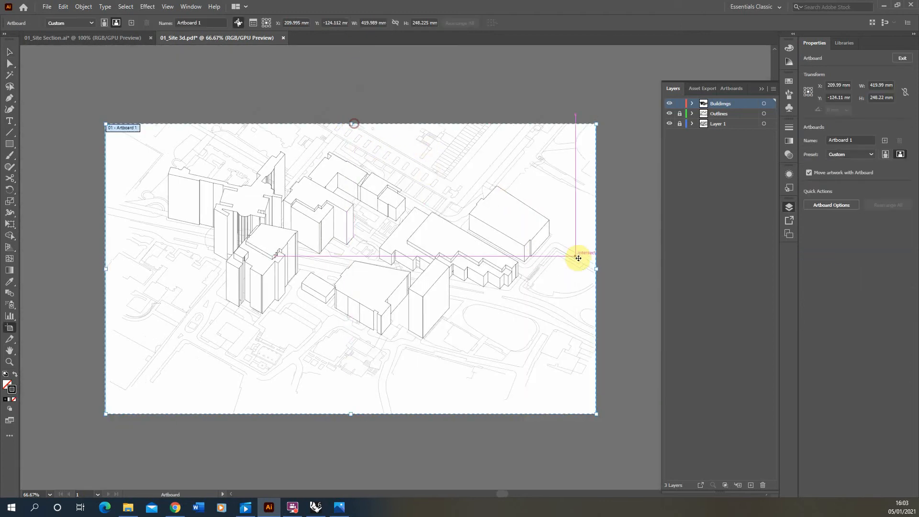
left_click_drag(595, 269, 567, 268)
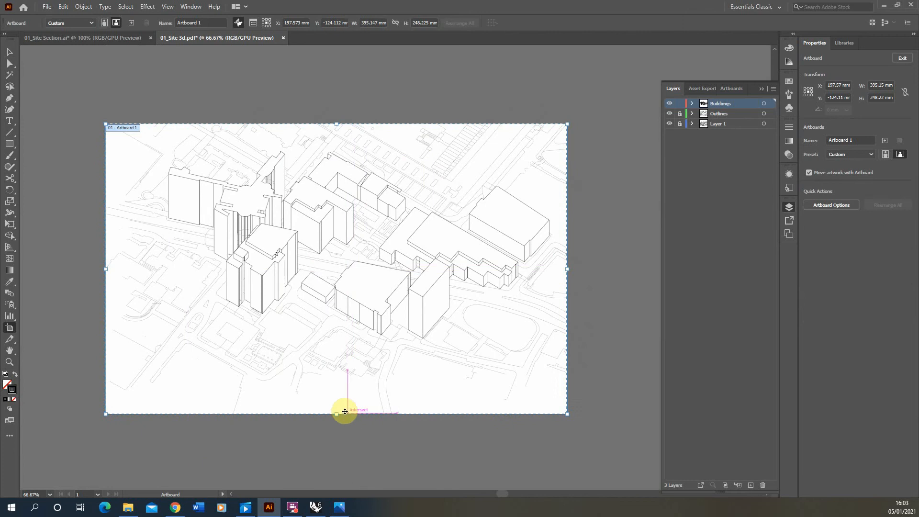
left_click_drag(336, 412, 337, 376)
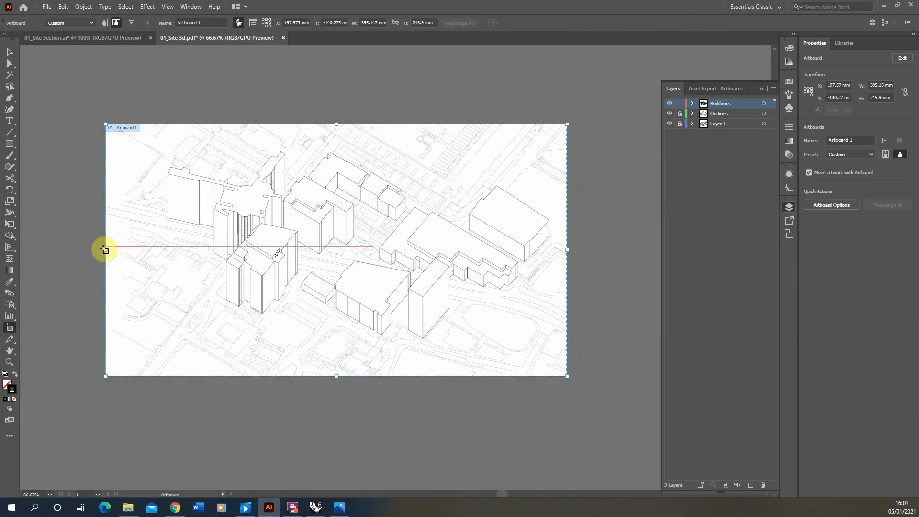
left_click_drag(105, 248, 137, 246)
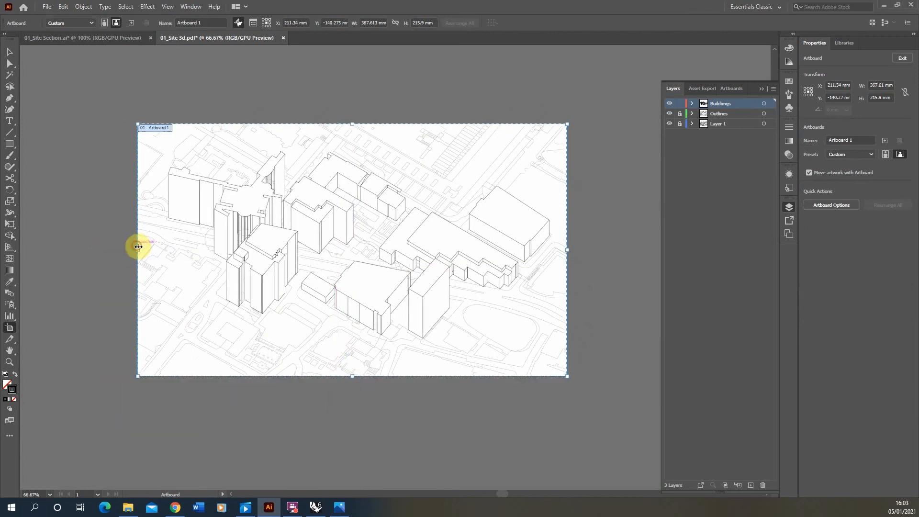
left_click(9, 51)
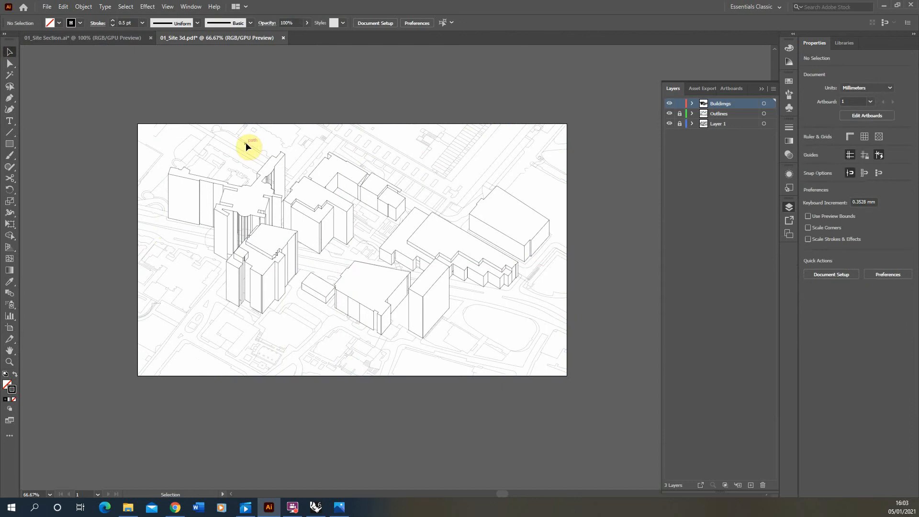
Lock the Buildings layer, unlock Outlines and recolour the stroke of all its lines to black (#000000).
scroll(182, 121, "up", 5)
scroll(262, 175, "down", 4)
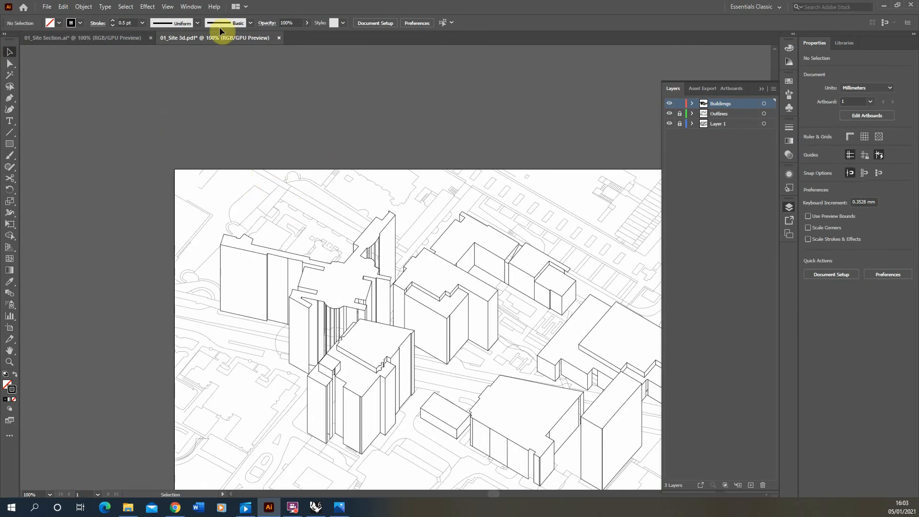
left_click(679, 103)
scroll(210, 107, "down", 1)
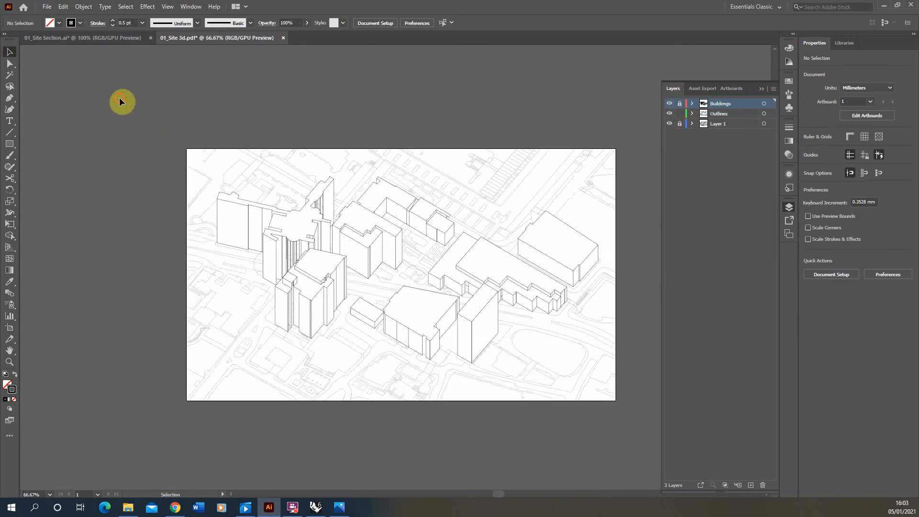
left_click(623, 410)
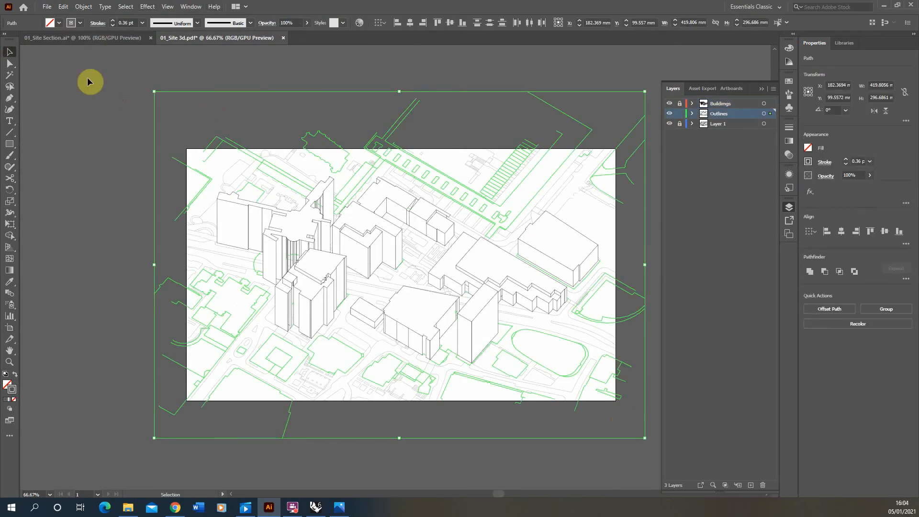
double_click(15, 396)
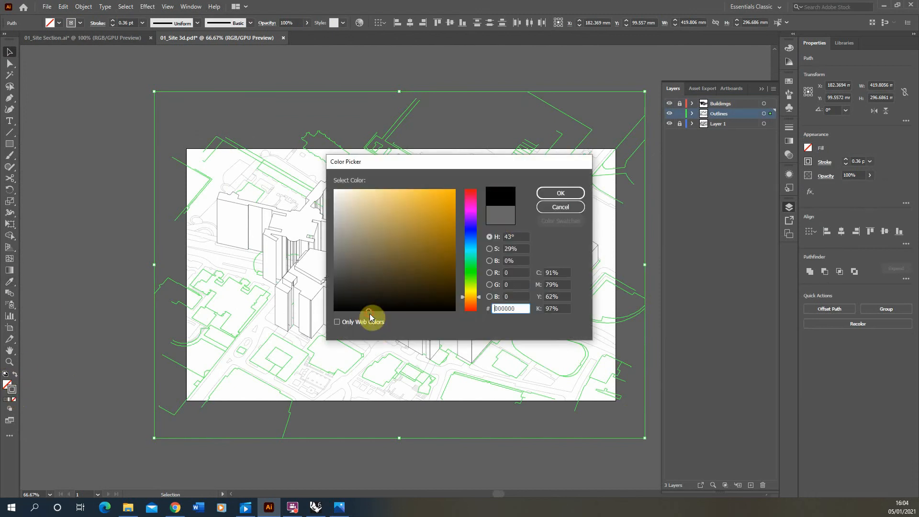
left_click(561, 193)
Set the stroke weight of all selected lines on the Outlines layer to 0.25 pt.
left_click(142, 23)
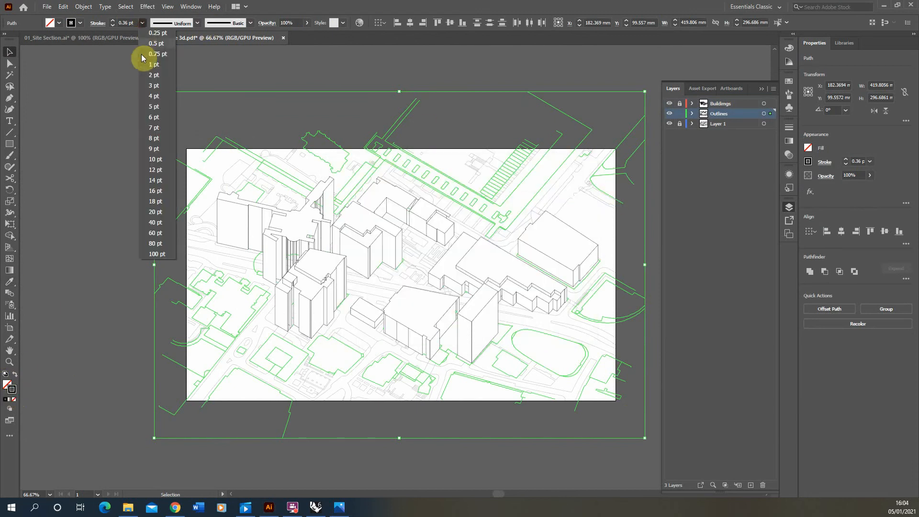
left_click(154, 33)
left_click(74, 142)
scroll(433, 202, "up", 3)
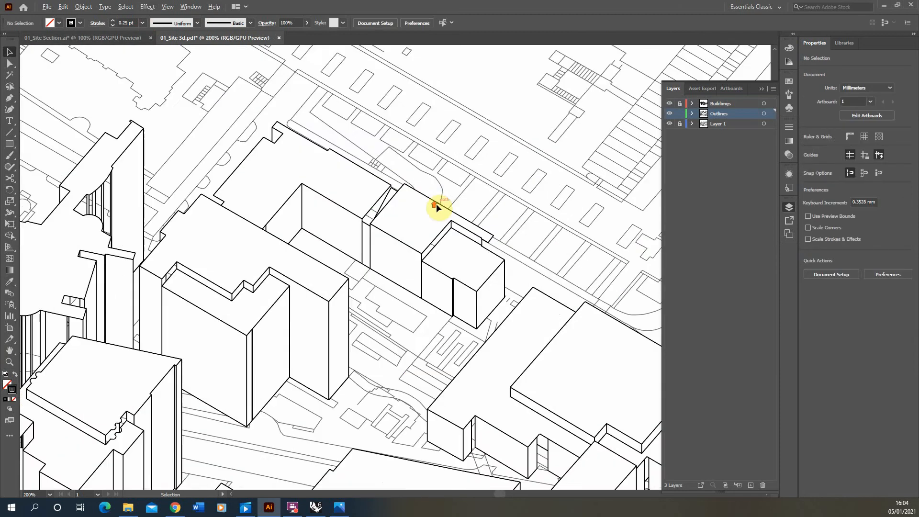
scroll(376, 176, "down", 4)
scroll(157, 305, "up", 4)
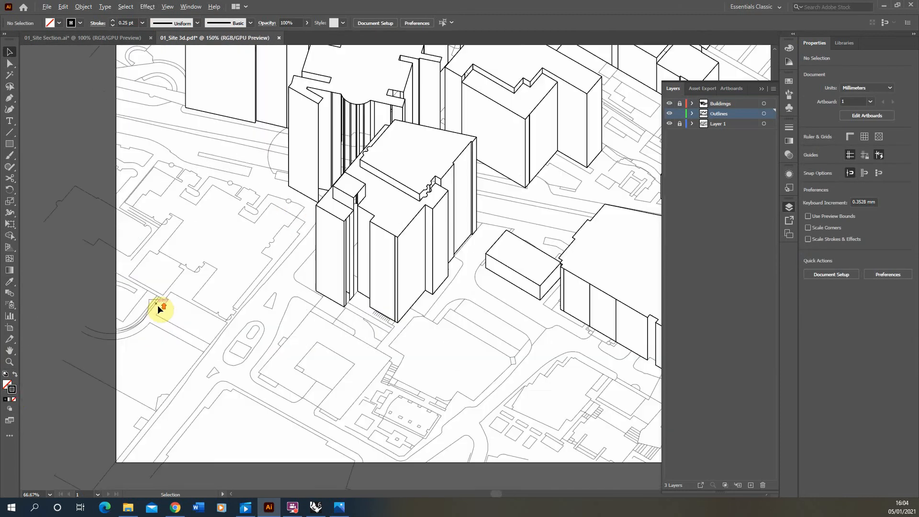
scroll(157, 305, "up", 2)
scroll(209, 287, "down", 5)
scroll(392, 281, "up", 3)
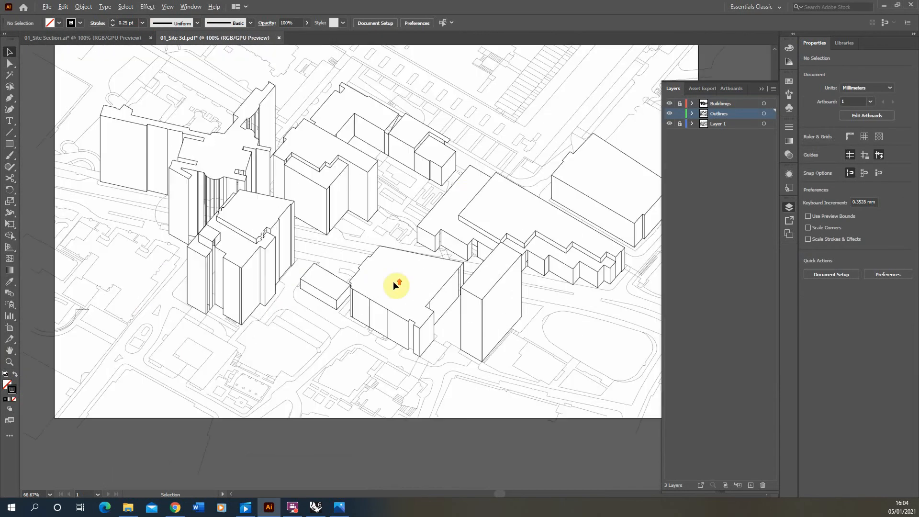
Lock the Outlines layer, unlock Layer 1 and set the stroke weight of all its lines to 0.15 pt.
left_click(680, 124)
scroll(237, 273, "down", 2)
key("ctrl+a")
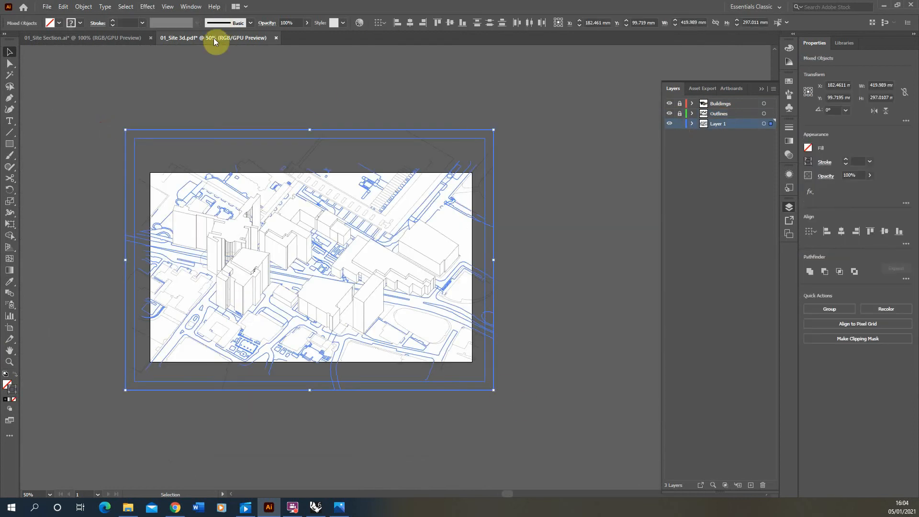
left_click(142, 23)
left_click(158, 34)
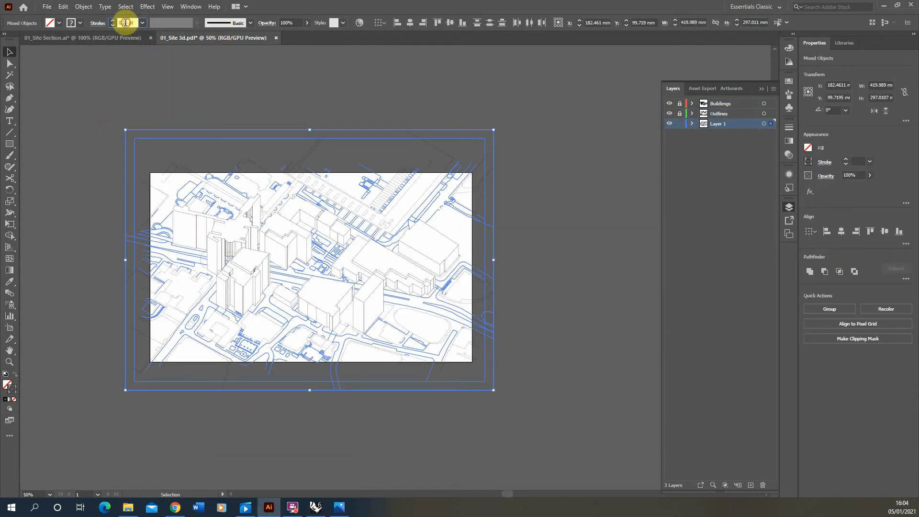
type("15")
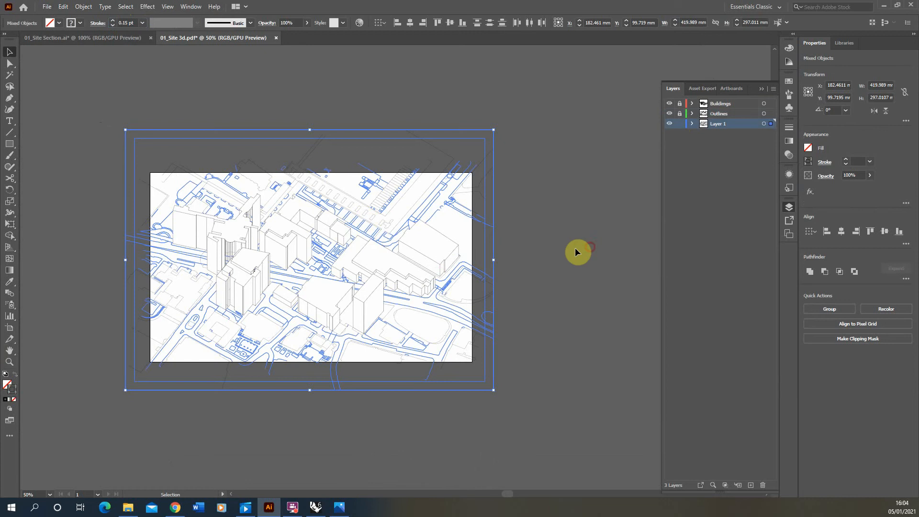
left_click(590, 247)
scroll(226, 328, "up", 2)
scroll(269, 291, "up", 1)
scroll(153, 368, "down", 1)
scroll(234, 271, "up", 1)
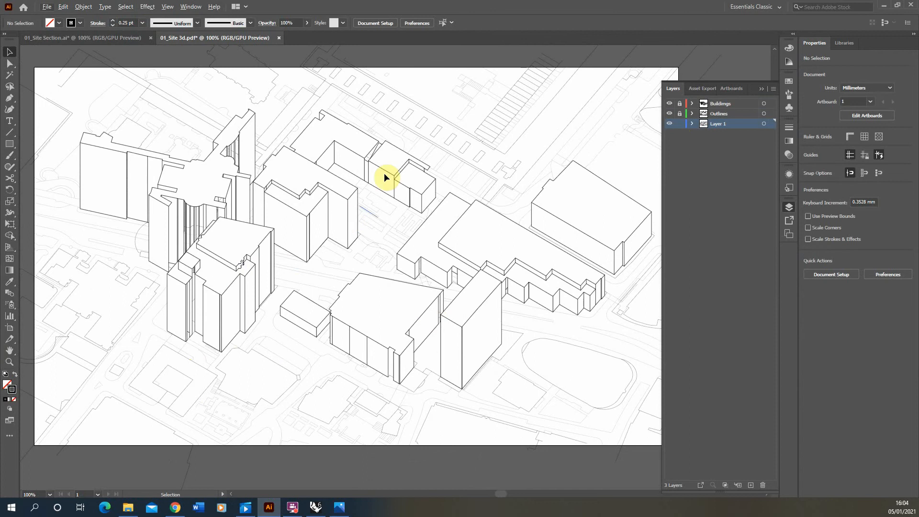
Unlock the Outlines layer and delete the stray ground lines showing through the curved facade of the tall building.
scroll(191, 230, "up", 4)
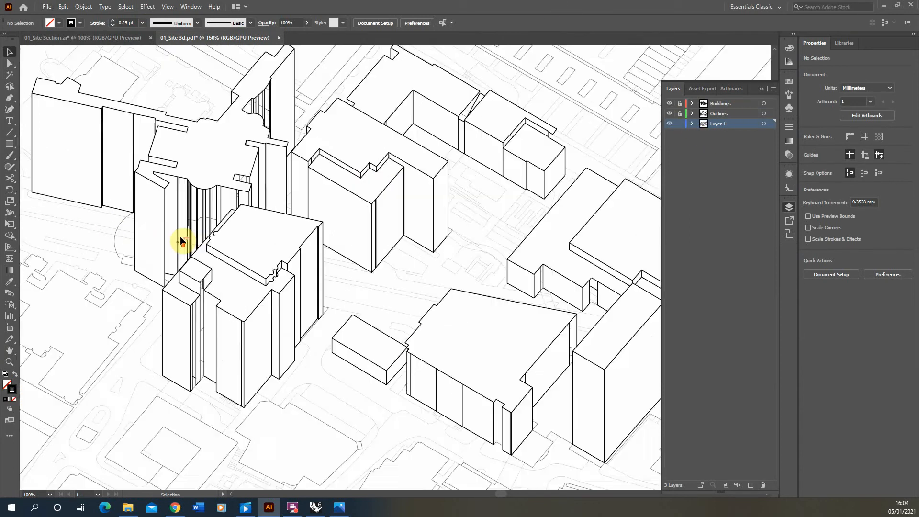
left_click_drag(177, 205, 292, 299)
left_click(207, 184)
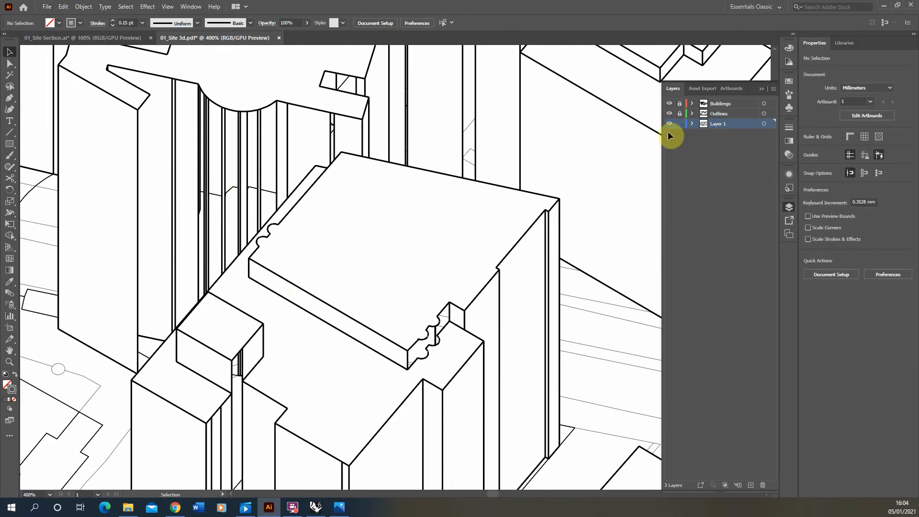
left_click(679, 114)
left_click_drag(178, 165, 292, 243)
key("Delete")
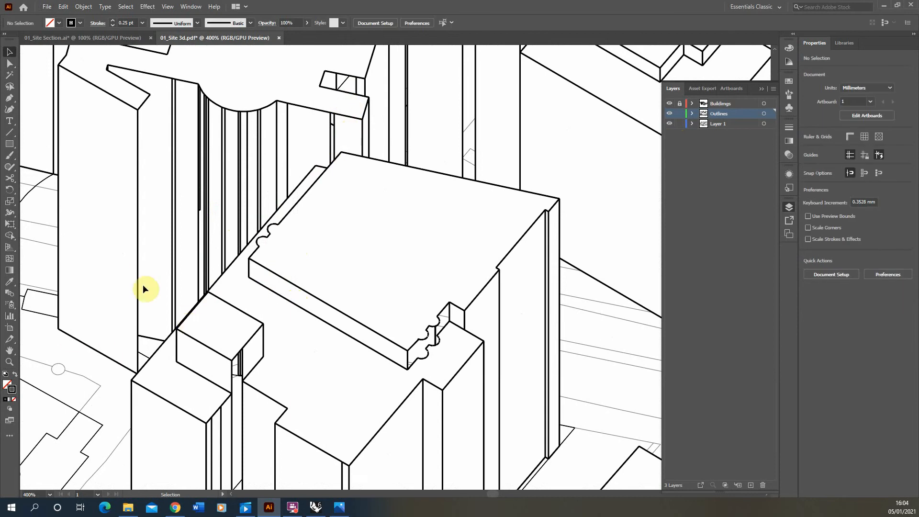
Delete the stray site lines visible inside the facade recesses and roof cut-outs of the front tower.
scroll(142, 284, "down", 3)
scroll(190, 359, "up", 3)
left_click(193, 271)
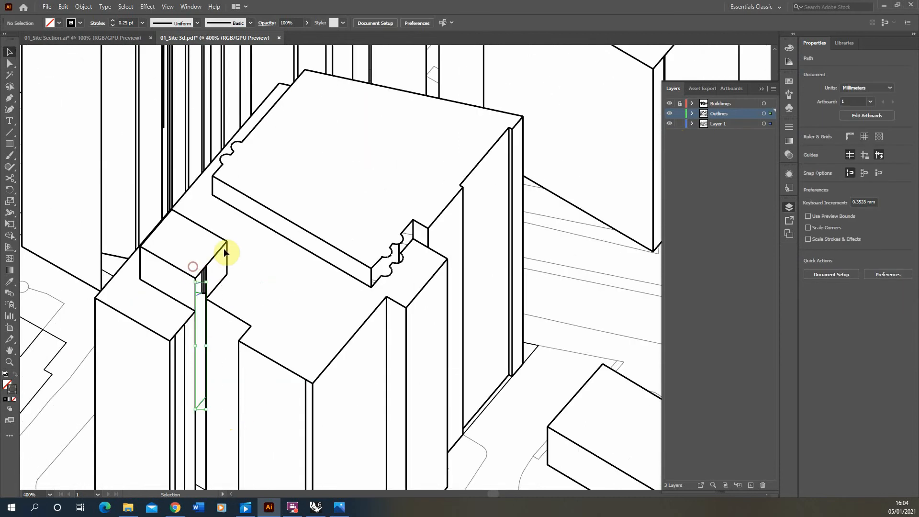
scroll(226, 249, "down", 3)
left_click(190, 446)
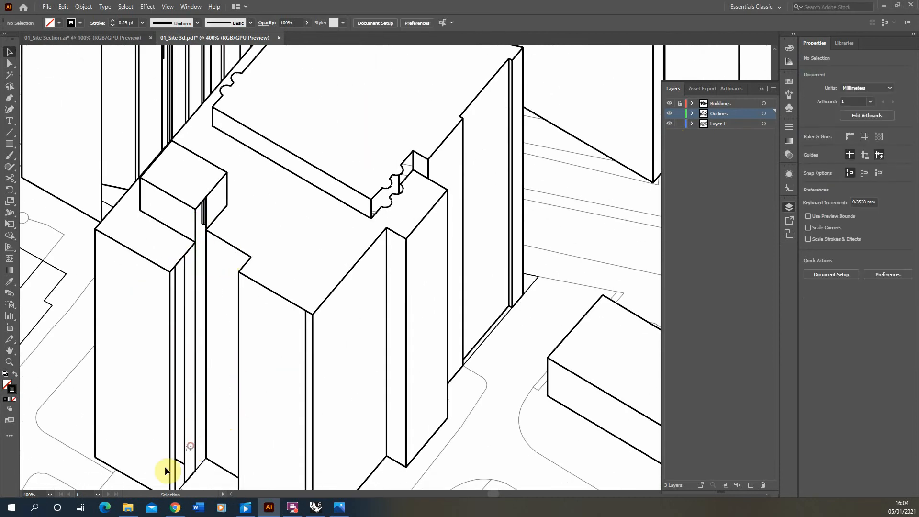
scroll(162, 303, "down", 1)
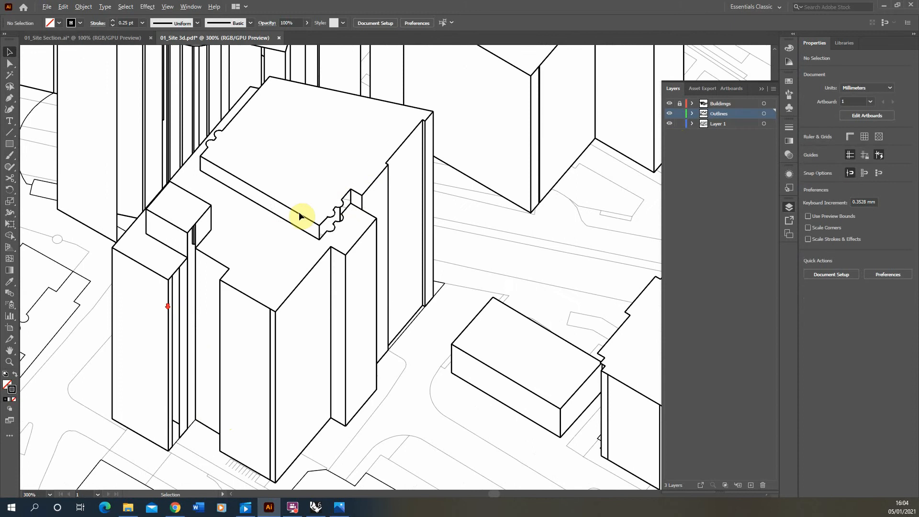
left_click(360, 184)
left_click(250, 231)
scroll(250, 231, "down", 2)
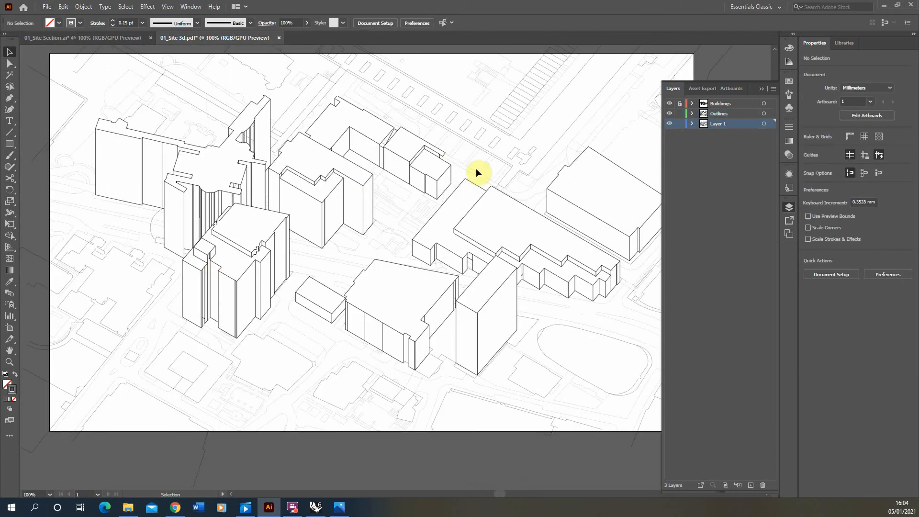
Delete the stray line fragments at the roof step and narrow gap of the small rear building.
scroll(476, 170, "up", 2)
left_click_drag(414, 162, 415, 157)
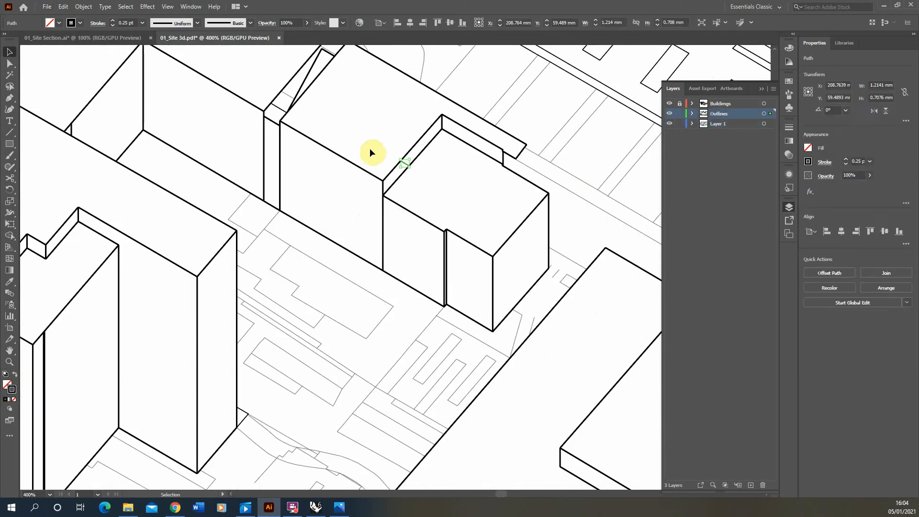
key("Delete")
left_click_drag(243, 123, 312, 73)
key("Delete")
scroll(336, 125, "down", 3)
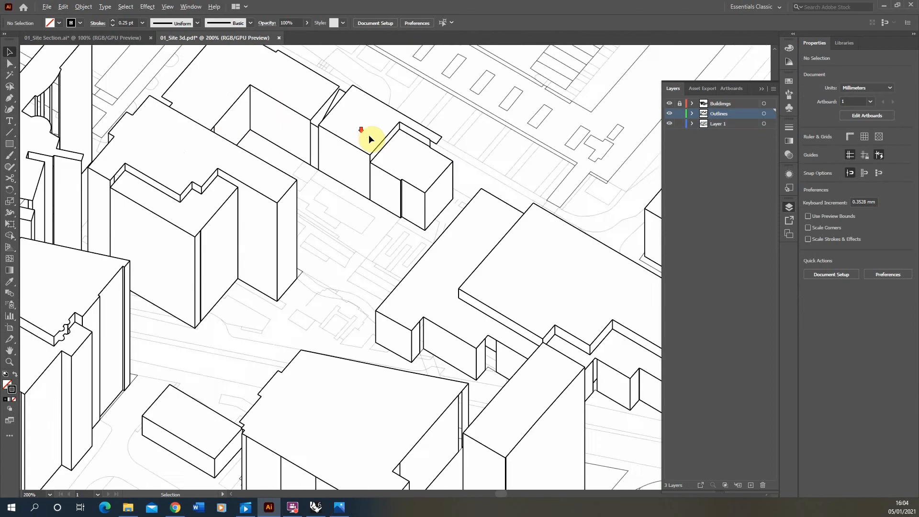
Delete the outline fragment showing through the curved opening of the tall rear building wing.
scroll(136, 109, "up", 3)
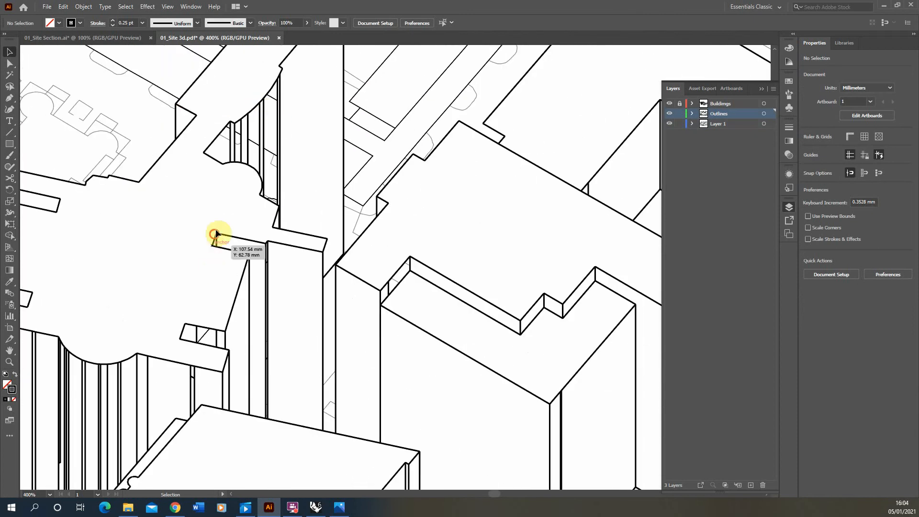
left_click_drag(215, 234, 303, 105)
key("Delete")
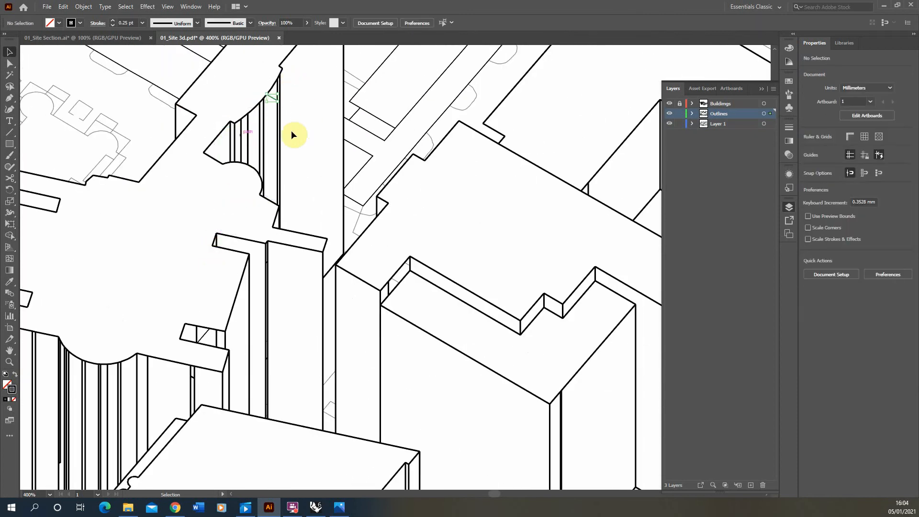
scroll(289, 143, "down", 3)
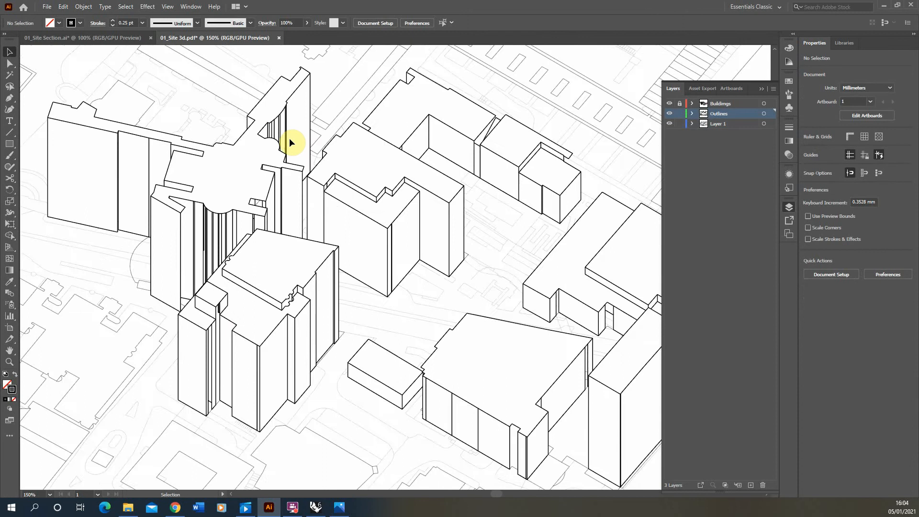
scroll(289, 143, "down", 2)
Delete the stray ground lines showing inside the facade recesses of the long stepped building.
scroll(420, 211, "up", 6)
left_click_drag(520, 189, 406, 311)
key("Delete")
left_click_drag(273, 159, 212, 230)
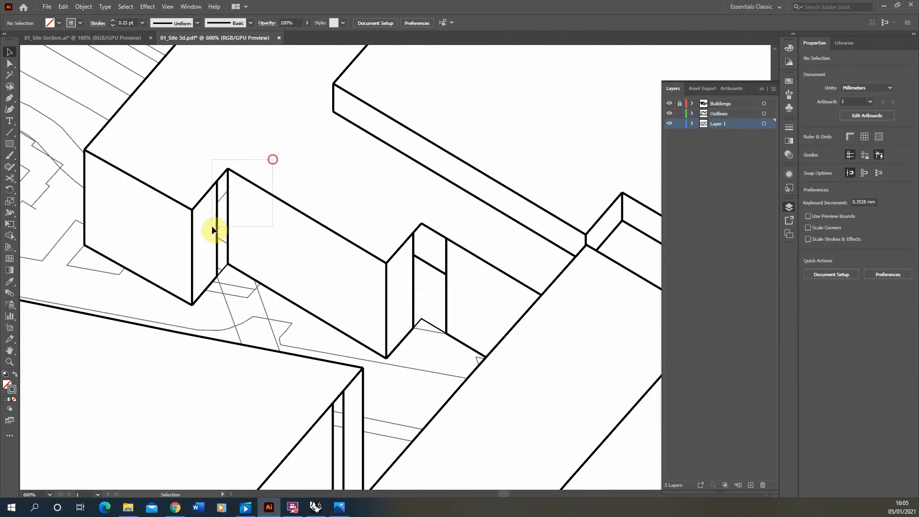
key("Delete")
scroll(325, 236, "down", 3)
scroll(349, 256, "down", 3)
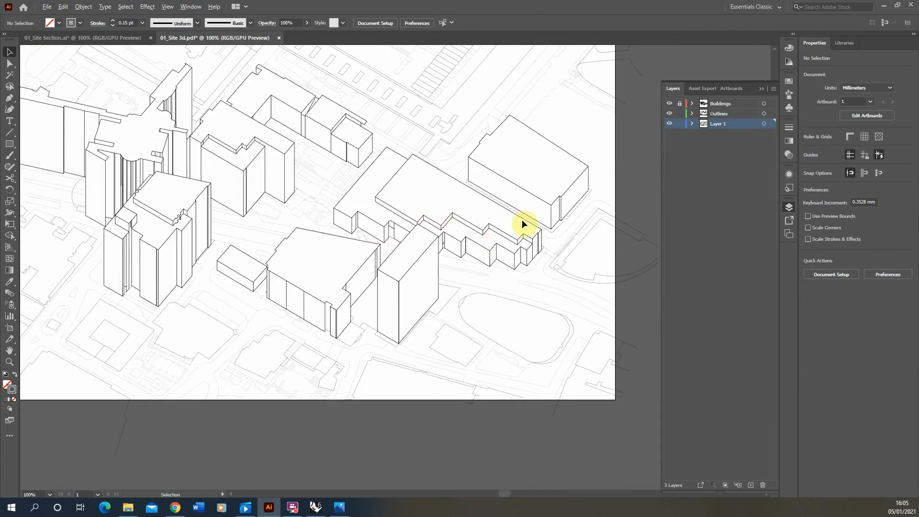
scroll(457, 241, "up", 3)
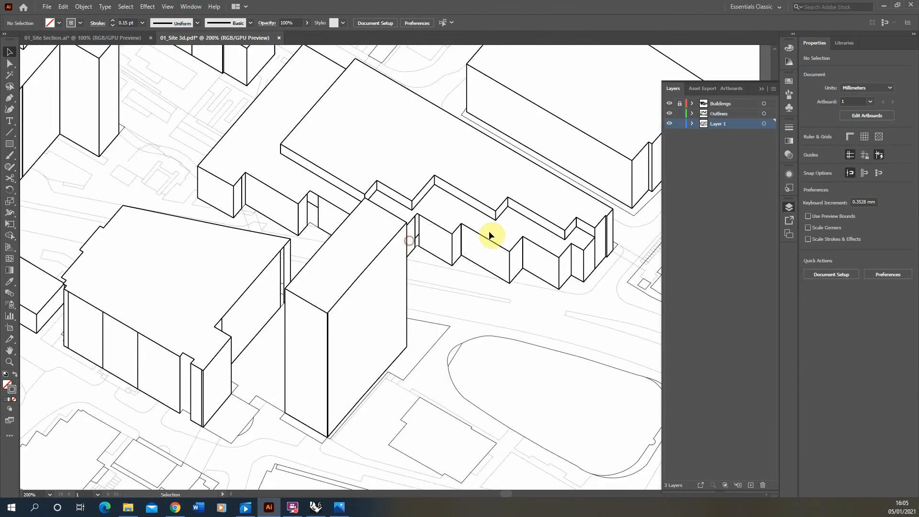
scroll(489, 229, "down", 2)
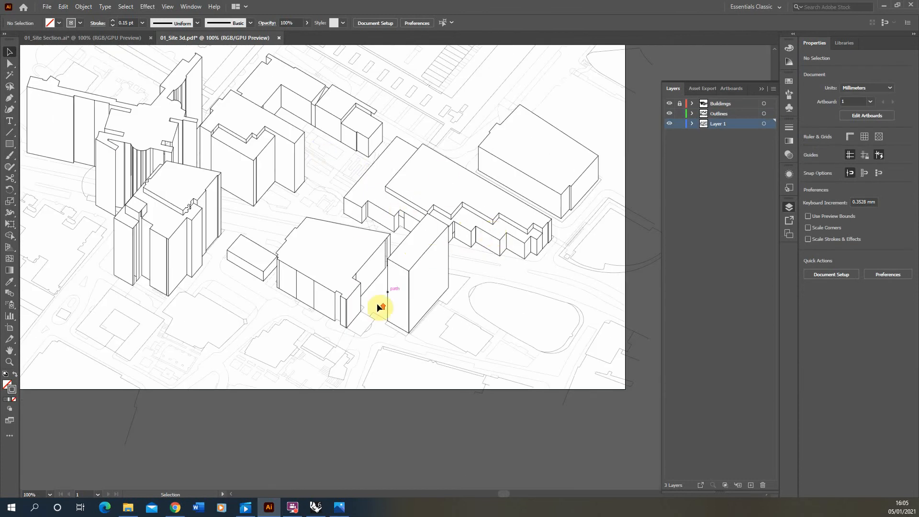
scroll(380, 306, "up", 2)
scroll(416, 292, "down", 1)
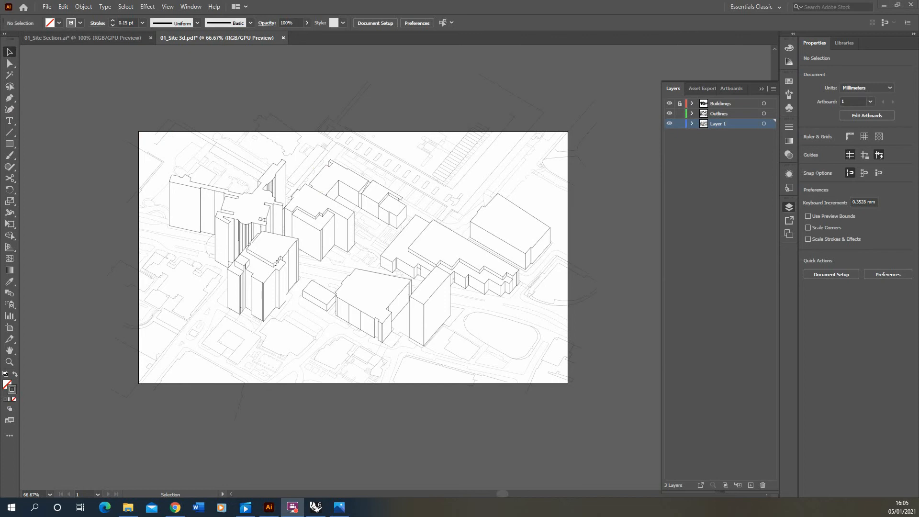
Lock the Outlines layer and Layer 1, and add a new layer above Buildings.
scroll(354, 268, "up", 2)
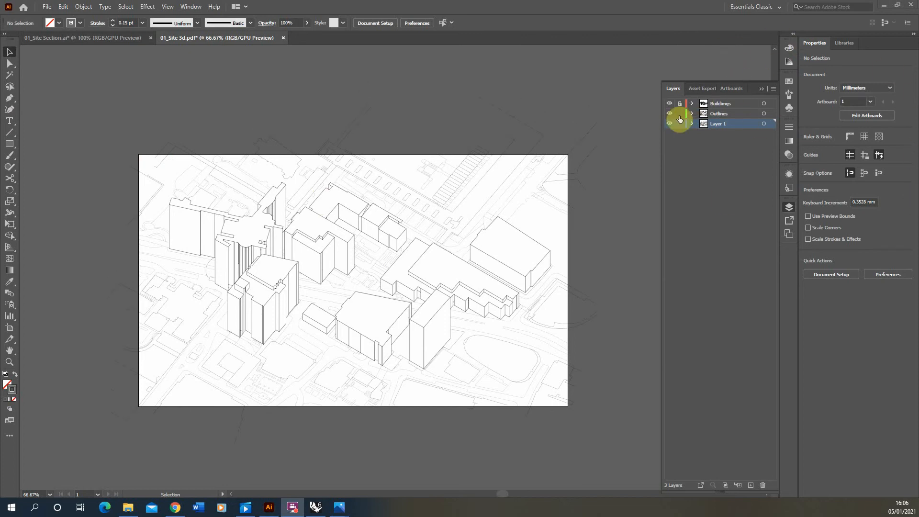
left_click_drag(679, 116, 679, 124)
left_click(750, 485)
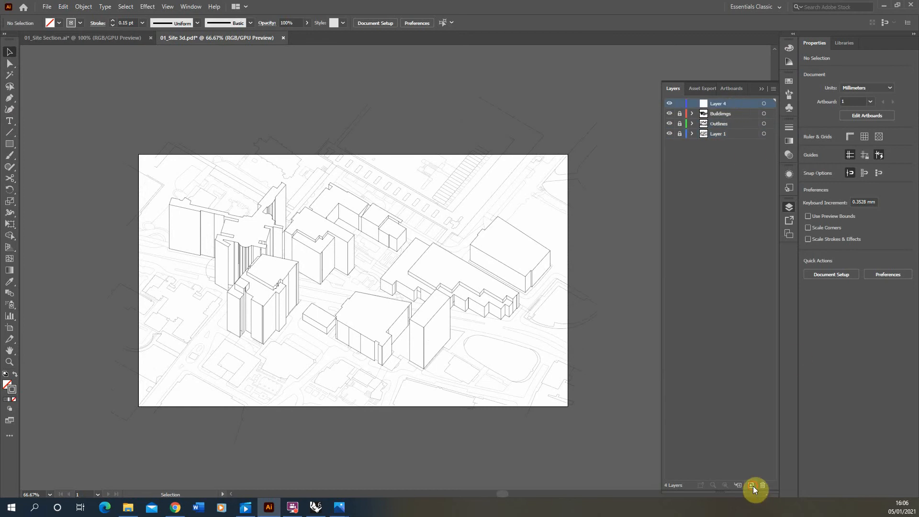
Activate the Pen tool and set its stroke colour to red.
left_click(10, 97)
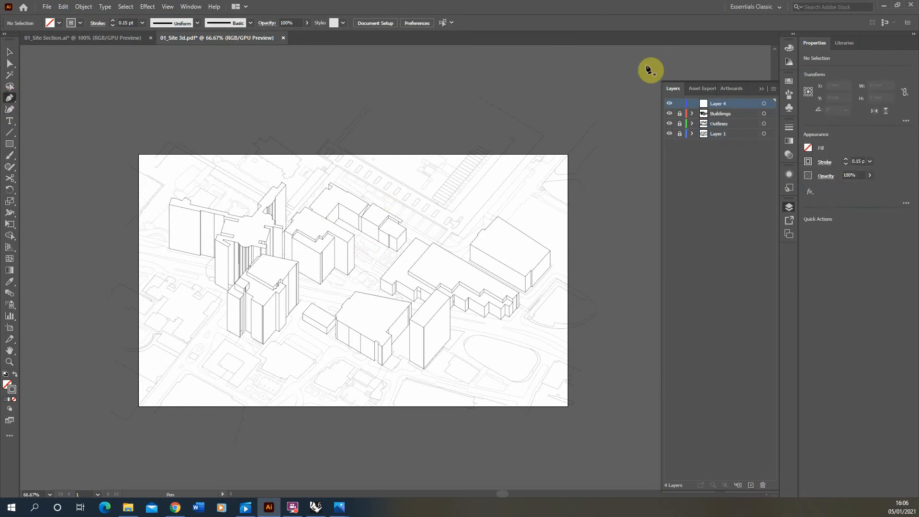
double_click(16, 392)
left_click_drag(478, 190, 475, 181)
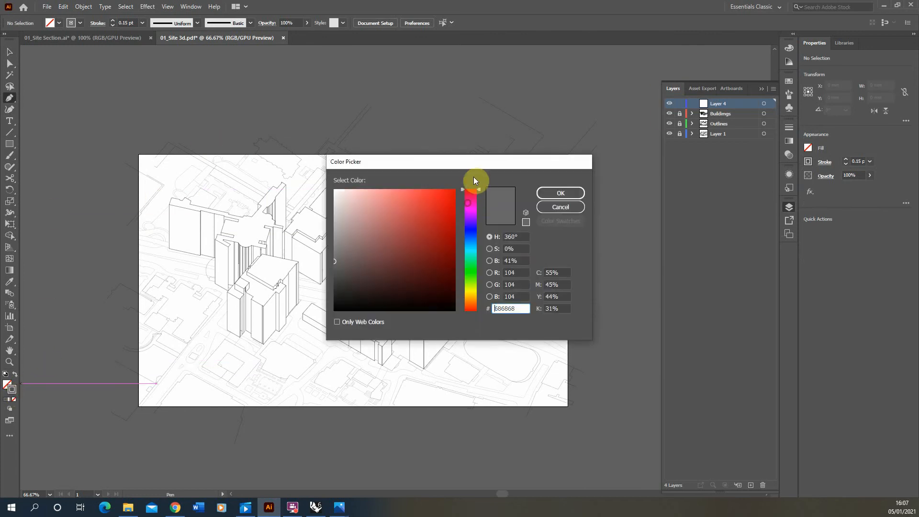
left_click(549, 193)
Start the red boundary path at the long building's roof edge and trace the stepped ground and tower base lines to the tower's front corner.
scroll(344, 265, "up", 5)
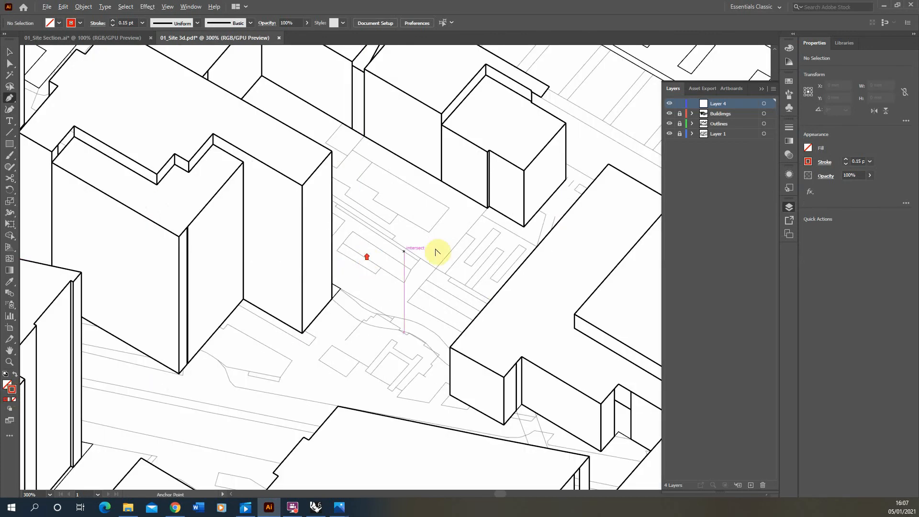
left_click(490, 300)
left_click(420, 258)
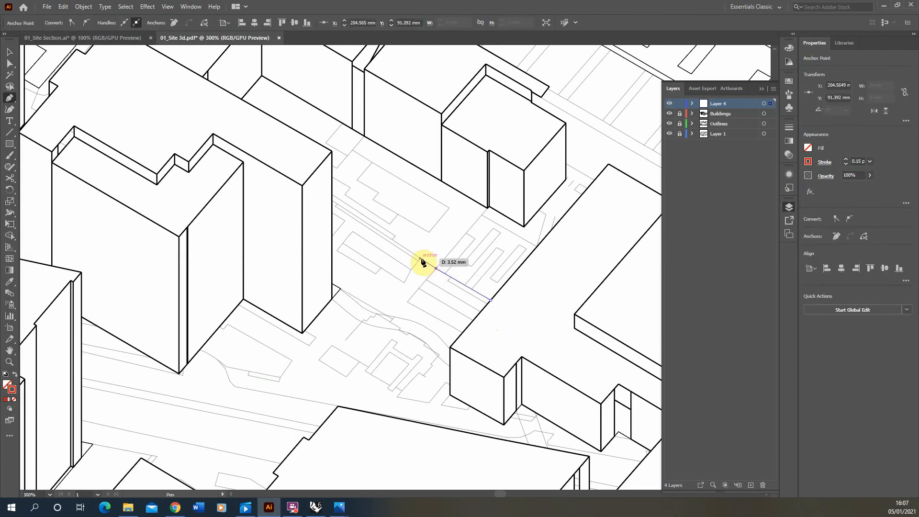
left_click(400, 280)
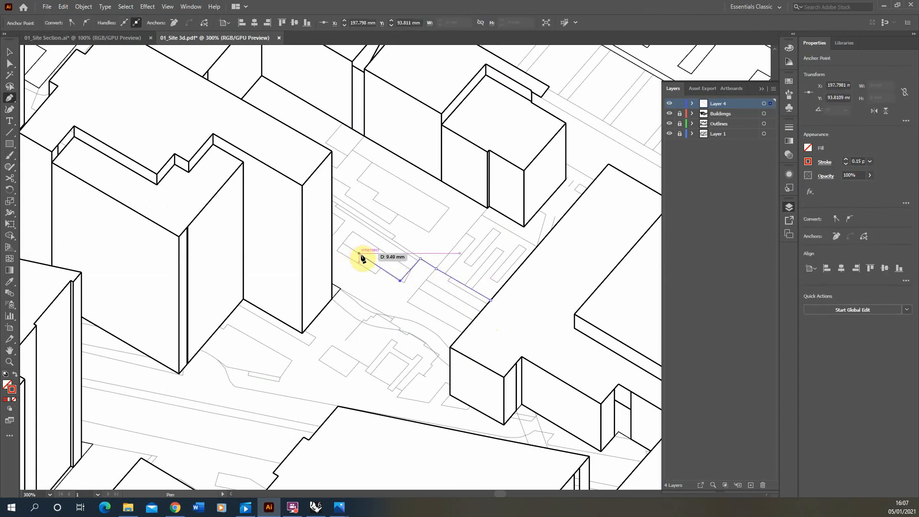
left_click(366, 259)
left_click(302, 332)
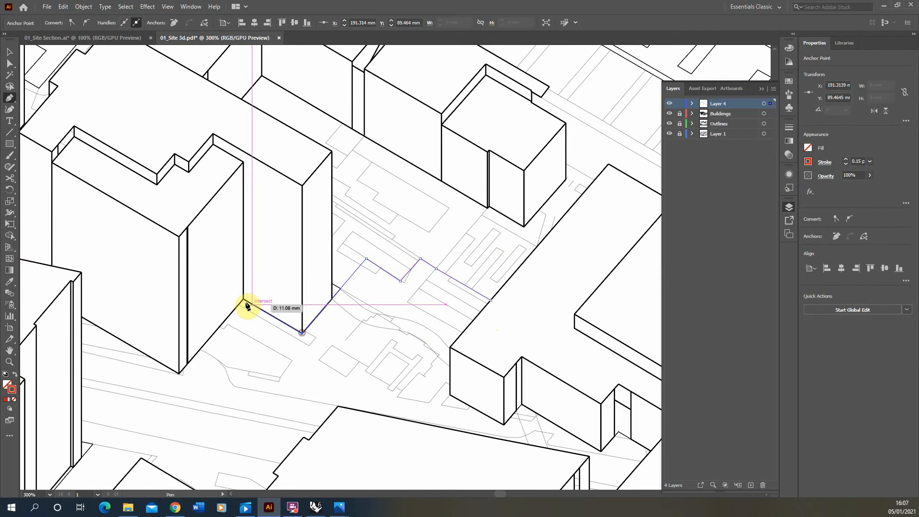
left_click(243, 300)
left_click(178, 373)
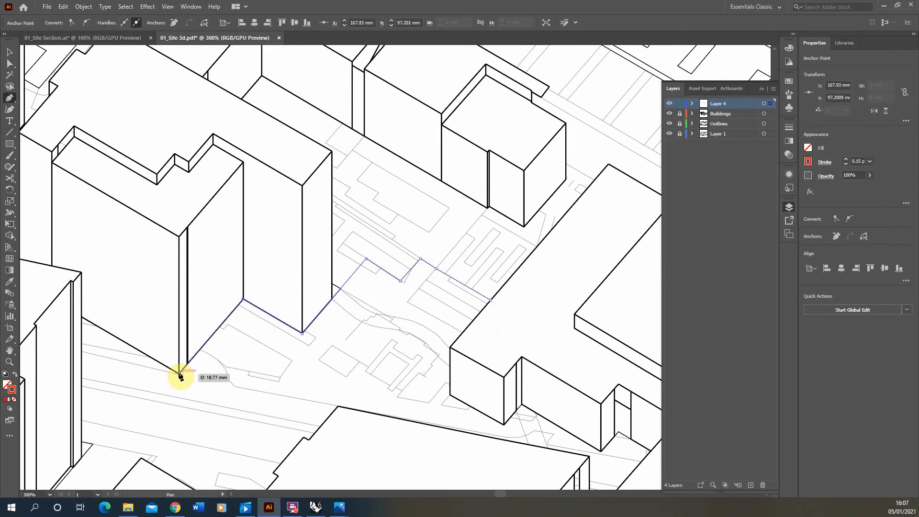
Continue the boundary path across the road to the neighbouring tower's base and over to the rear corner of the small low block.
scroll(194, 389, "down", 4)
scroll(201, 361, "up", 6)
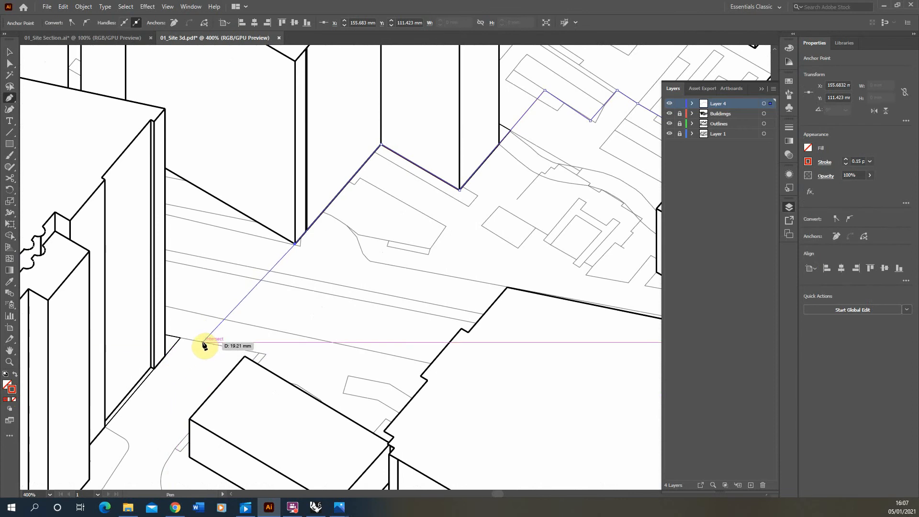
left_click(181, 337)
left_click(165, 356)
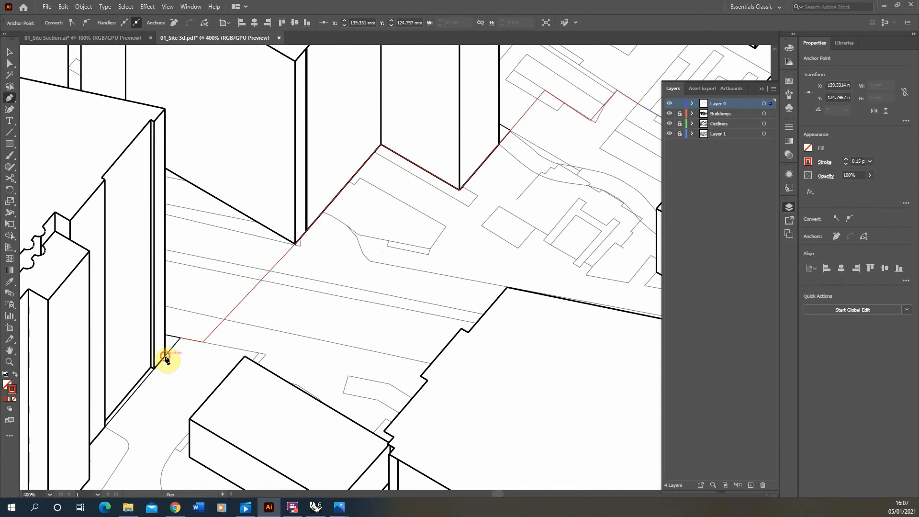
left_click(215, 388)
left_click(244, 357)
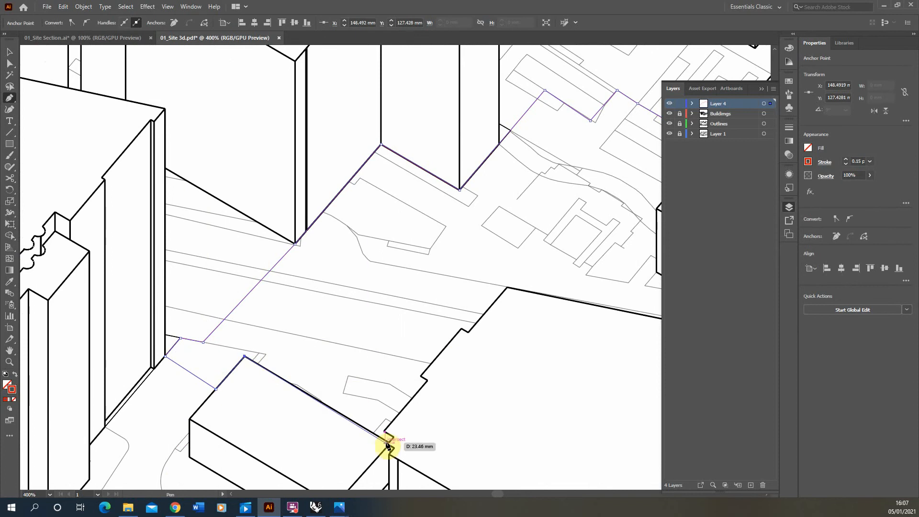
Continue the boundary path along the low block's rear edge and the stepped roof edge of the large flat building to its rear corner.
left_click(388, 445)
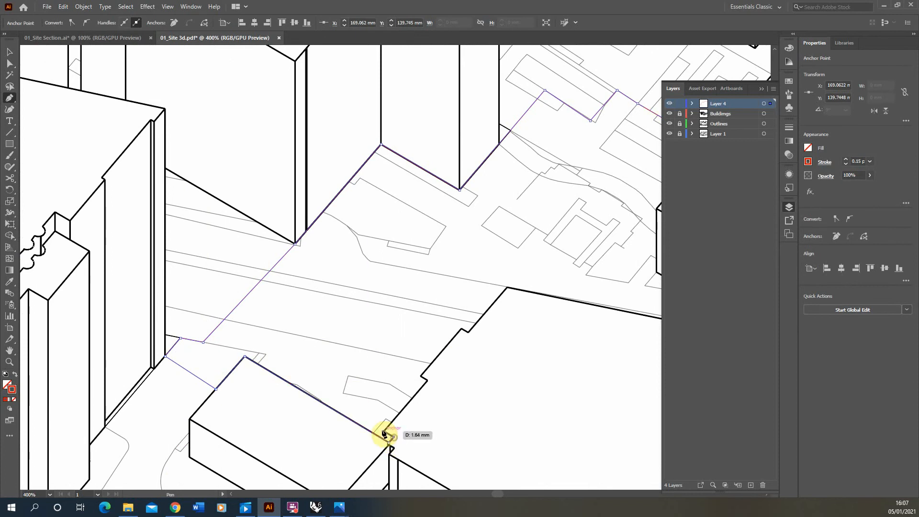
left_click(385, 431)
left_click(427, 380)
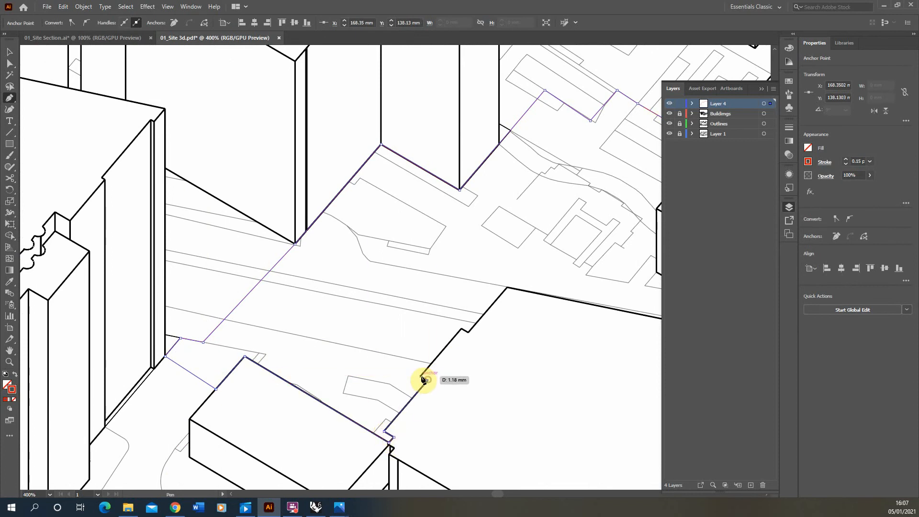
left_click(420, 376)
left_click(461, 329)
left_click(468, 331)
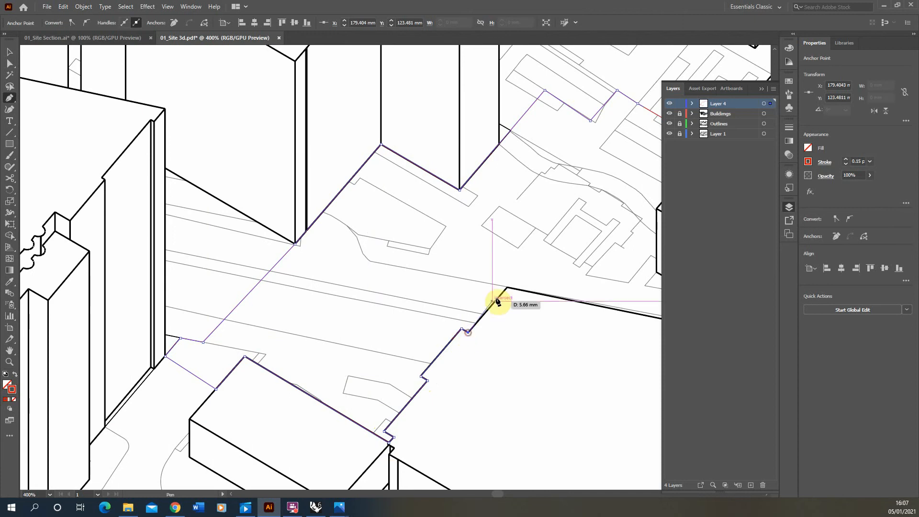
left_click(507, 289)
Finish the boundary by tracing part of the flat building's rear edge, the long building's corner and its roof edge back to the starting point.
scroll(506, 292, "down", 3)
scroll(536, 299, "up", 2)
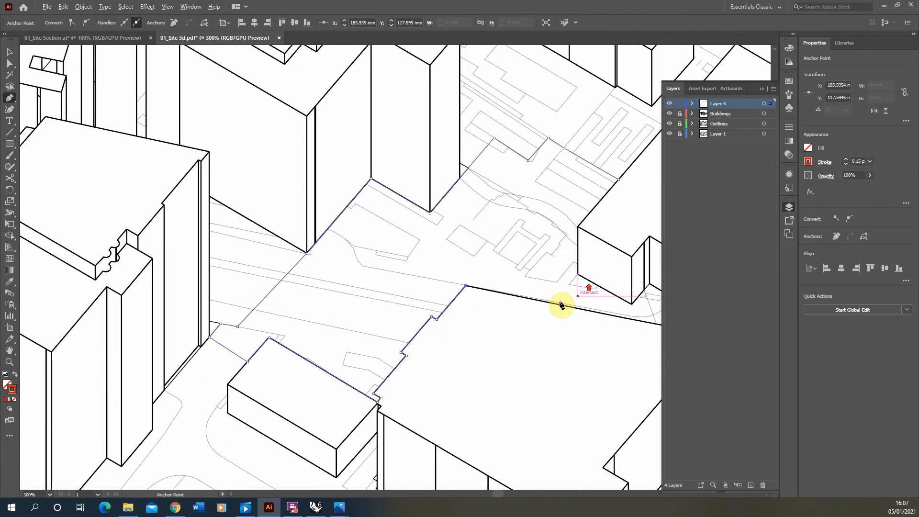
left_click(548, 301)
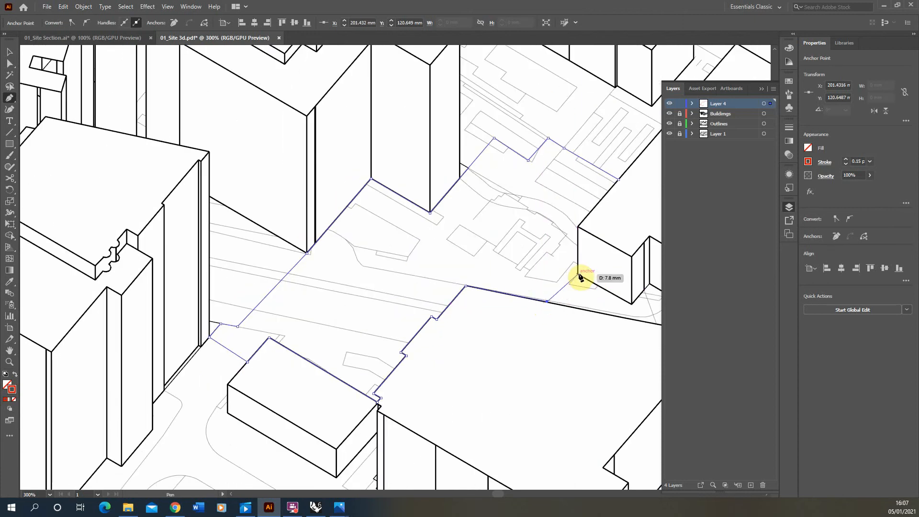
left_click(578, 269)
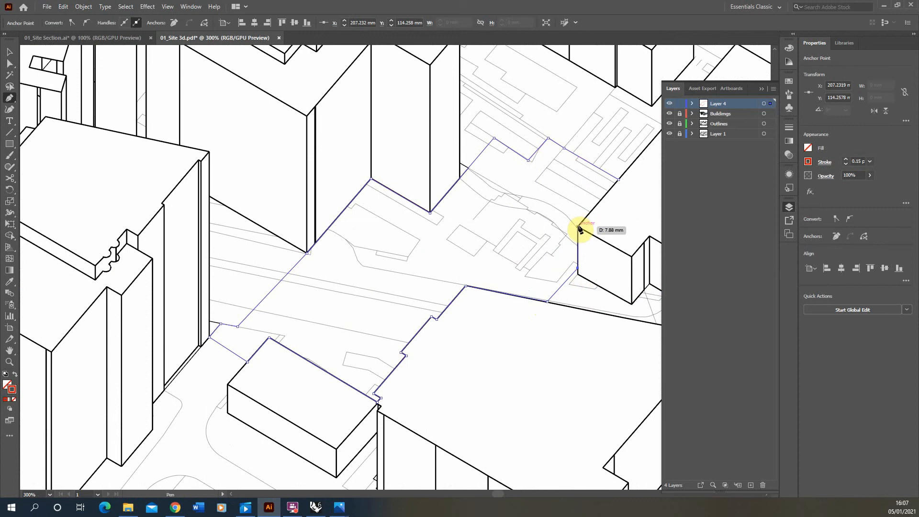
left_click(577, 226)
left_click(614, 178)
scroll(474, 230, "down", 3)
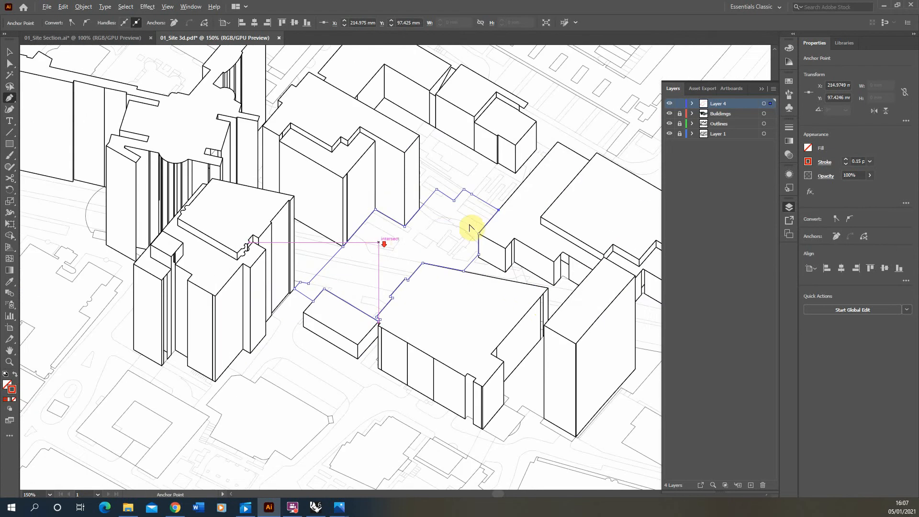
scroll(335, 191, "up", 2)
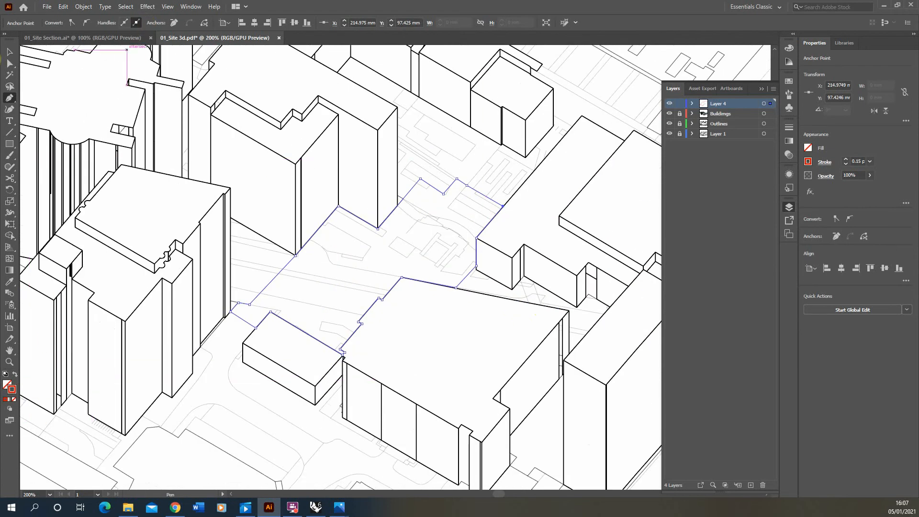
Select the red boundary path and set its stroke weight to 2 pt.
left_click(9, 51)
left_click(456, 219)
left_click(442, 194)
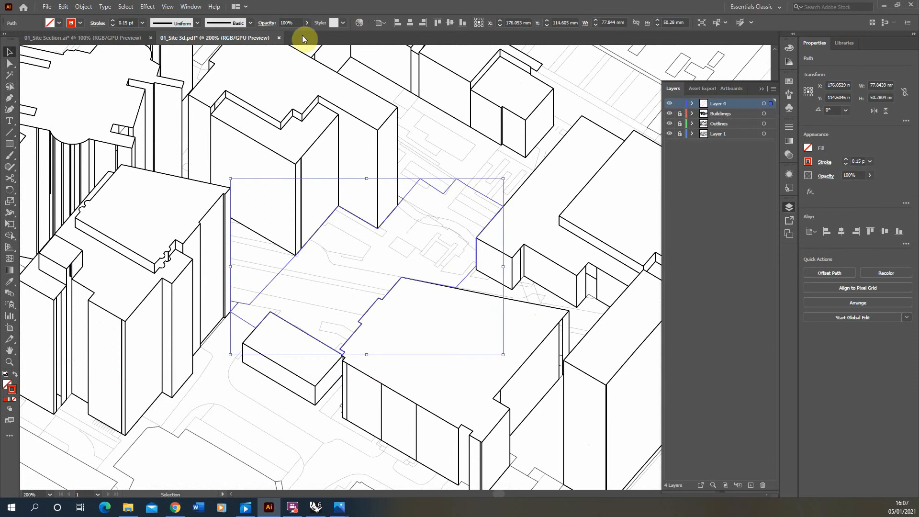
left_click(142, 23)
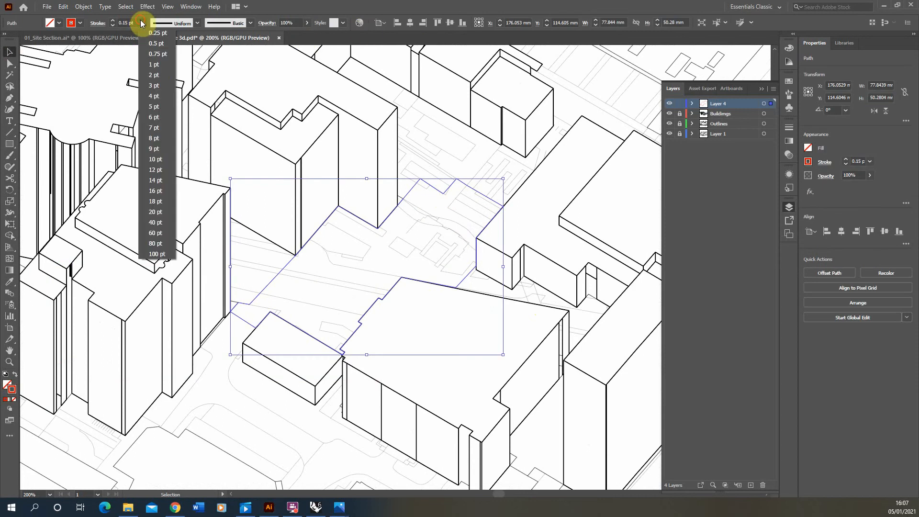
left_click(153, 73)
left_click(450, 154)
Draw straight line segments across the long building's end, extending the two boundary edges until they meet on its roof.
scroll(266, 328, "up", 2)
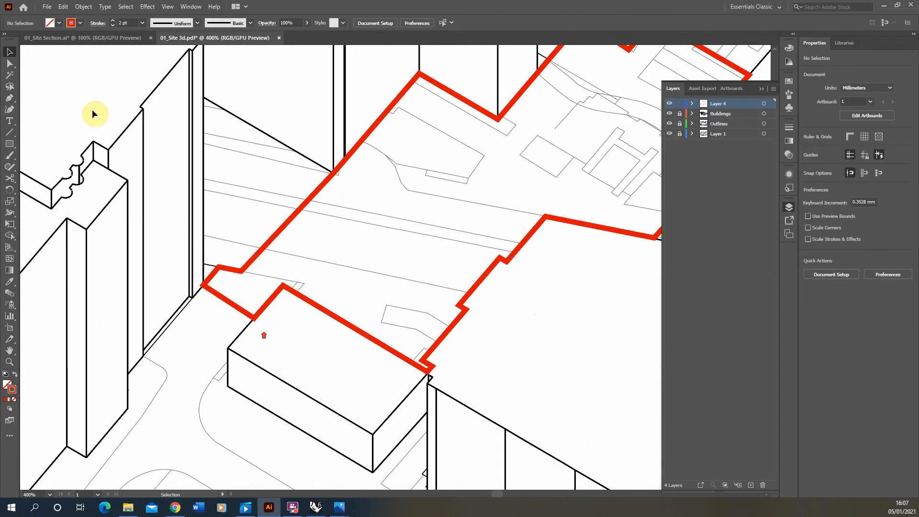
left_click(13, 133)
scroll(220, 201, "down", 2)
scroll(219, 201, "up", 2)
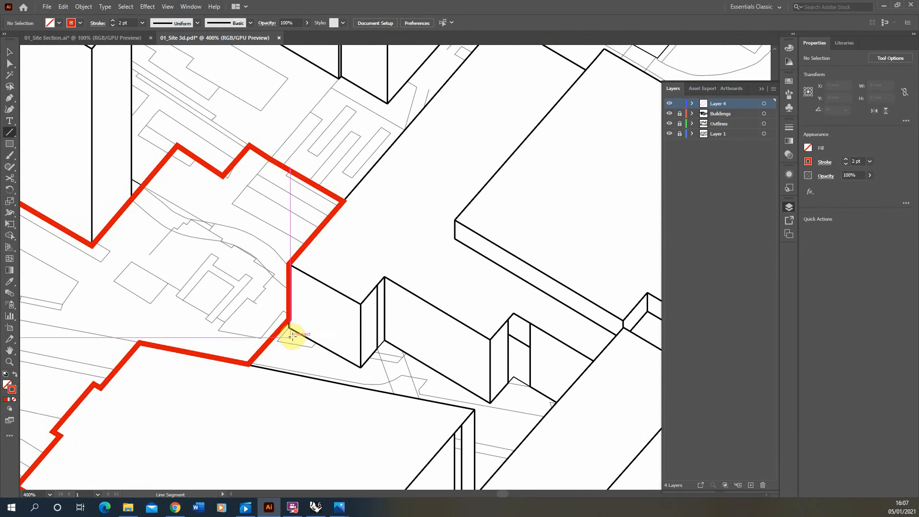
left_click_drag(288, 320, 376, 221)
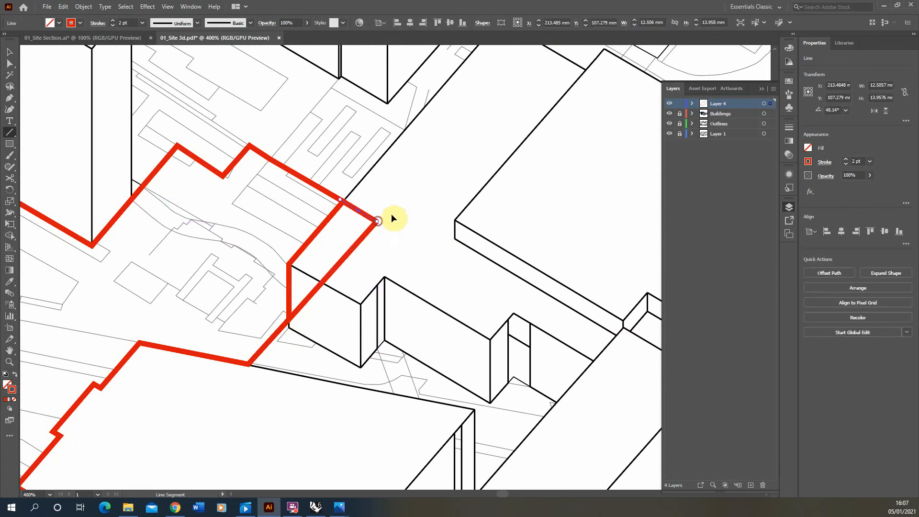
Select both extension lines over the long building and move them aside, clear of the boundary path.
left_click(10, 52)
left_click(416, 222)
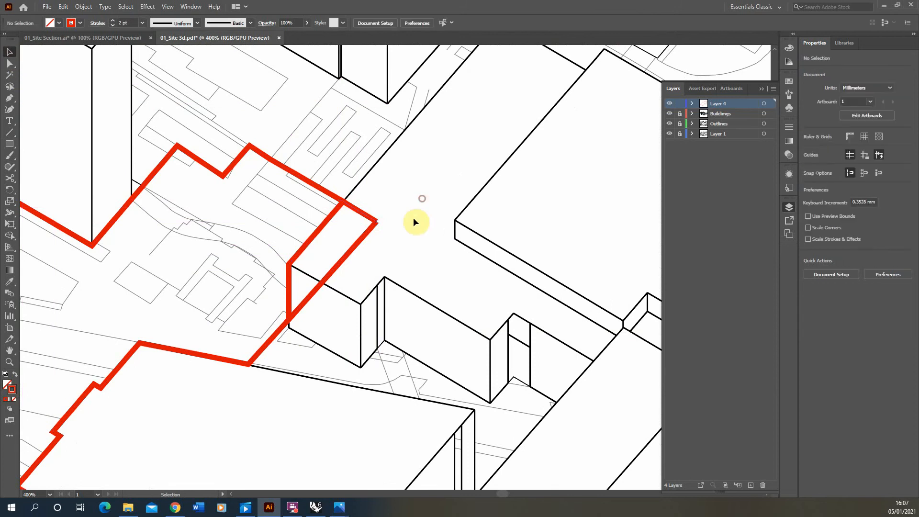
left_click(365, 216)
left_click(361, 243, "shift")
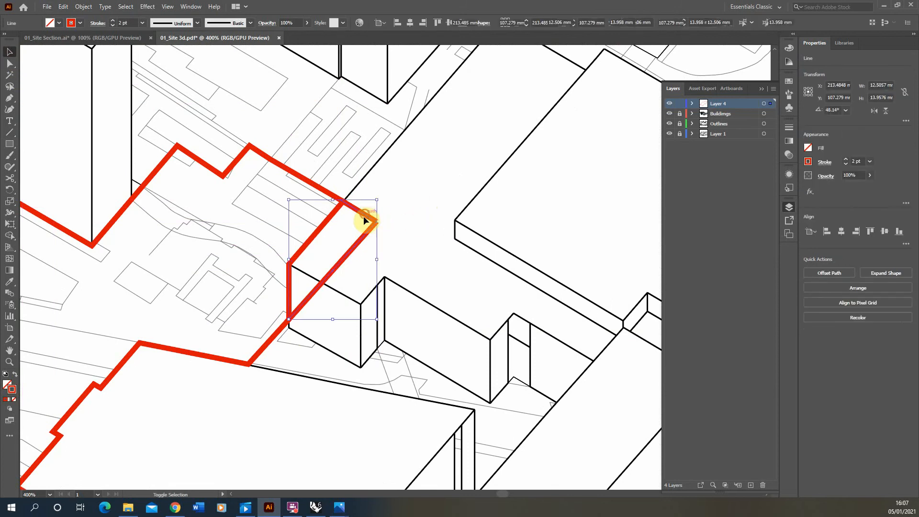
left_click_drag(366, 216, 417, 218)
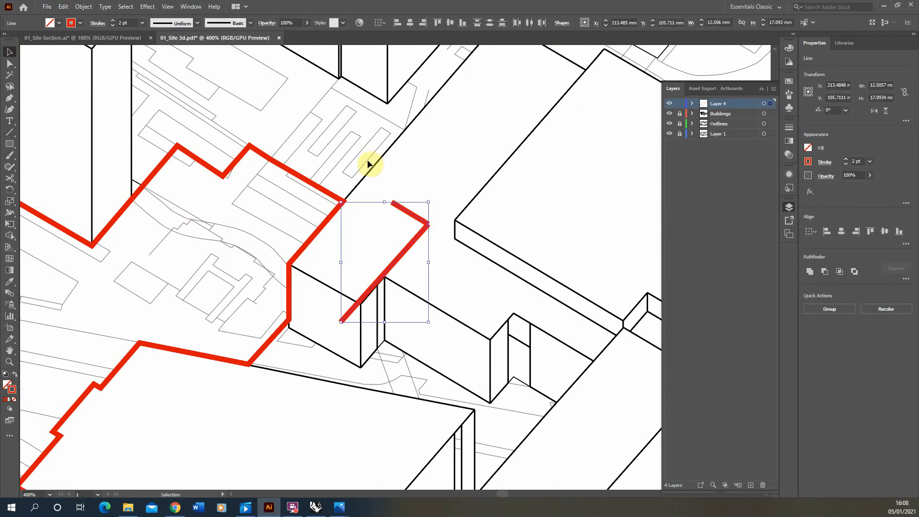
Cut the boundary path at the two points where it meets the long building and delete the piece between them.
left_click(9, 178)
left_click(343, 201)
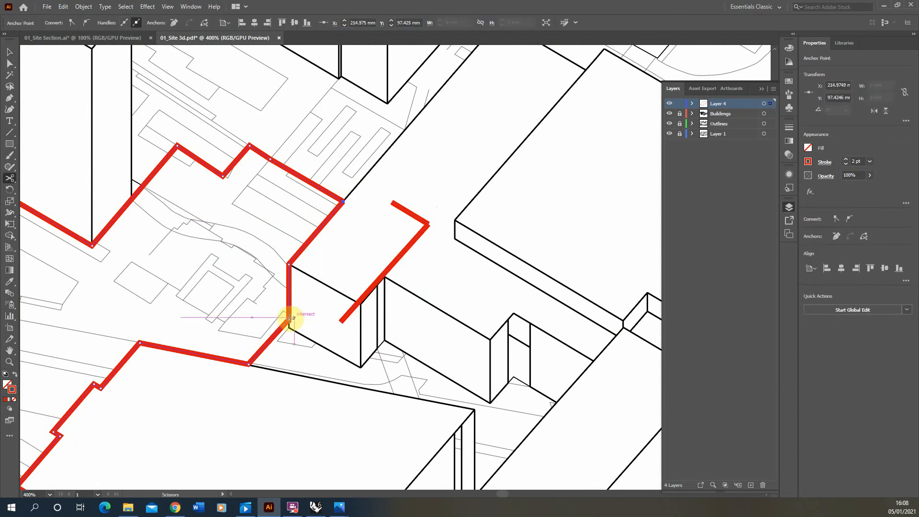
left_click(289, 319)
left_click(10, 52)
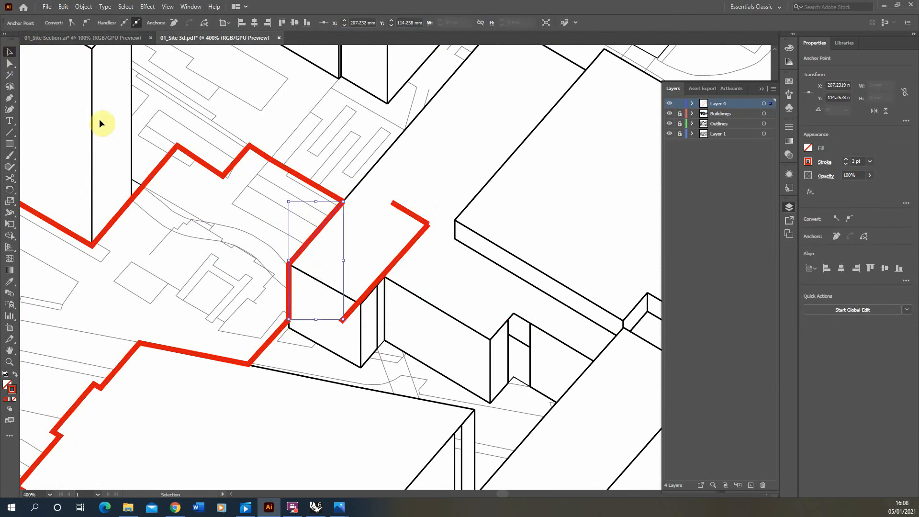
key("Delete")
key("Delete")
Select the two offset extension lines and turn on Dashed Line for their stroke.
left_click(415, 239)
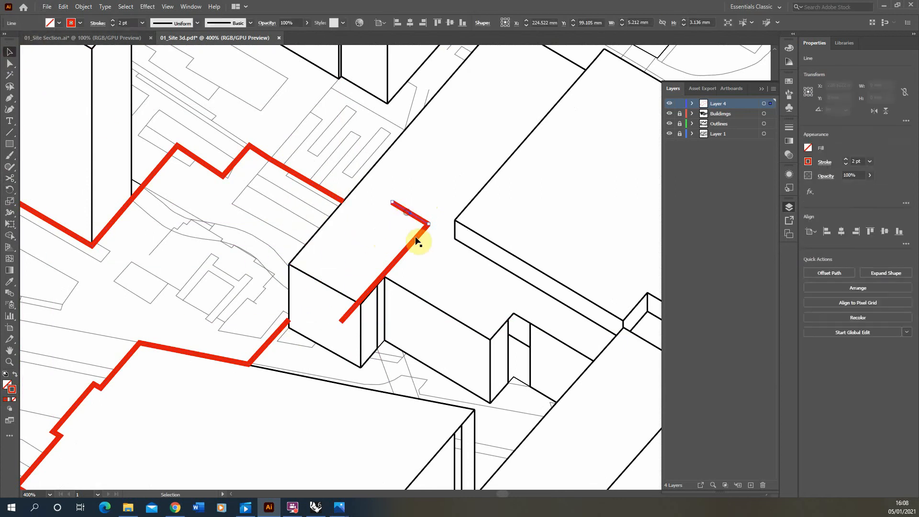
left_click(91, 26)
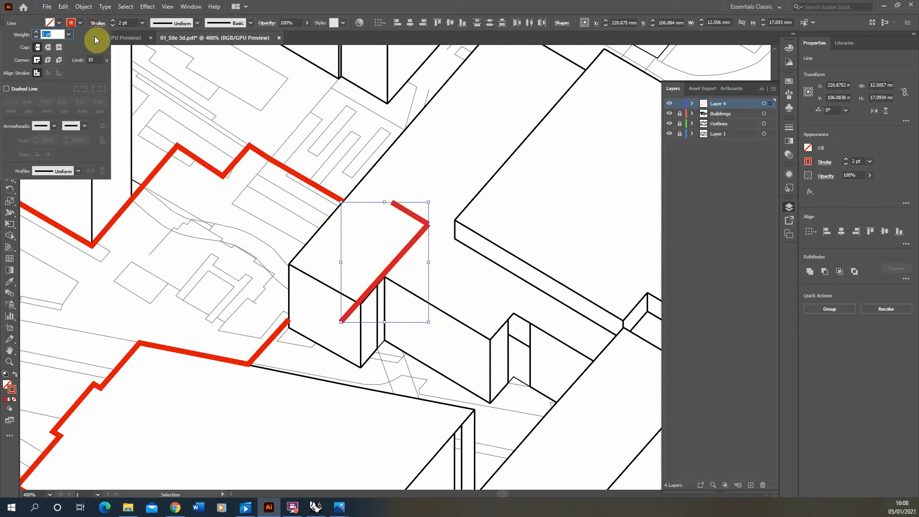
left_click(7, 90)
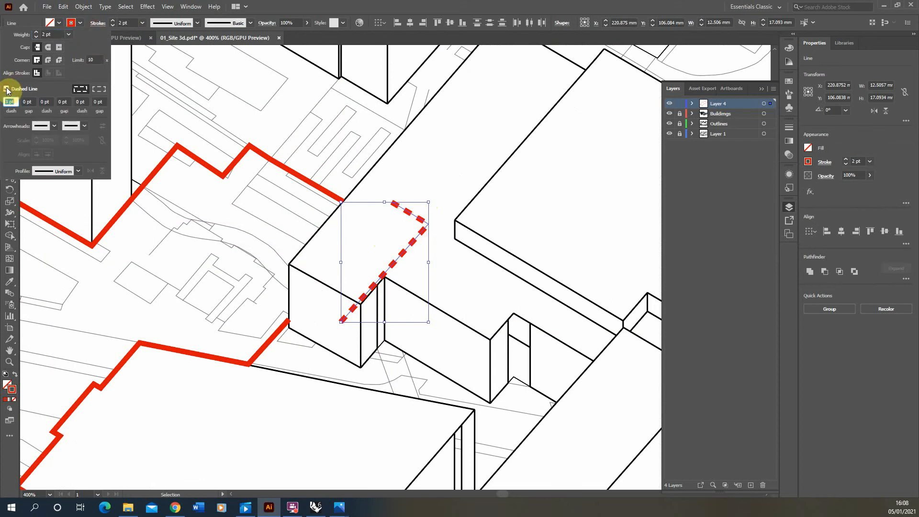
Move the dashed lines back over the long building and align them with the open ends of the solid boundary.
left_click(397, 209)
left_click_drag(403, 211, 357, 208)
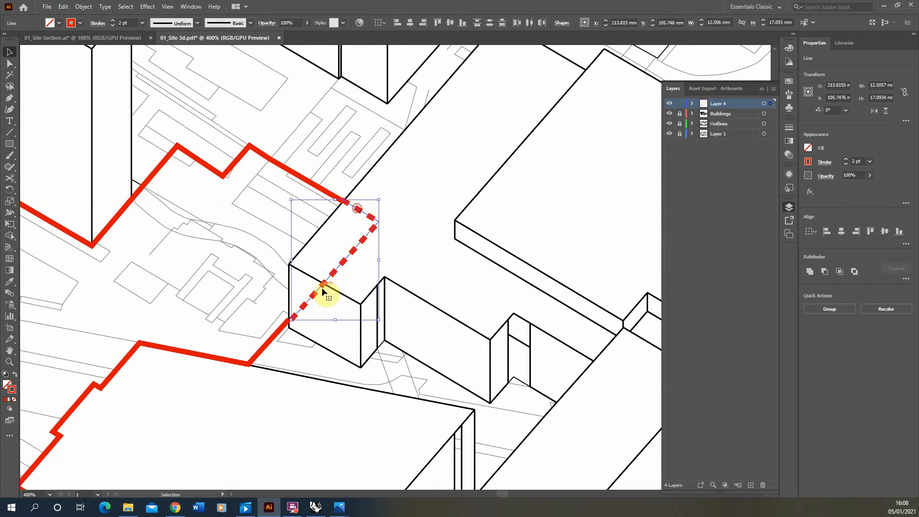
scroll(299, 317, "up", 3)
mouse_move(284, 314)
left_mouse_down()
mouse_move(274, 316)
mouse_move(294, 299)
left_mouse_up()
scroll(274, 316, "up", 3)
scroll(335, 335, "down", 5)
left_click(469, 182)
scroll(469, 181, "down", 5)
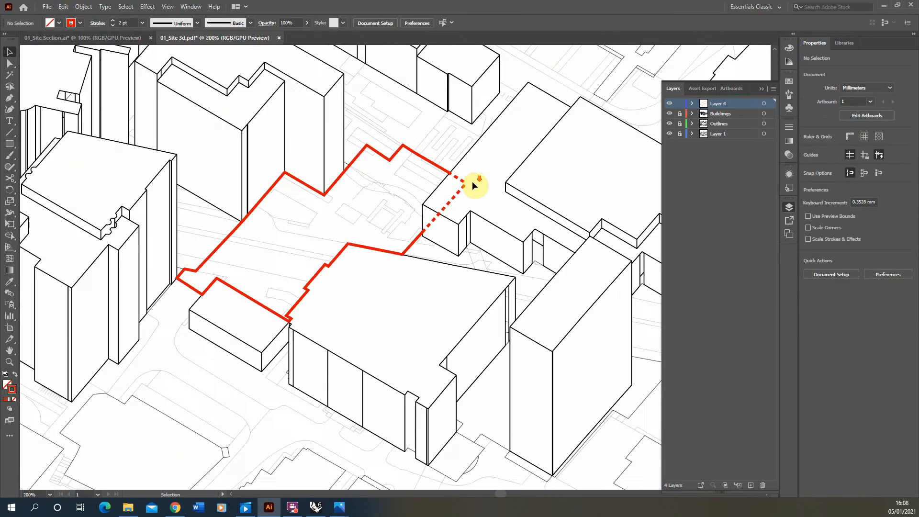
scroll(438, 143, "up", 3)
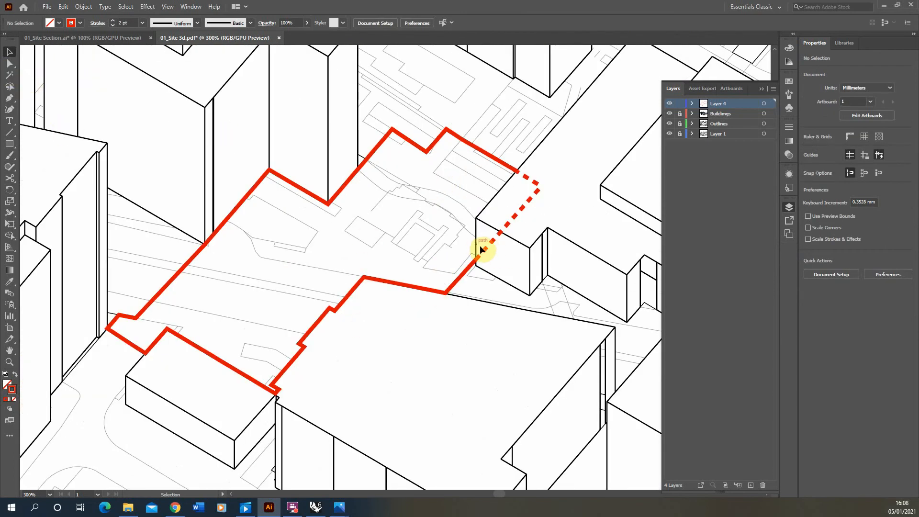
Add copies of the long and short dashed lines across the large flat building's roof, joining them at a corner on its front edge.
left_click_drag(496, 233, 328, 426)
left_click(420, 416)
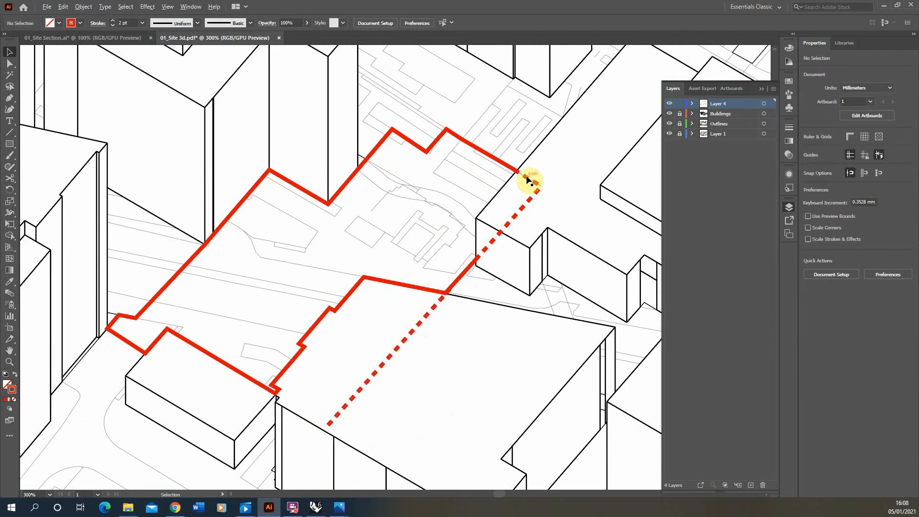
left_click_drag(528, 180, 289, 406)
left_click_drag(286, 403, 328, 424)
left_click(398, 434)
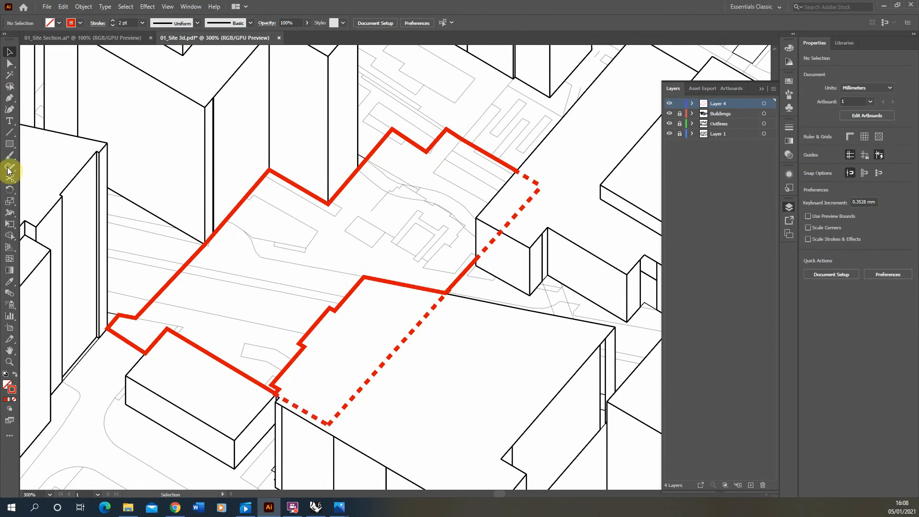
Cut the solid red boundary at both ends of the large flat building's stepped roof edge and delete the piece between the cuts.
left_click(9, 178)
scroll(407, 294, "up", 1)
scroll(436, 297, "up", 2)
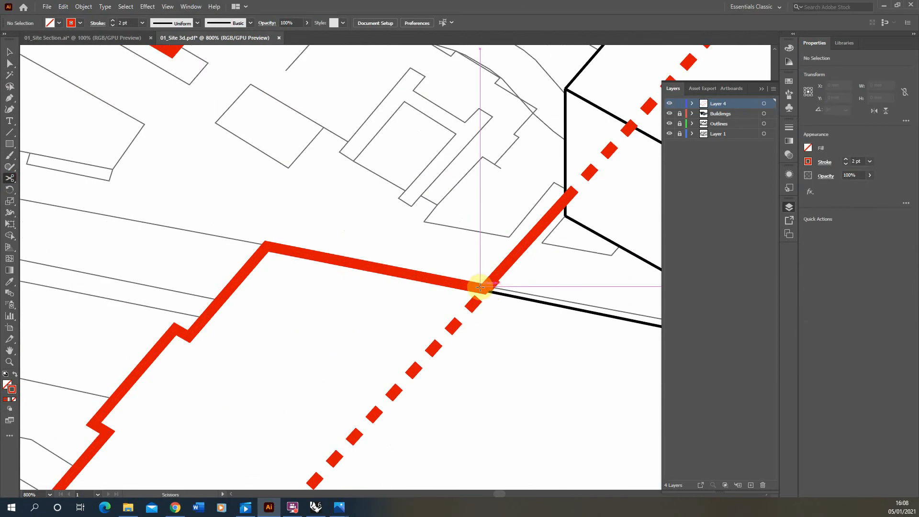
left_click(457, 293)
scroll(324, 365, "down", 3)
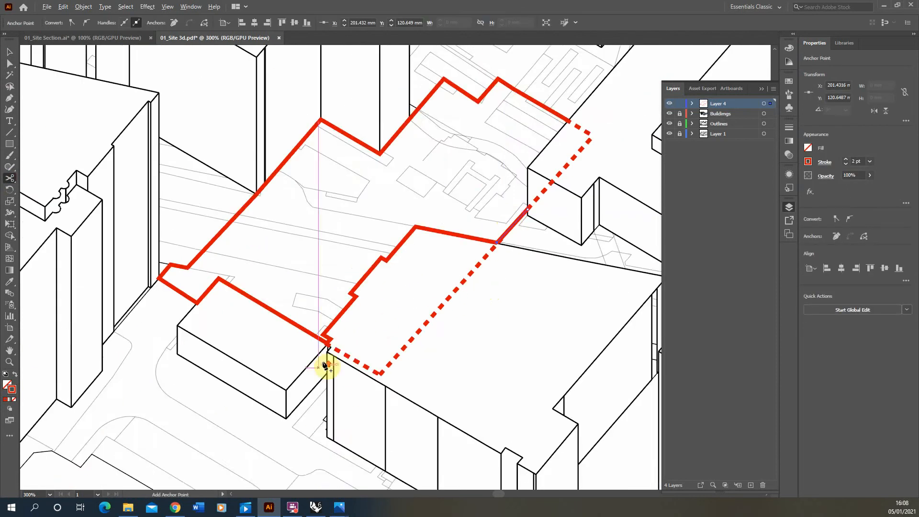
scroll(352, 294, "up", 5)
left_click(301, 331)
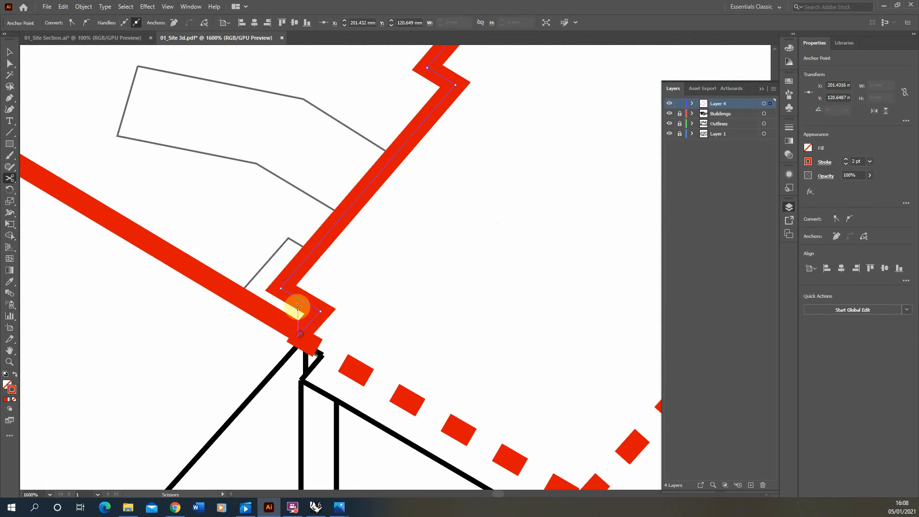
left_click(10, 51)
key("Delete")
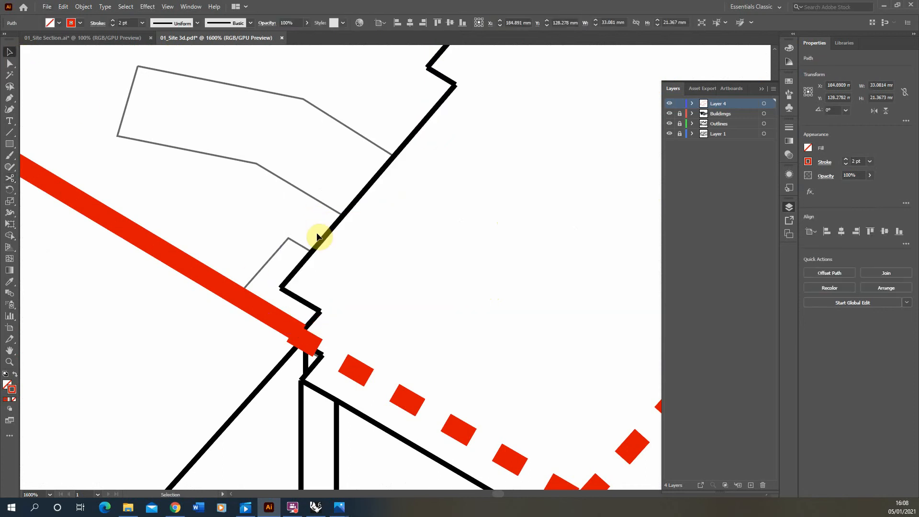
Check the solid and dashed site boundary up close and across the whole axonometric drawing.
scroll(307, 354, "down", 6)
scroll(411, 290, "down", 2)
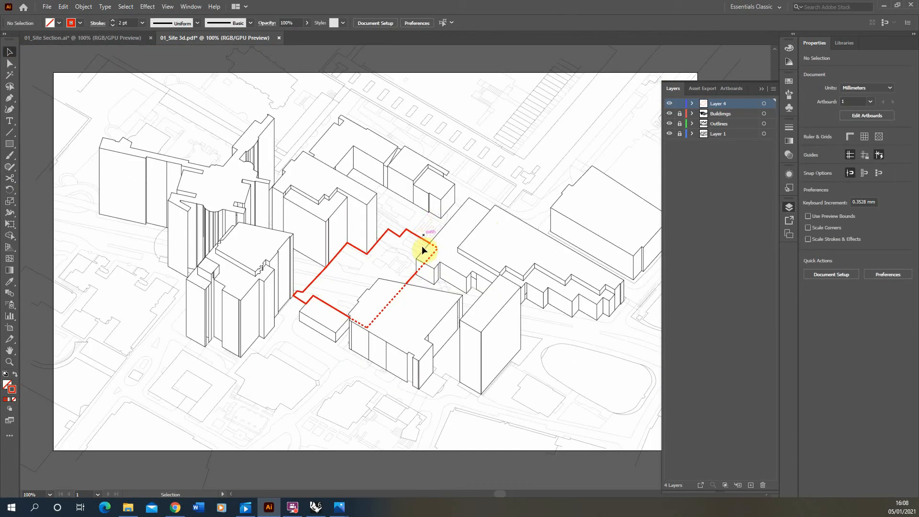
scroll(424, 248, "up", 2)
scroll(385, 341, "down", 2)
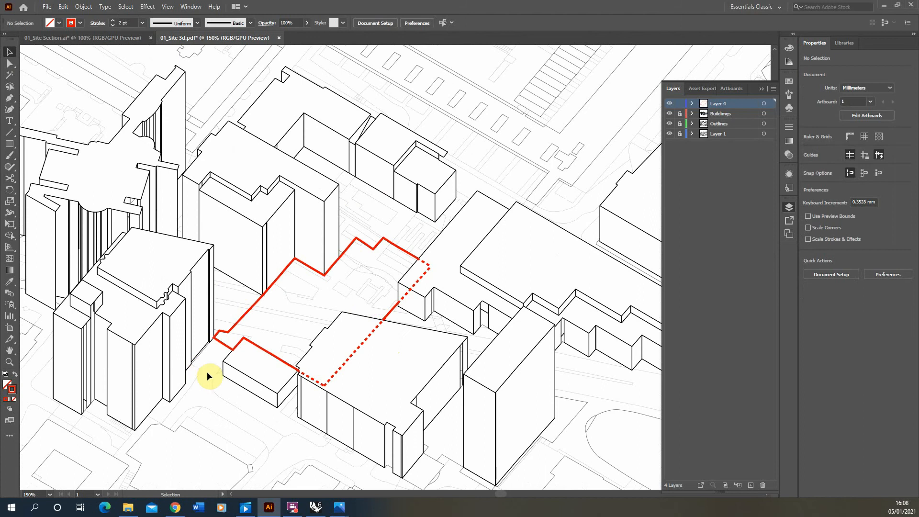
scroll(287, 390, "up", 2)
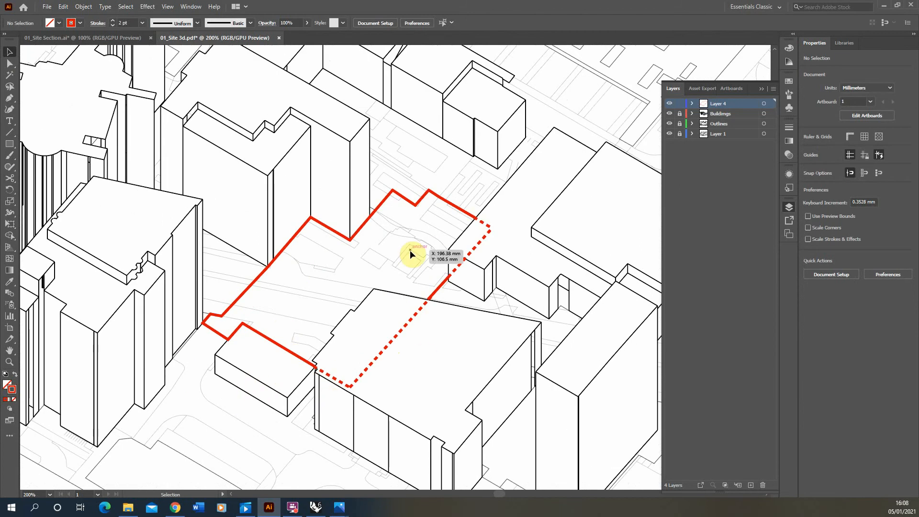
scroll(410, 353, "down", 3)
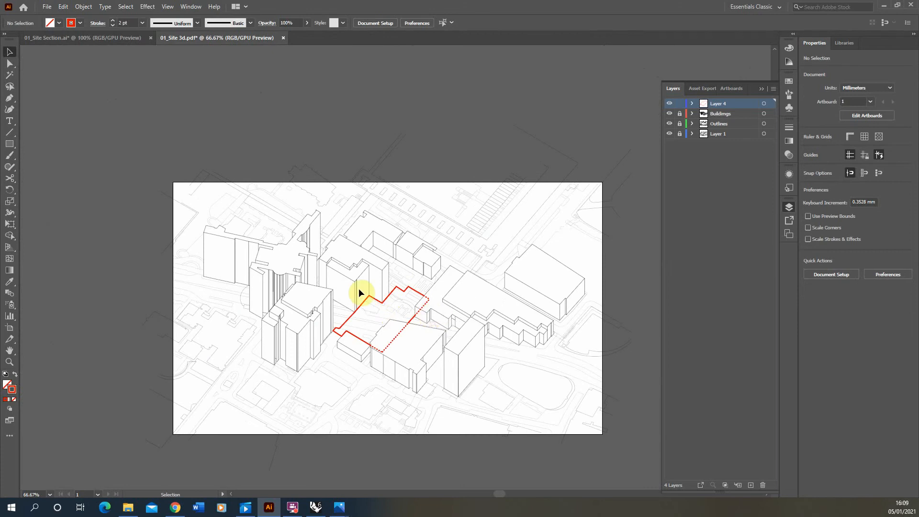
scroll(454, 334, "up", 2)
scroll(308, 301, "down", 1)
scroll(478, 310, "down", 1)
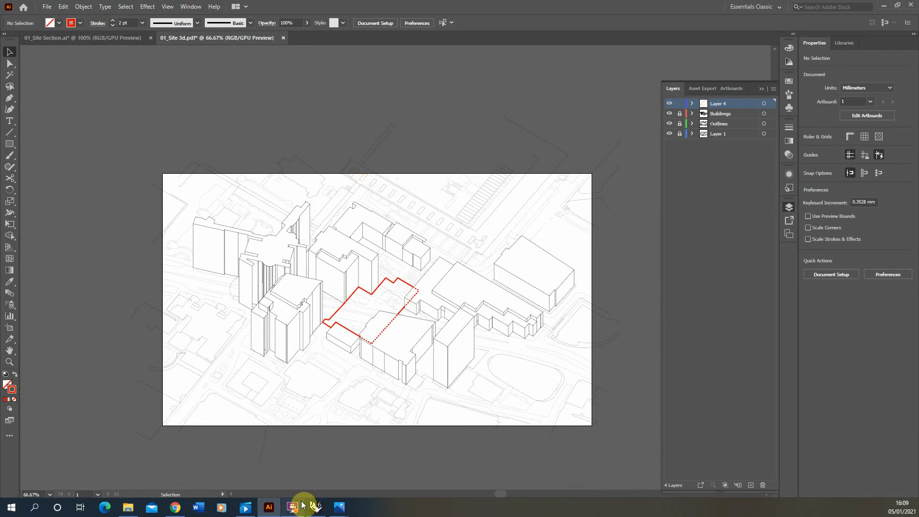
Switch to Rhino's 01_Site model, show the Diagram 3D viewport and restore the Diagram 3D named view.
mouse_move(302, 505)
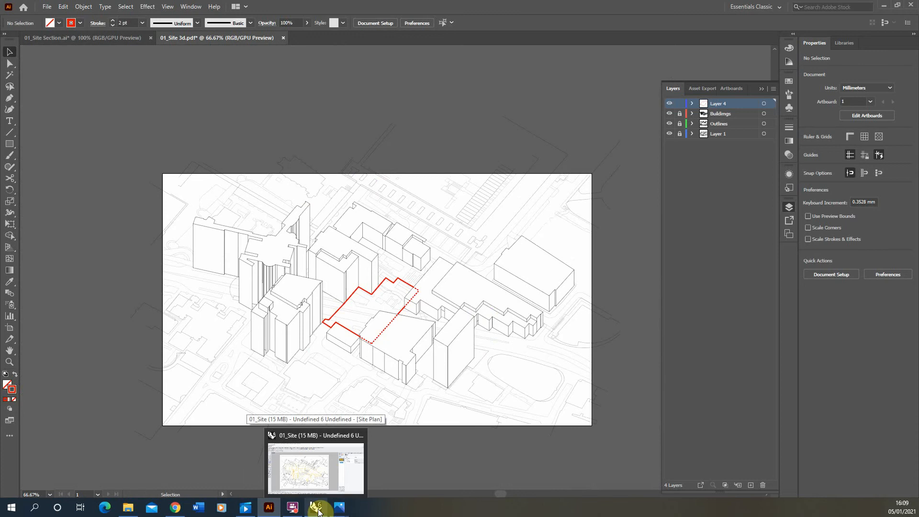
left_click(317, 511)
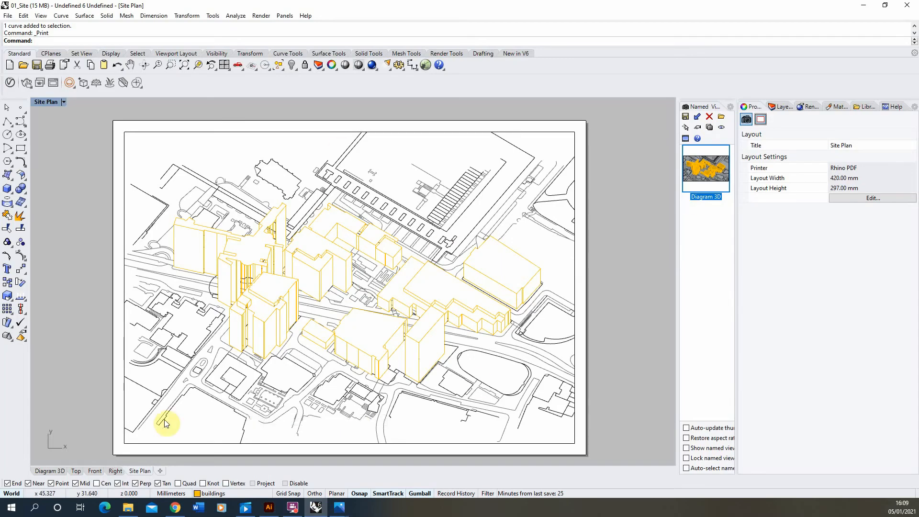
left_click(49, 471)
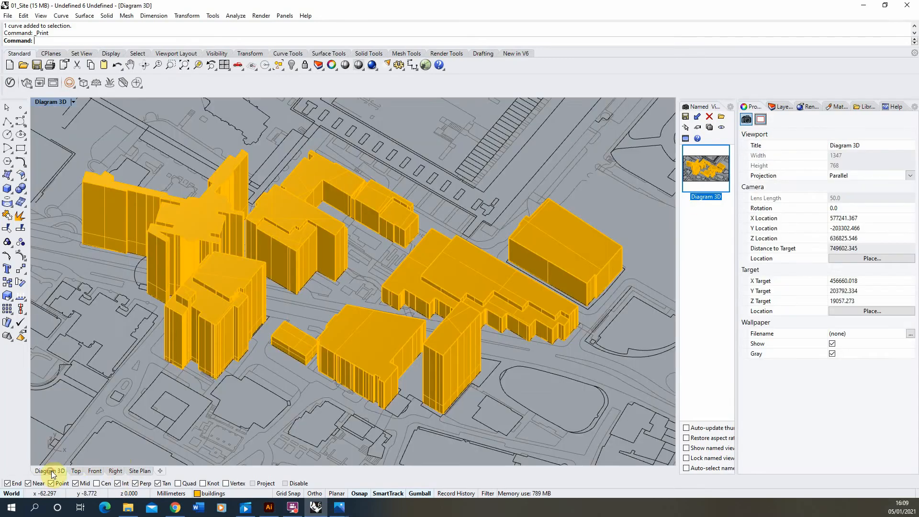
scroll(666, 145, "down", 3)
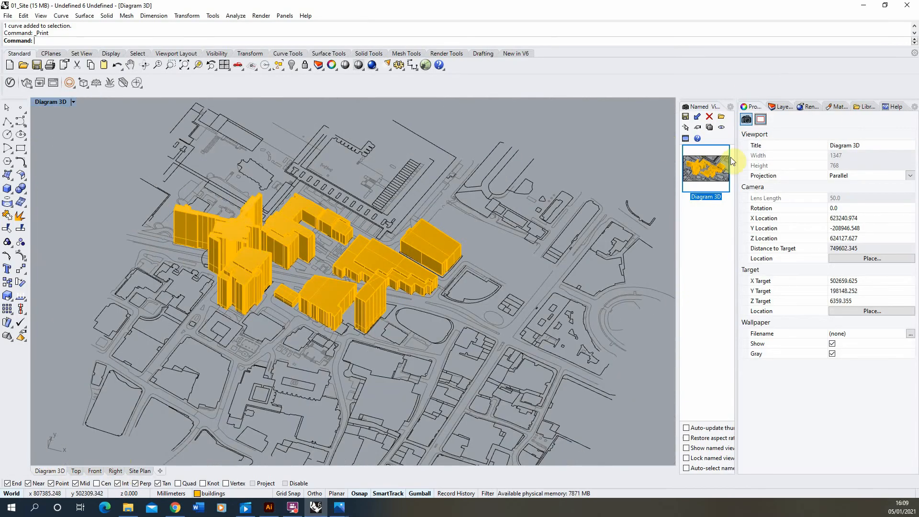
double_click(696, 171)
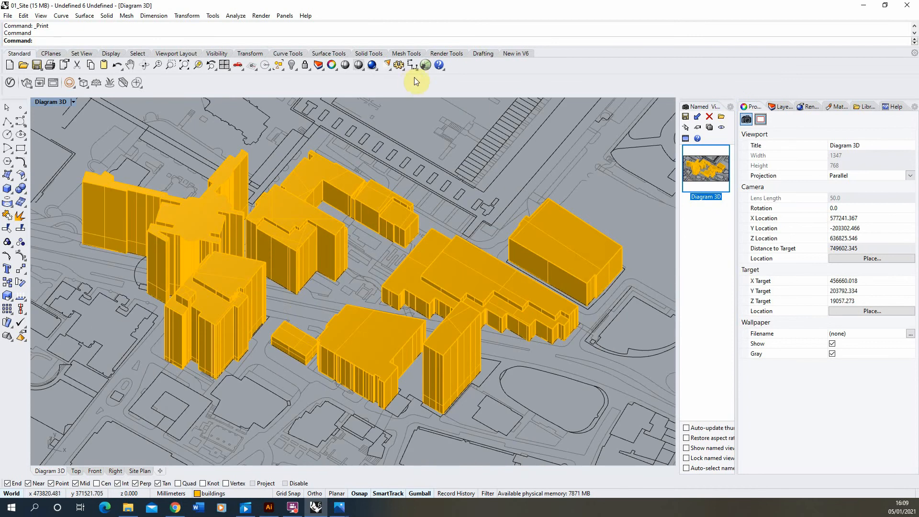
Review the document's render properties and sun settings for Rhino Render, and leave the properties without changes.
left_click(261, 16)
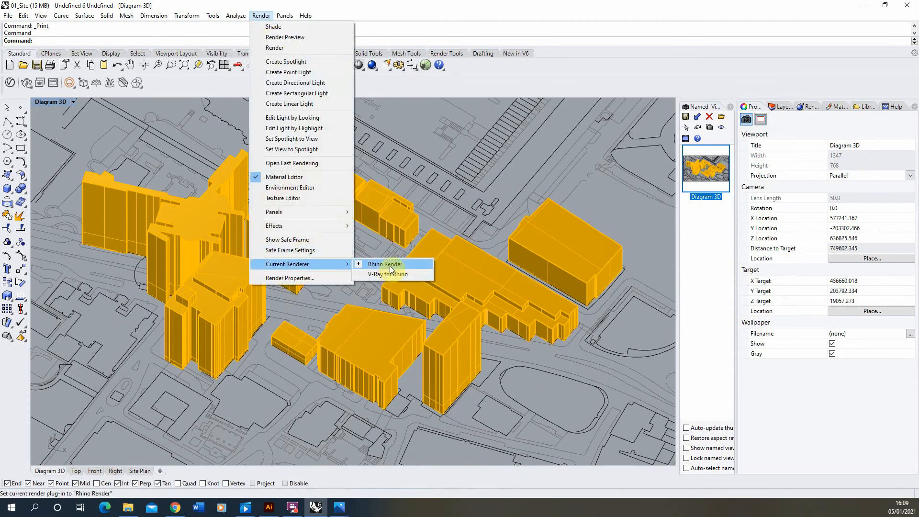
left_click(308, 281)
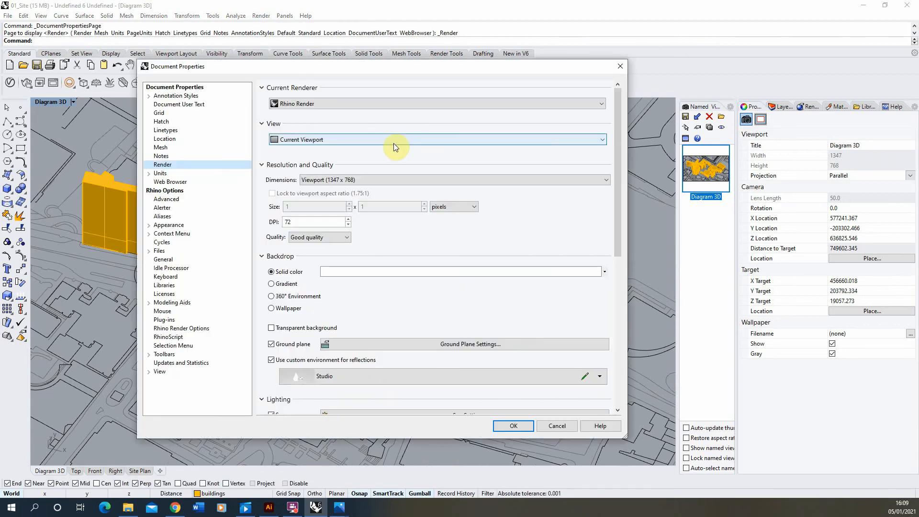
scroll(379, 287, "down", 3)
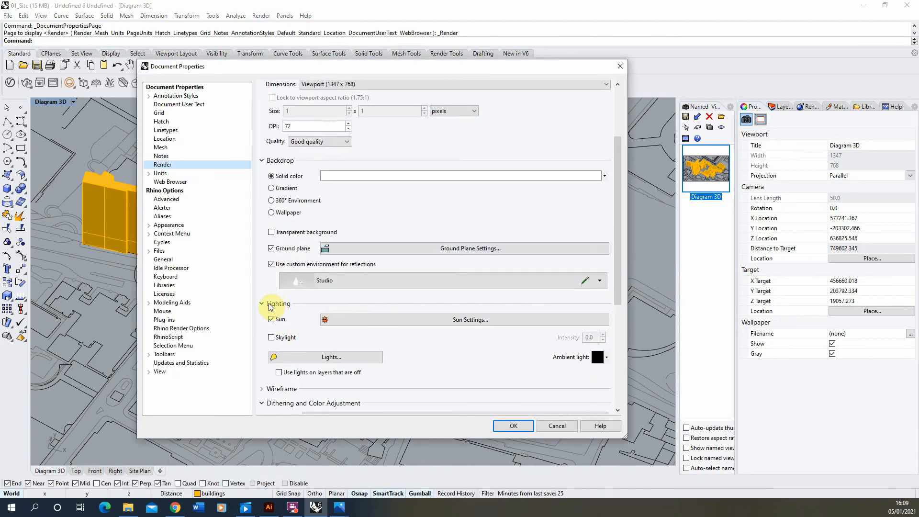
left_click(398, 322)
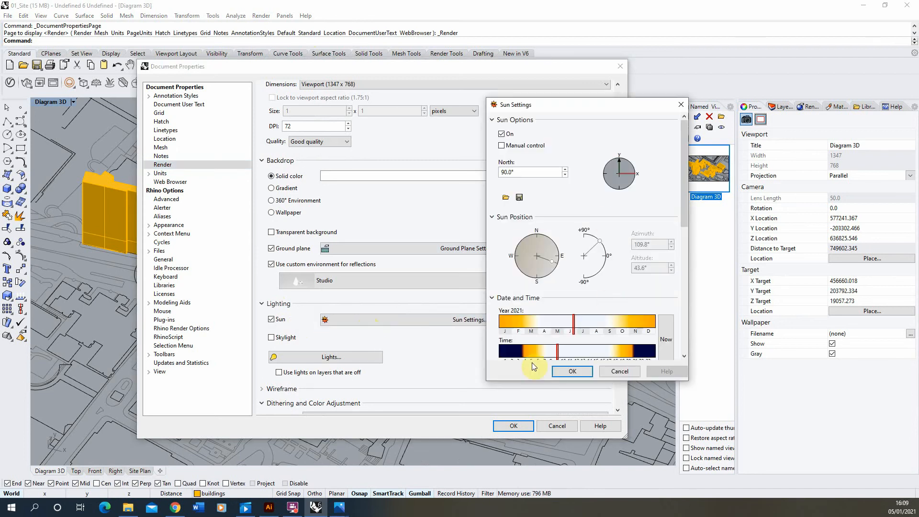
left_click(583, 374)
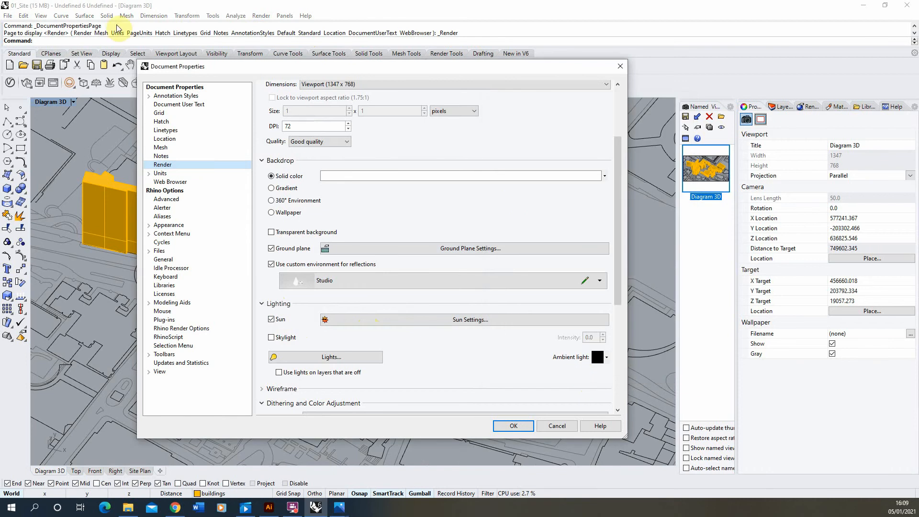
left_click(556, 426)
Run a render preview of the Diagram 3D view to check the building shadows, and close its window.
left_click(260, 15)
left_click(285, 38)
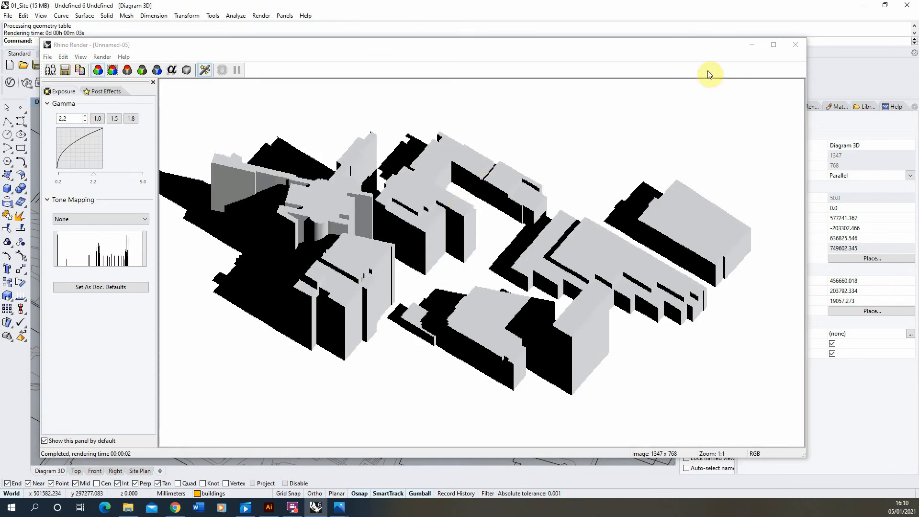
left_click(795, 45)
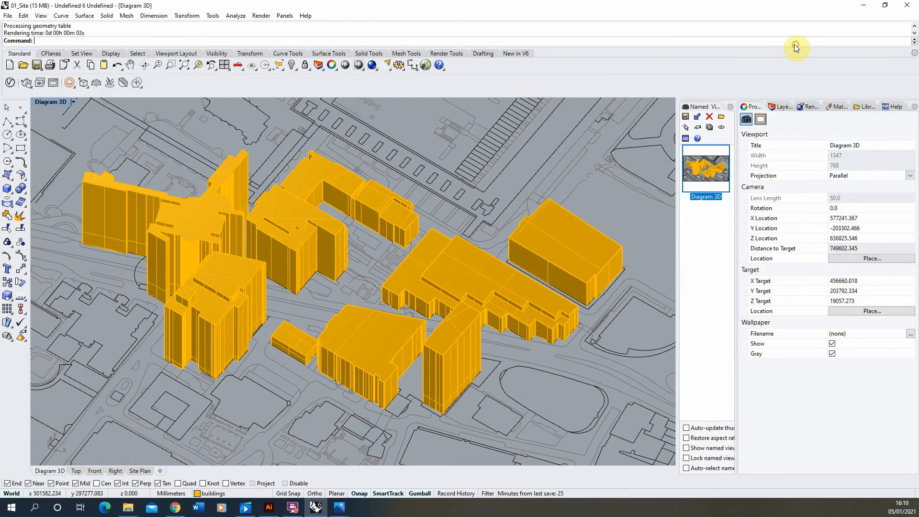
Render the Diagram 3D view and save the image as a JPEG named Shadows in the Site Plan folder.
left_click(262, 16)
left_click(283, 45)
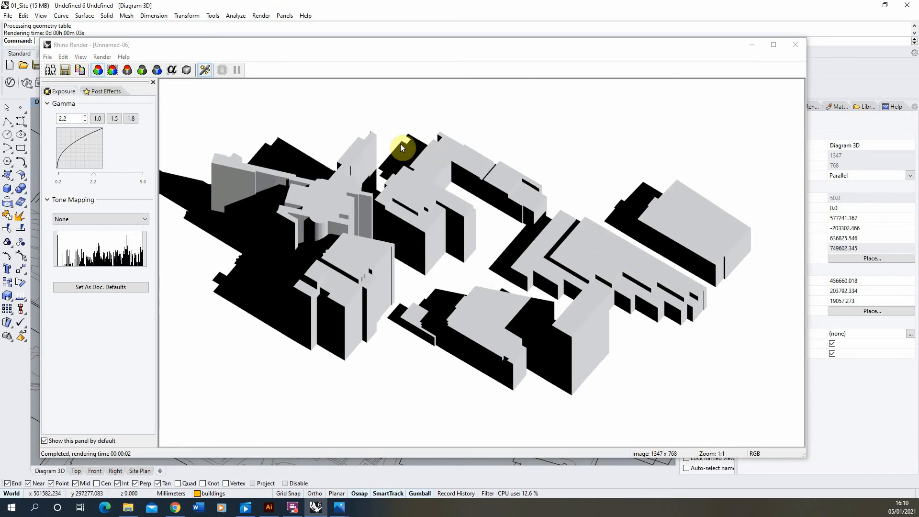
left_click(66, 68)
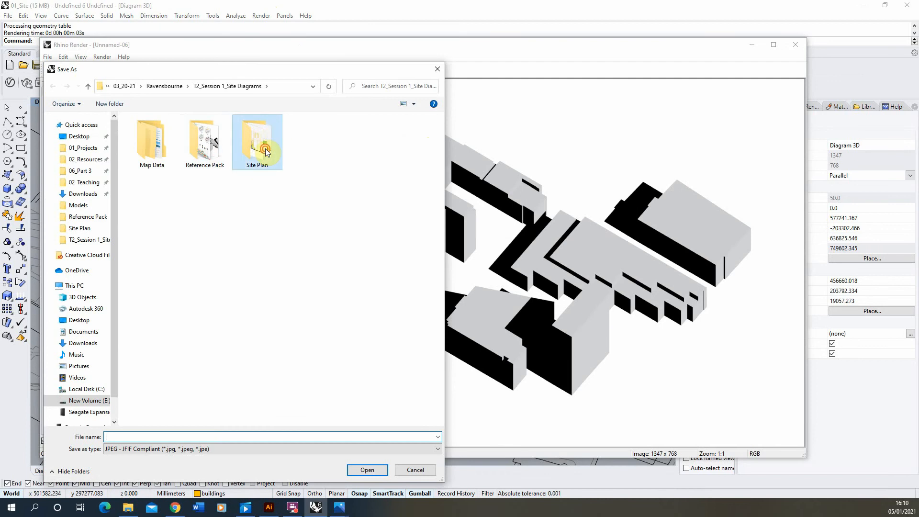
double_click(257, 143)
left_click(158, 437)
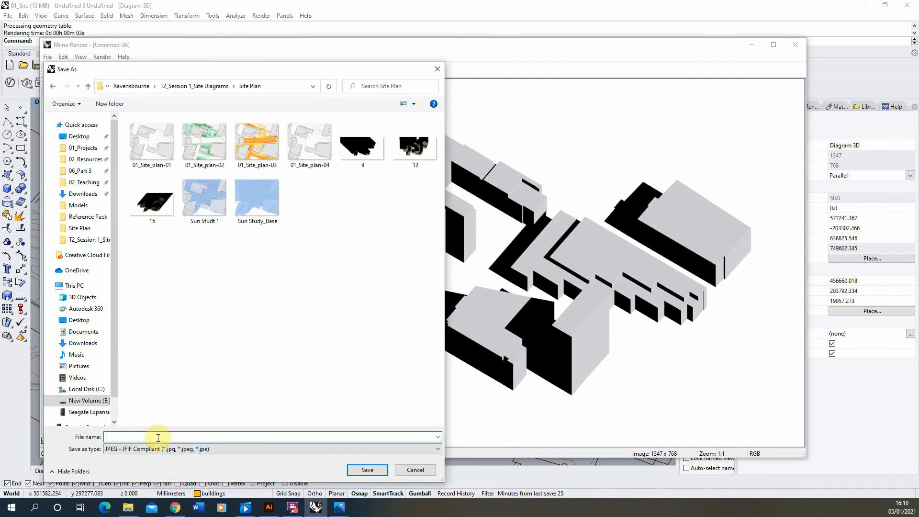
type("Shadows")
key("Return")
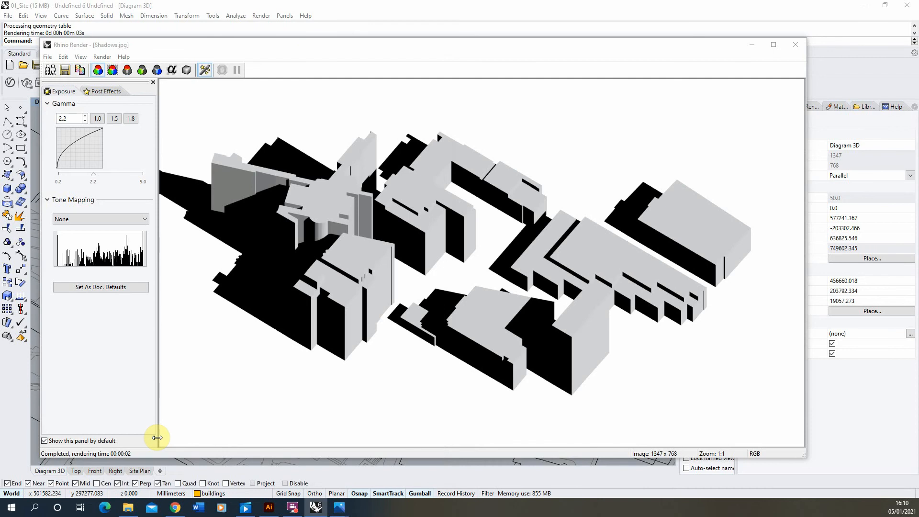
Minimise the render window and Rhino to return to Illustrator, and save the 01_Site 3d PDF.
left_click(752, 45)
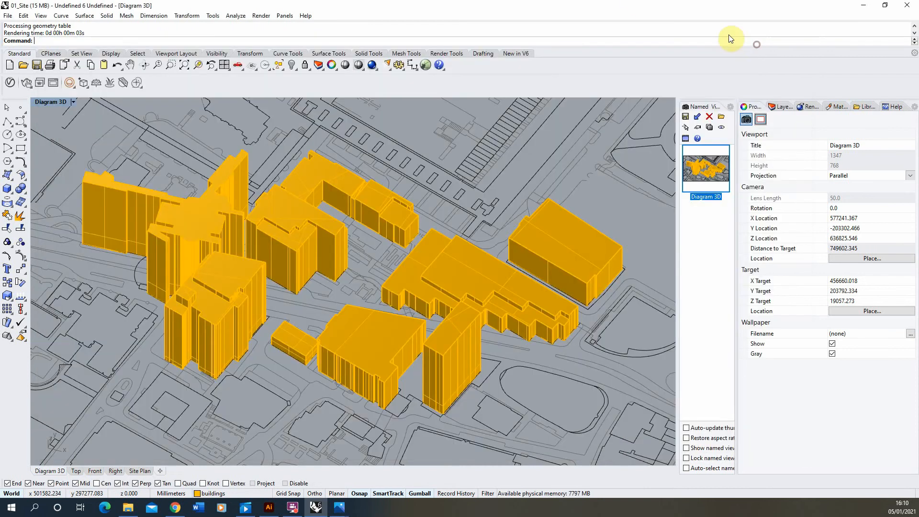
left_click(861, 6)
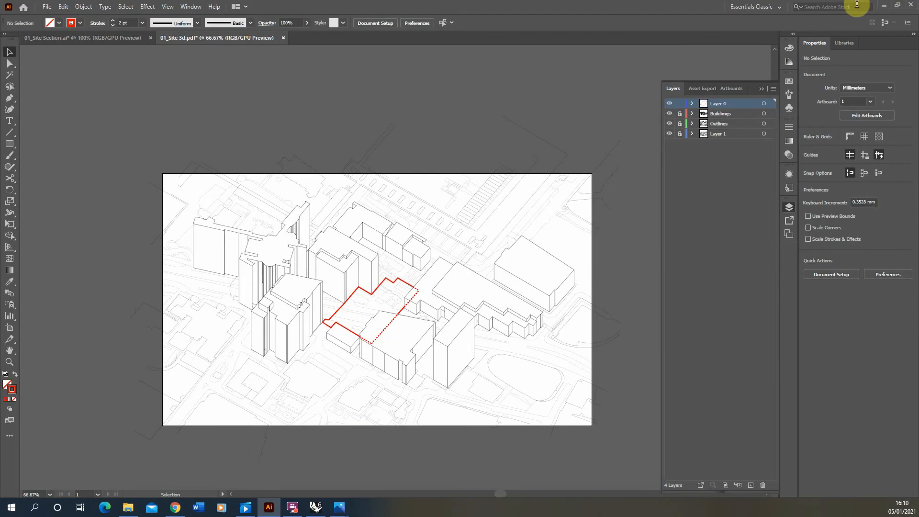
left_click(47, 6)
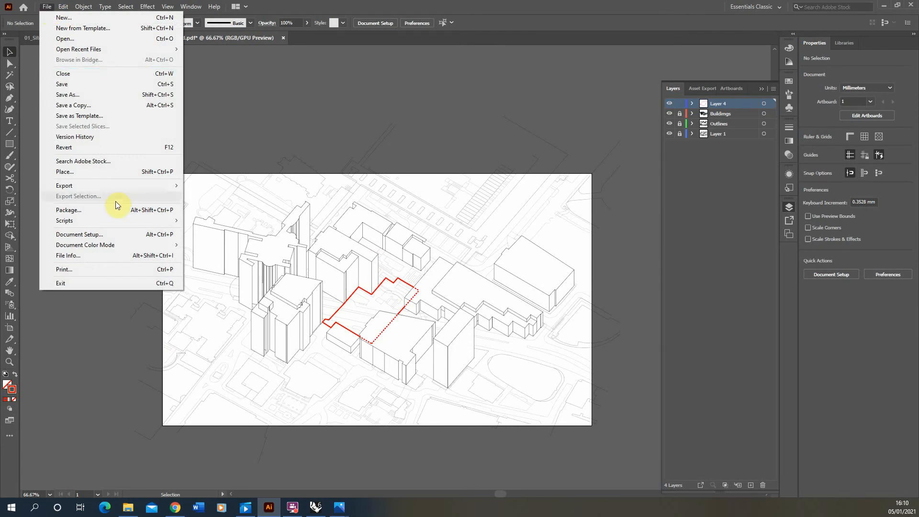
left_click(351, 98)
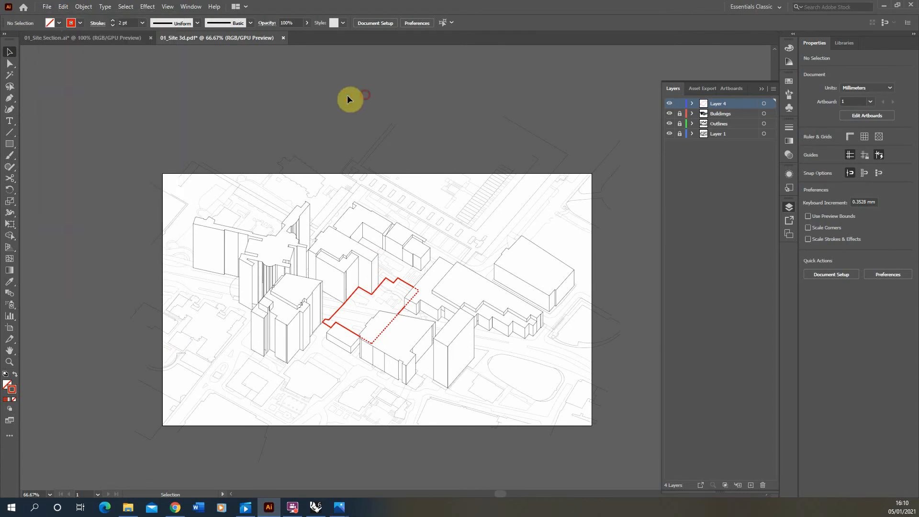
left_click(44, 7)
left_click(256, 107)
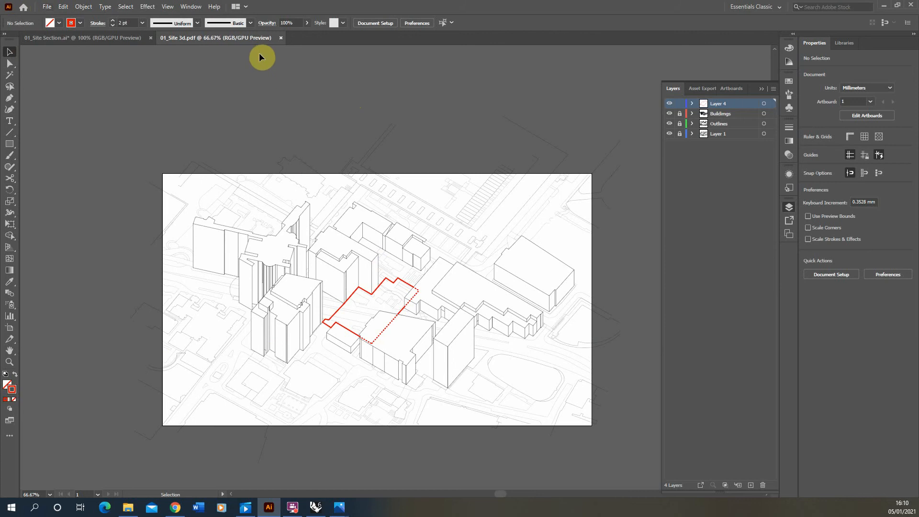
Save the drawing under the name 01_Site 3d in Adobe Illustrator (*.AI) format.
left_click(47, 7)
left_click(80, 95)
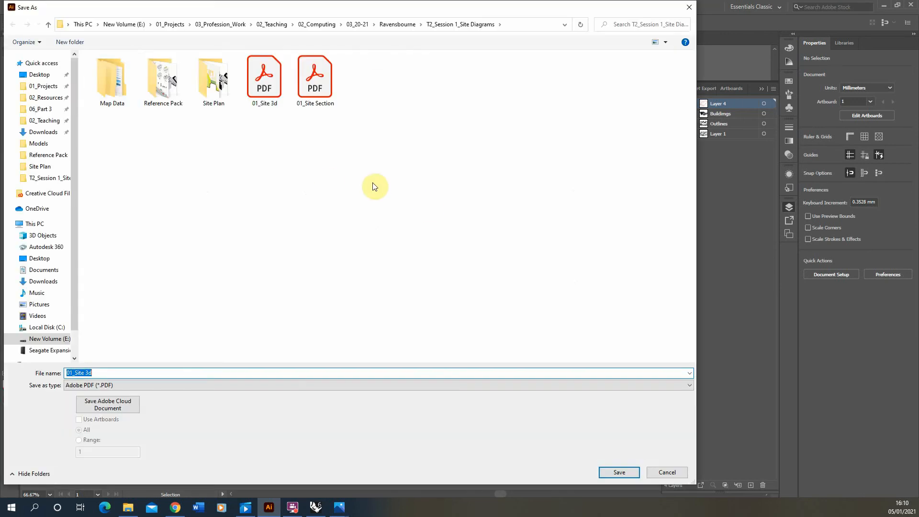
left_click(114, 385)
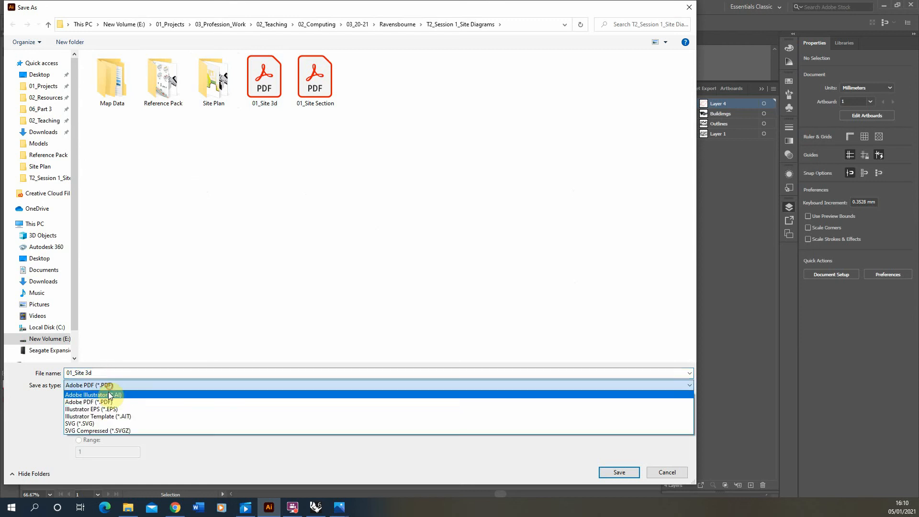
Save the 3D site drawing as an Adobe Illustrator file named 01_Site 3d in the Illustrator 2020 version.
left_click(132, 395)
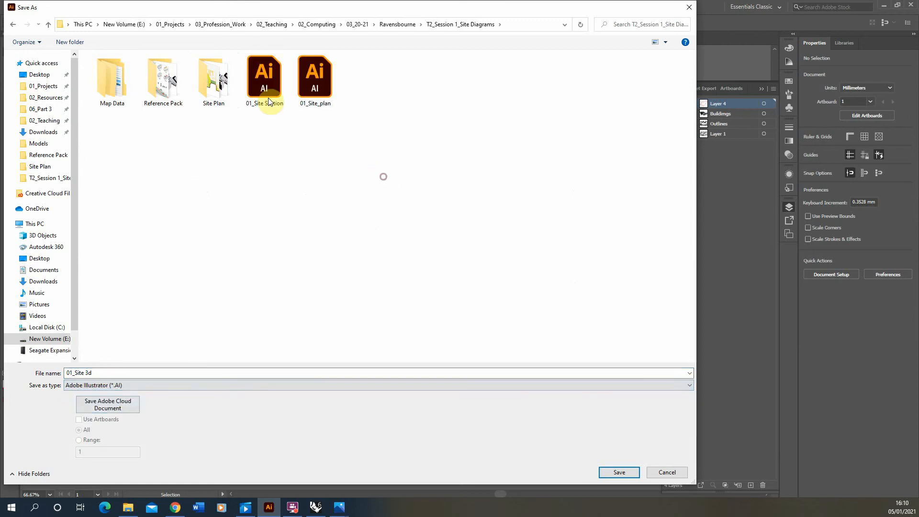
left_click(627, 474)
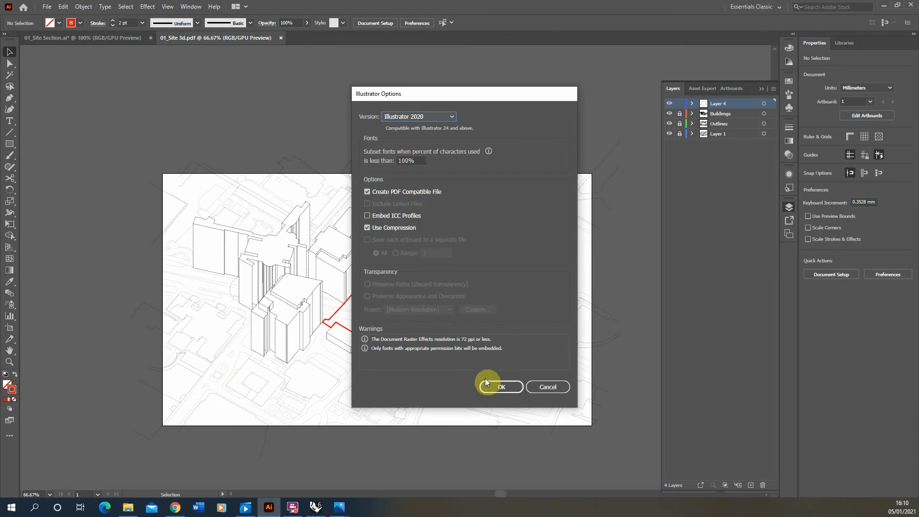
left_click(502, 387)
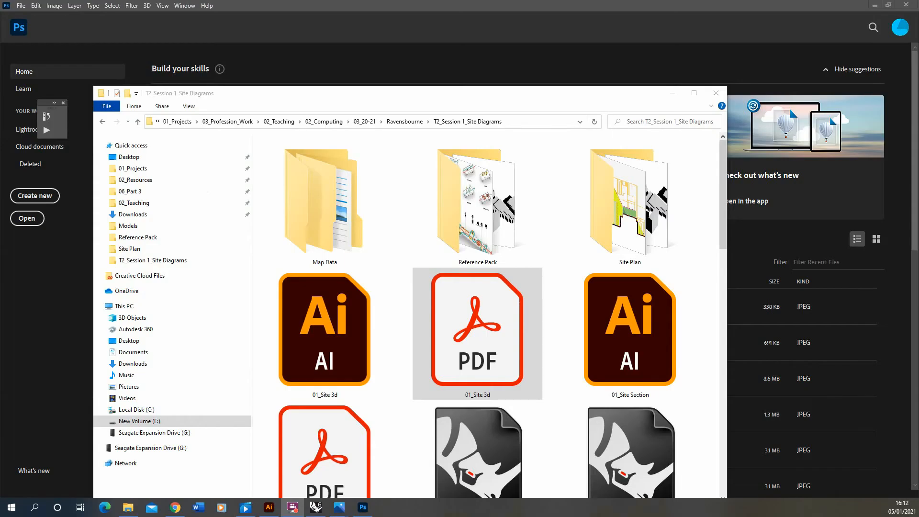
Switch to Photoshop and open the 01_Site 3d Illustrator file with the page cropped to its Media Box.
left_click_drag(328, 364, 342, 9)
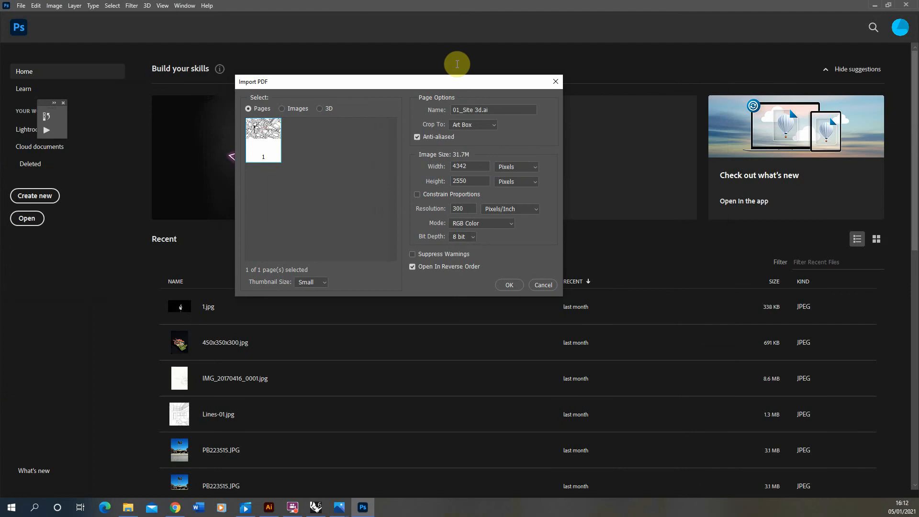
left_click_drag(367, 88, 266, 235)
left_click(380, 284)
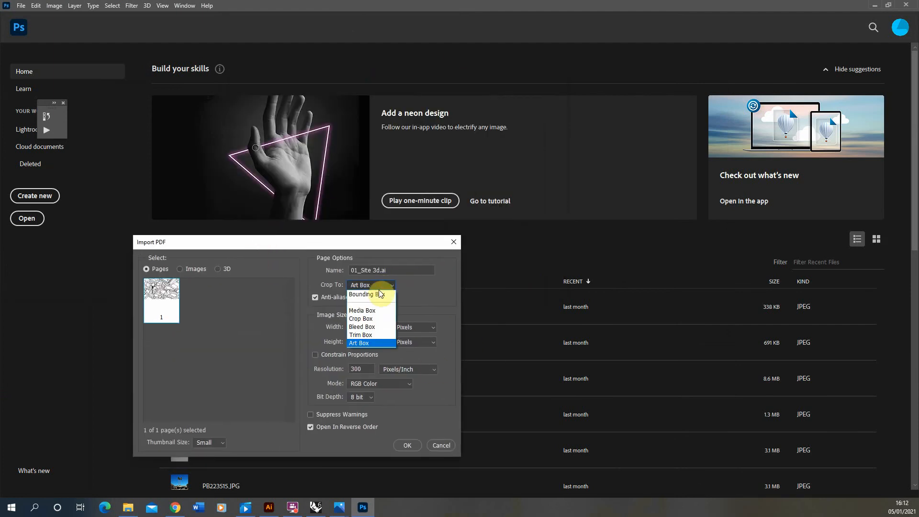
left_click(365, 310)
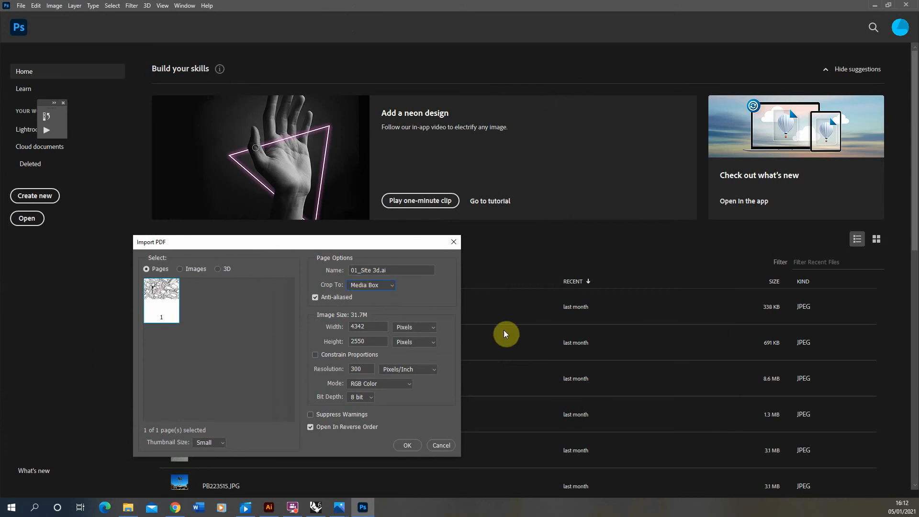
left_click(410, 445)
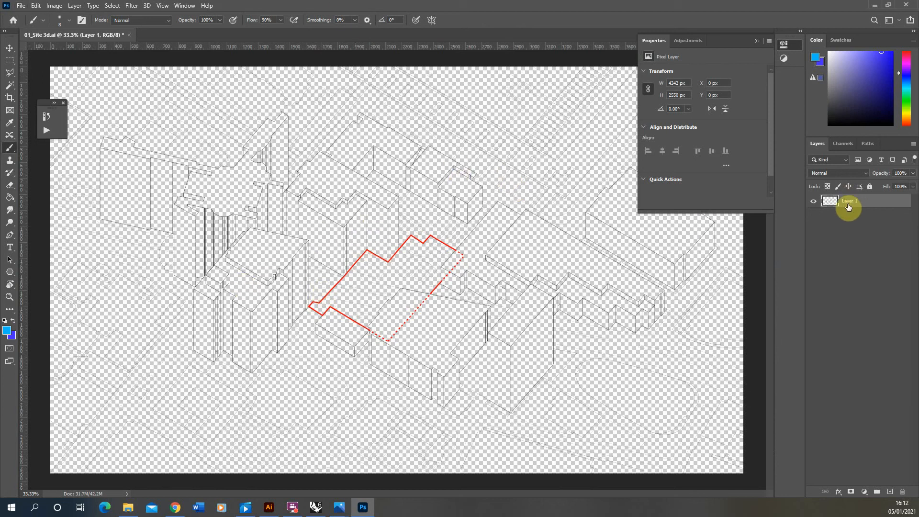
Add a new layer beneath the linework layer and fill it with white using the Paint Bucket.
left_click(888, 492)
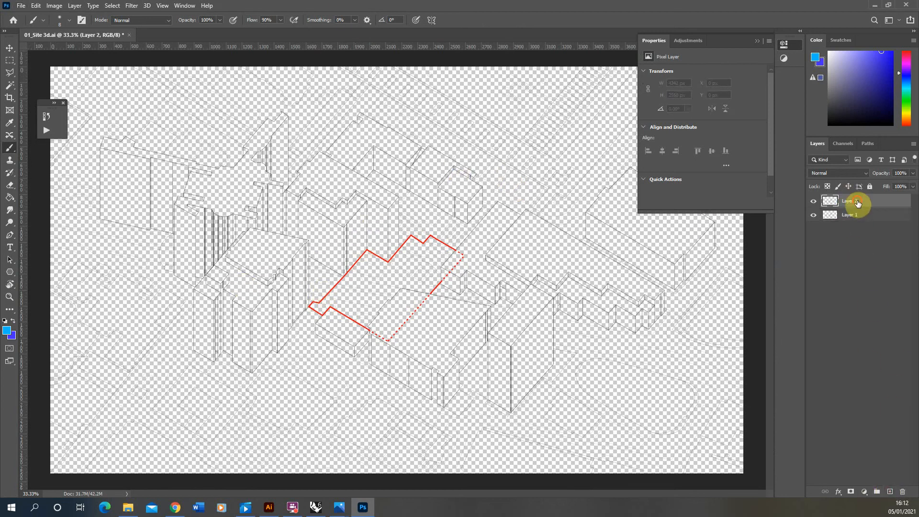
left_click_drag(861, 200, 854, 221)
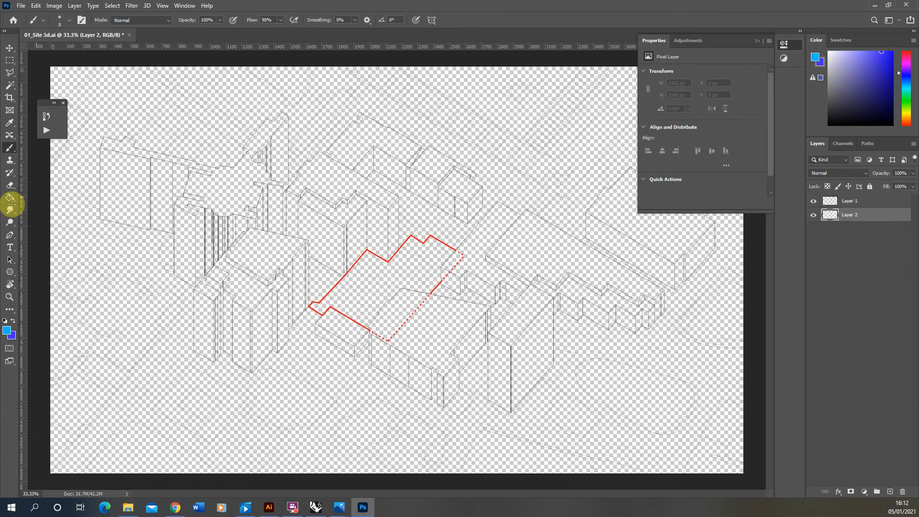
left_click(6, 329)
left_click_drag(357, 302, 357, 380)
left_click(440, 234)
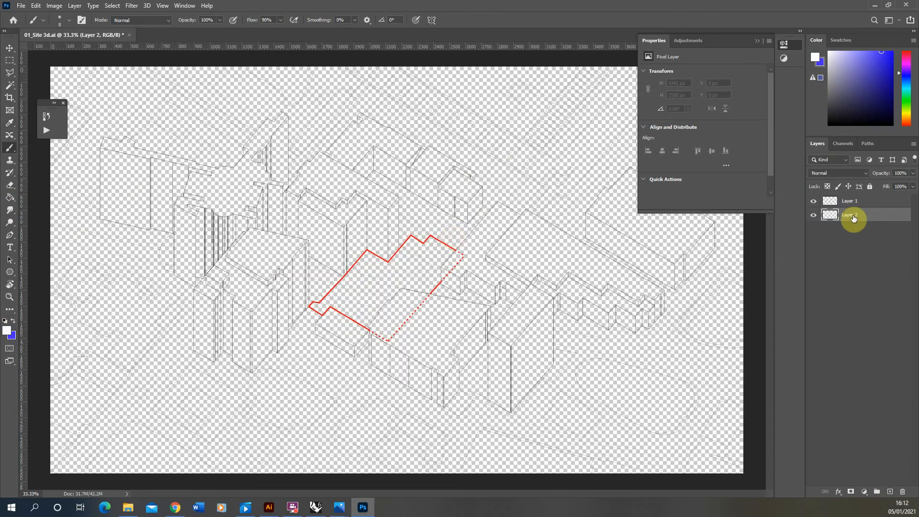
left_click(10, 197)
left_click(266, 222)
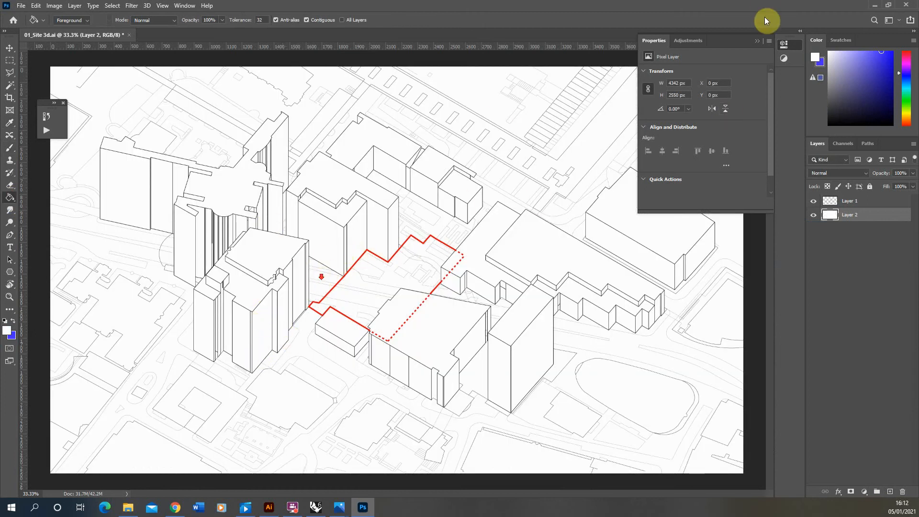
Place the Shadows image from the Site Plan folder into the document between the linework and the white background.
left_click(756, 41)
key("ctrl+0")
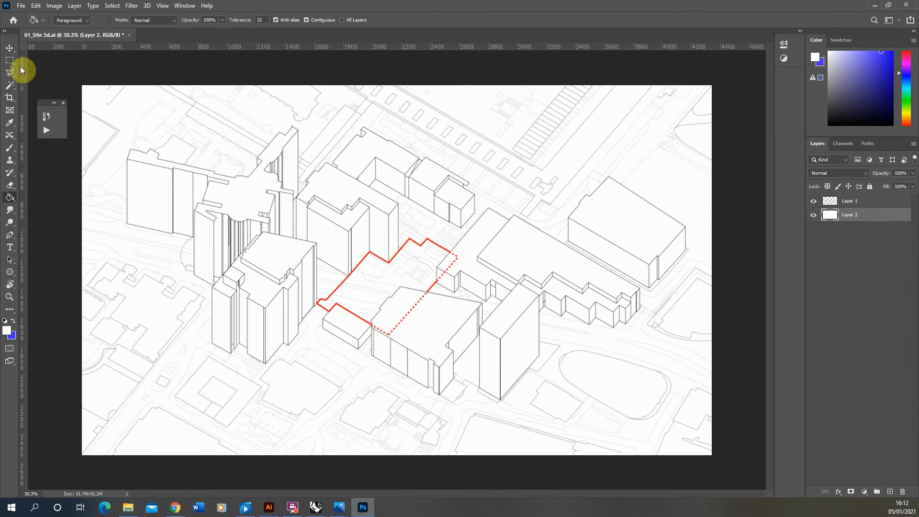
left_click(10, 60)
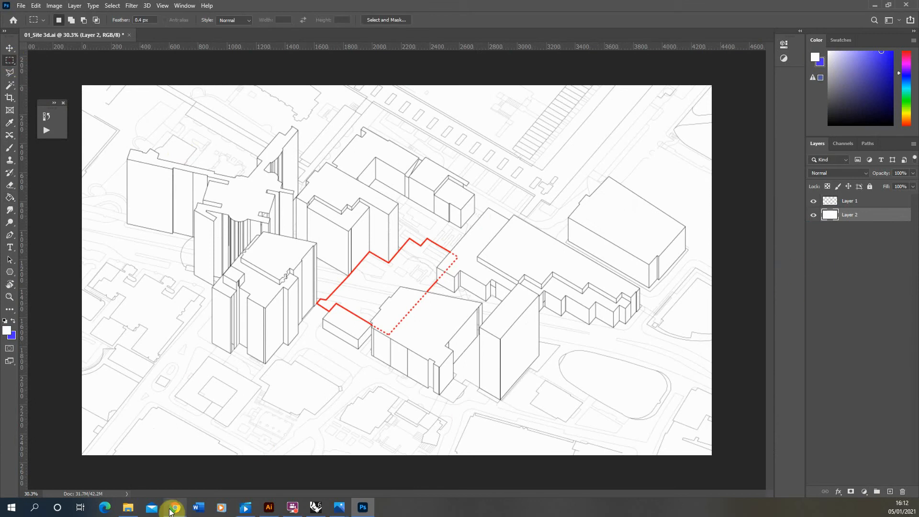
left_click(130, 507)
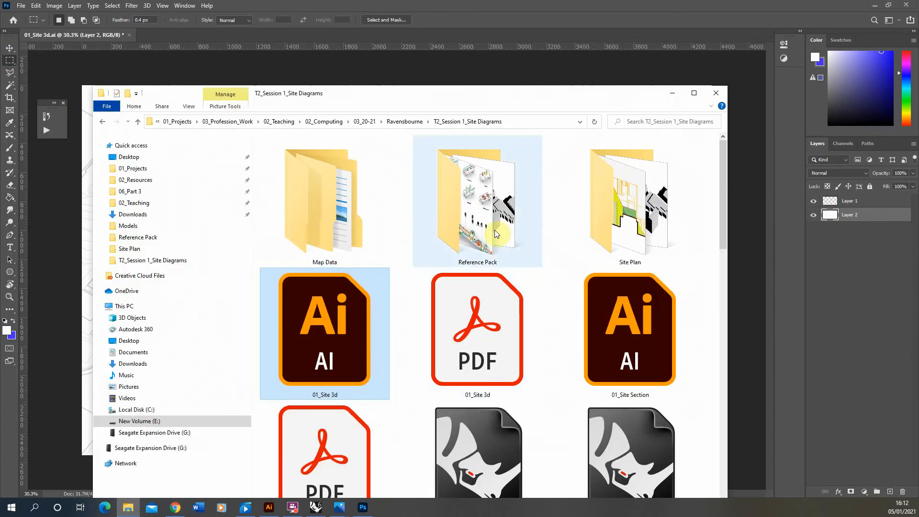
double_click(691, 208)
scroll(613, 234, "down", 10)
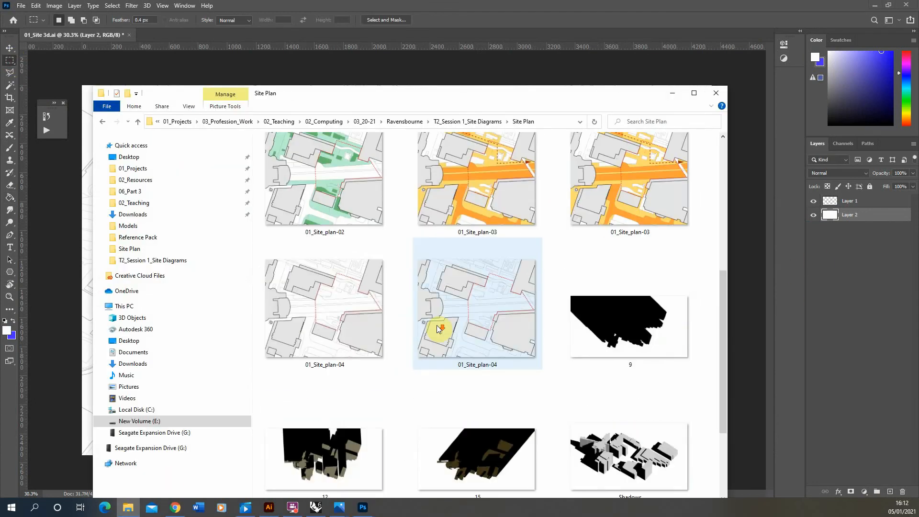
left_click(576, 347)
left_click_drag(607, 320, 454, 74)
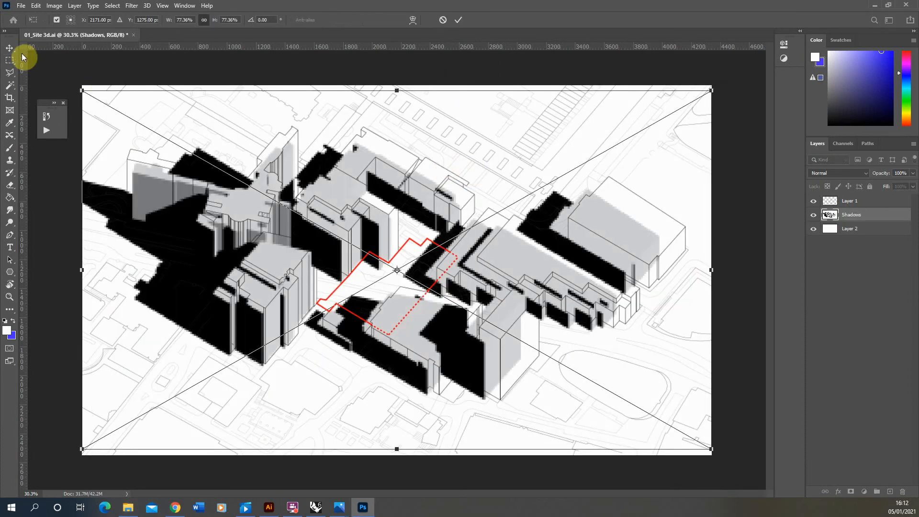
left_click(102, 82)
Move the Shadows layer up and slightly left so its leftmost tower block roughly matches the linework.
left_click(14, 50)
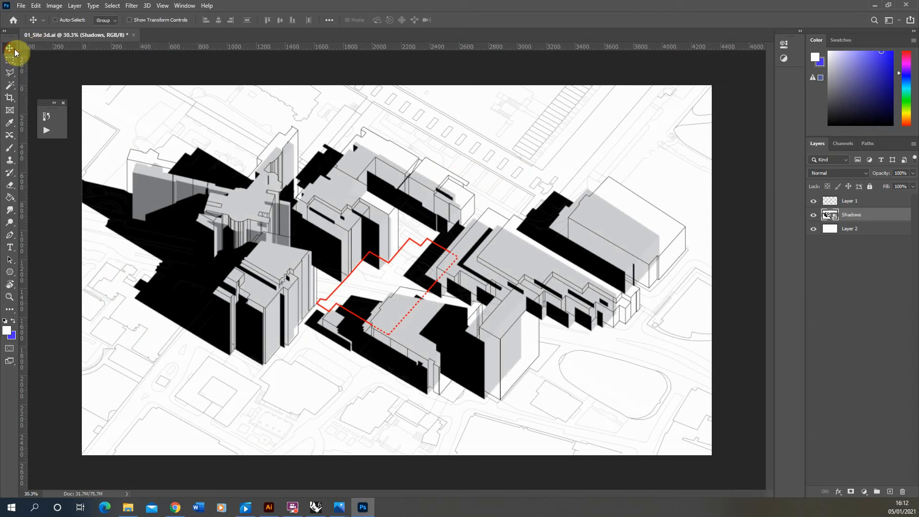
key("shift+Up")
key("shift+Up")
key("shift+Up")
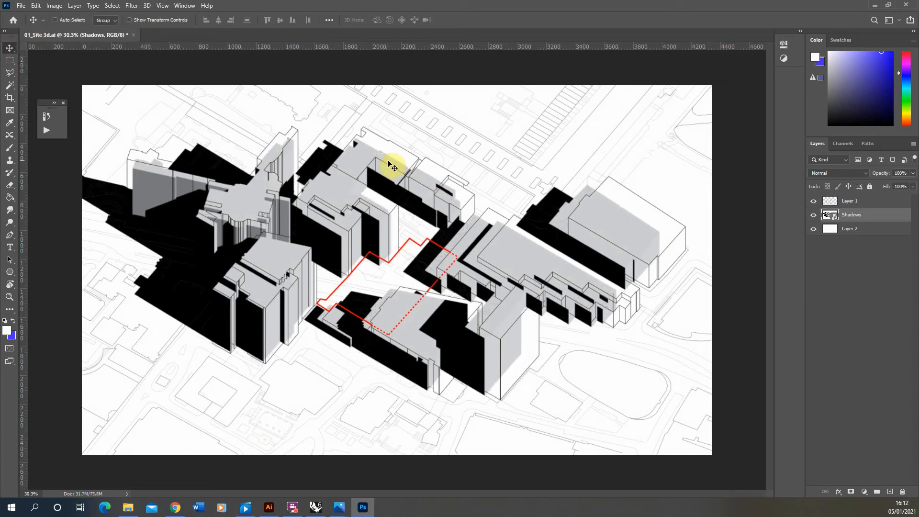
key("shift+Up")
key("shift+Up")
key("shift+Up")
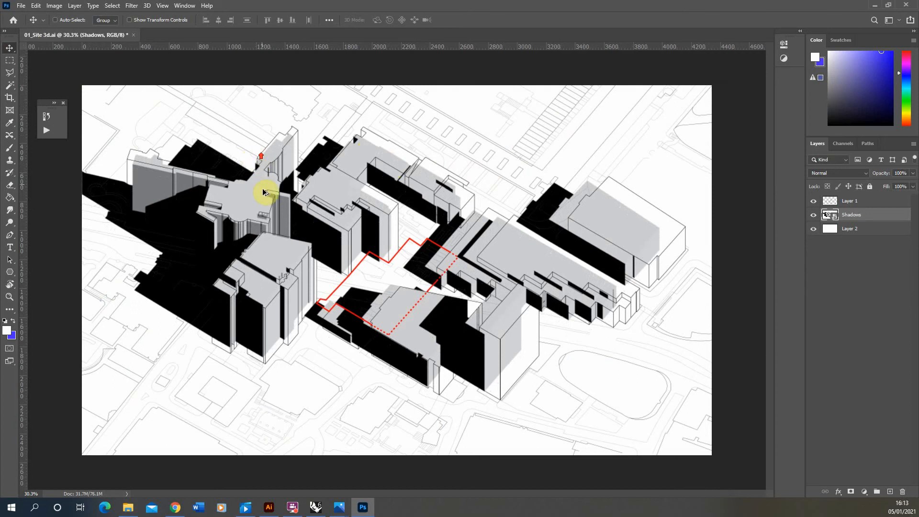
left_click_drag(264, 189, 239, 199)
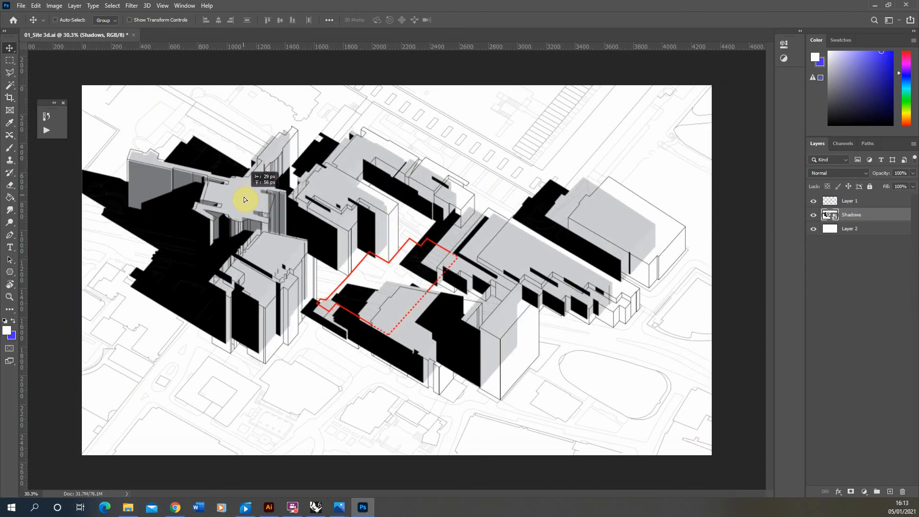
Using Free Transform, move the Shadows layer so the far-right building's right roof corner meets the matching linework corner.
scroll(216, 163, "up", 2)
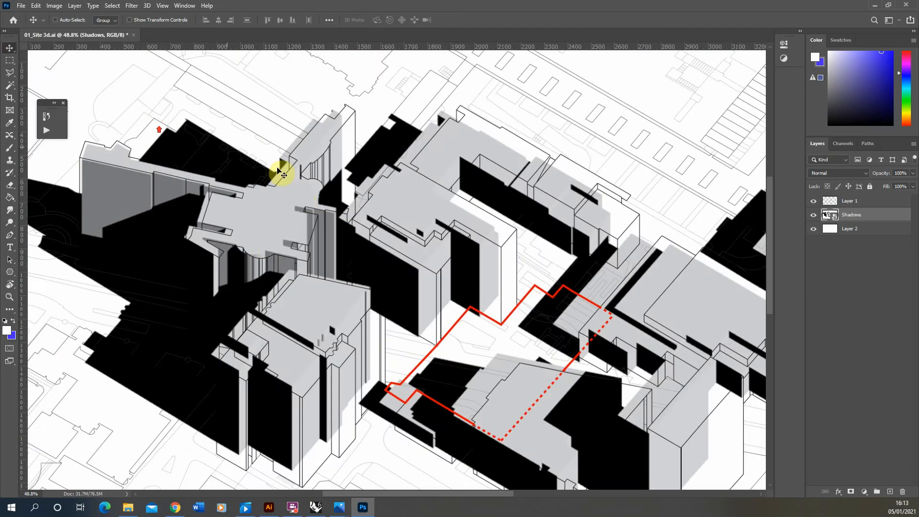
scroll(249, 241, "down", 1)
key("ctrl+t")
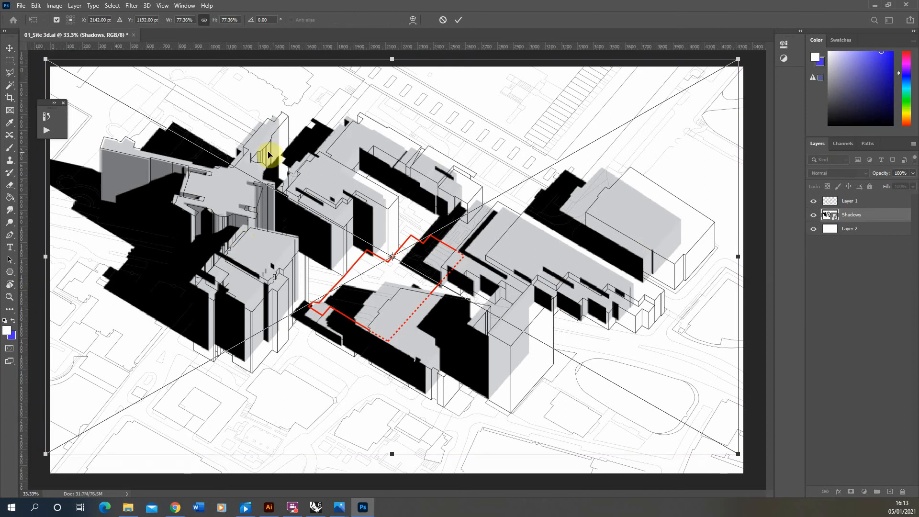
scroll(188, 123, "up", 4)
scroll(262, 232, "down", 4)
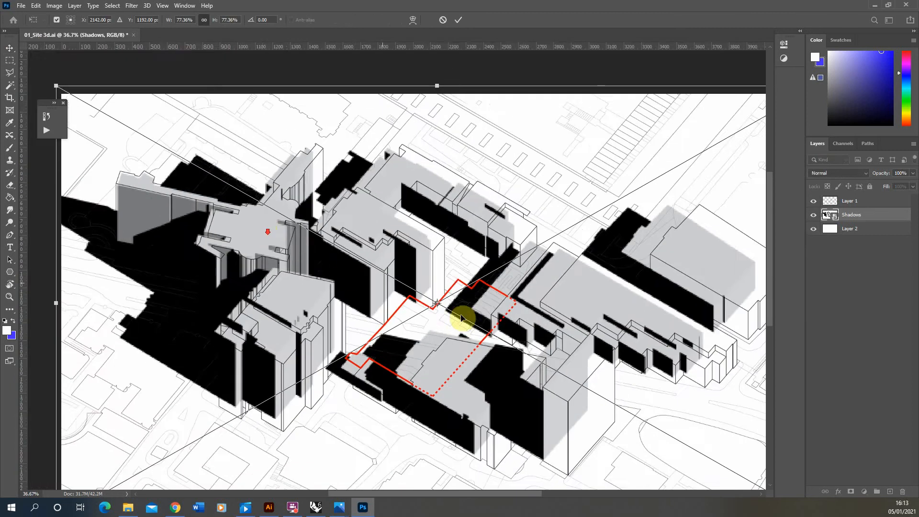
scroll(489, 360, "up", 5)
scroll(283, 275, "down", 3)
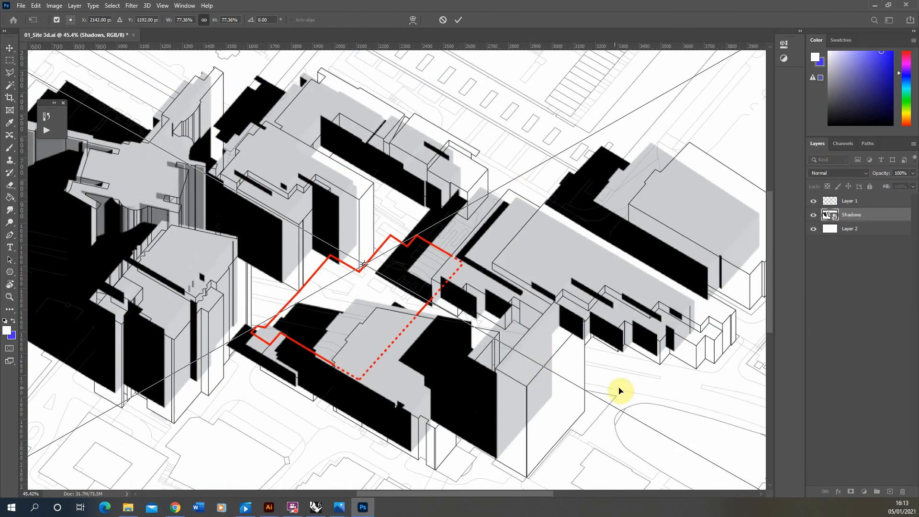
scroll(298, 213, "down", 3)
scroll(755, 211, "up", 3)
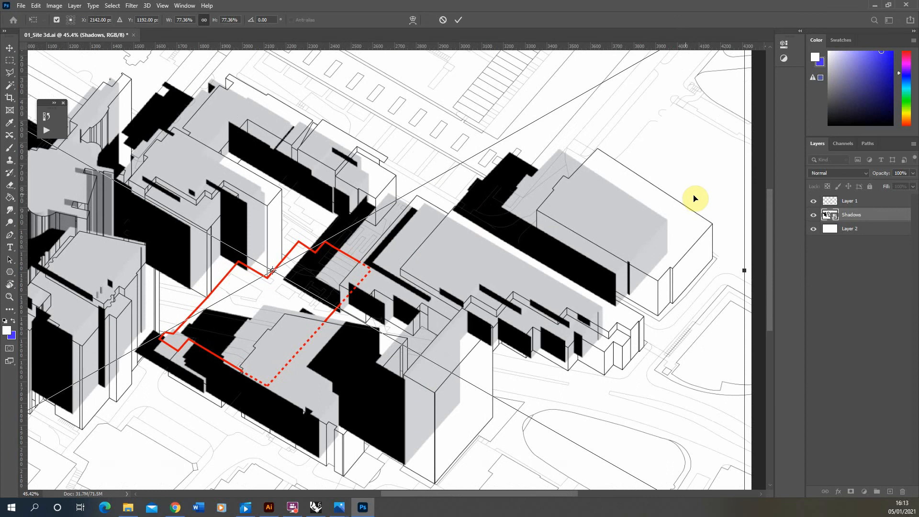
scroll(737, 240, "up", 4)
scroll(509, 196, "up", 2)
left_click_drag(508, 196, 648, 211)
scroll(683, 166, "up", 2)
scroll(683, 166, "up", 1)
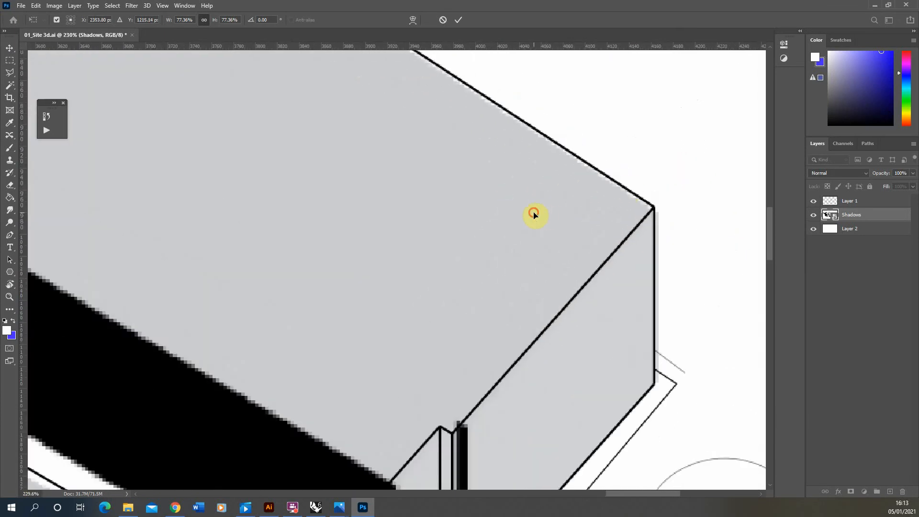
left_click_drag(534, 213, 529, 206)
scroll(654, 221, "down", 7)
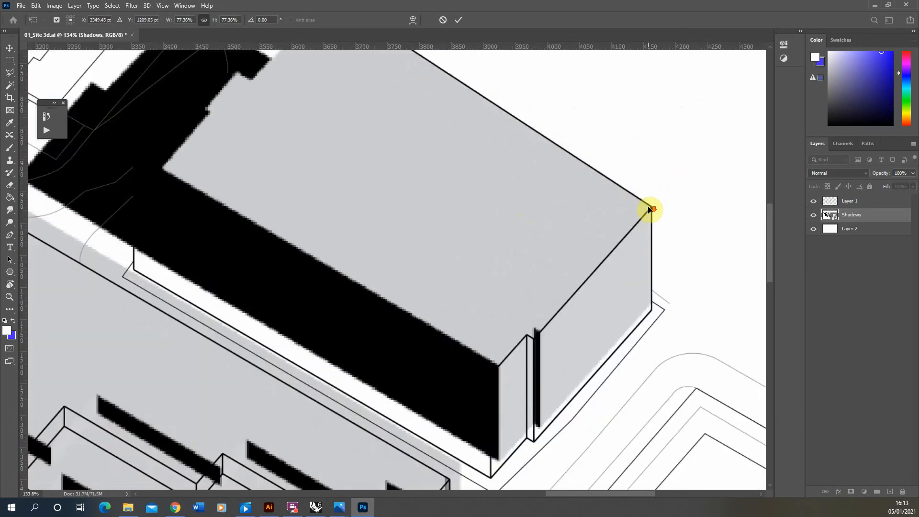
scroll(453, 263, "up", 1)
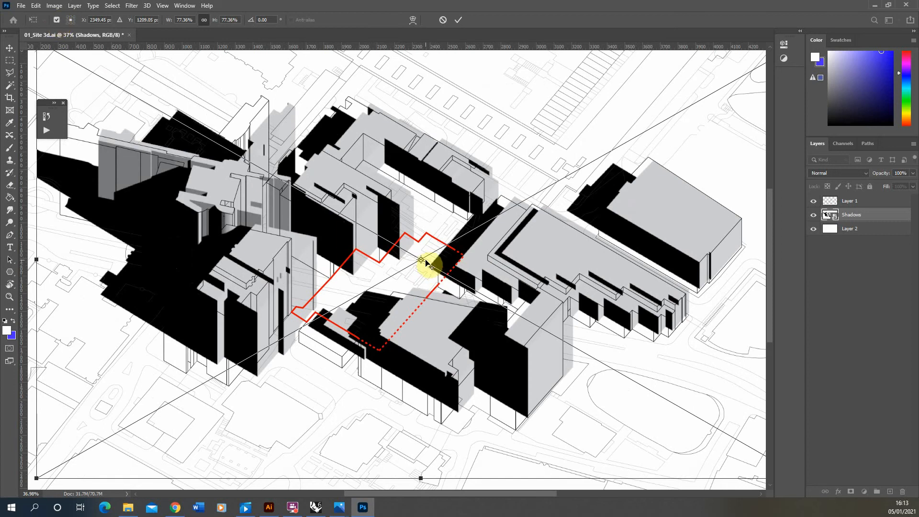
Relocate the transform reference point to the right roof corner of the far-right building.
left_click_drag(424, 262, 753, 229)
scroll(753, 222, "up", 8)
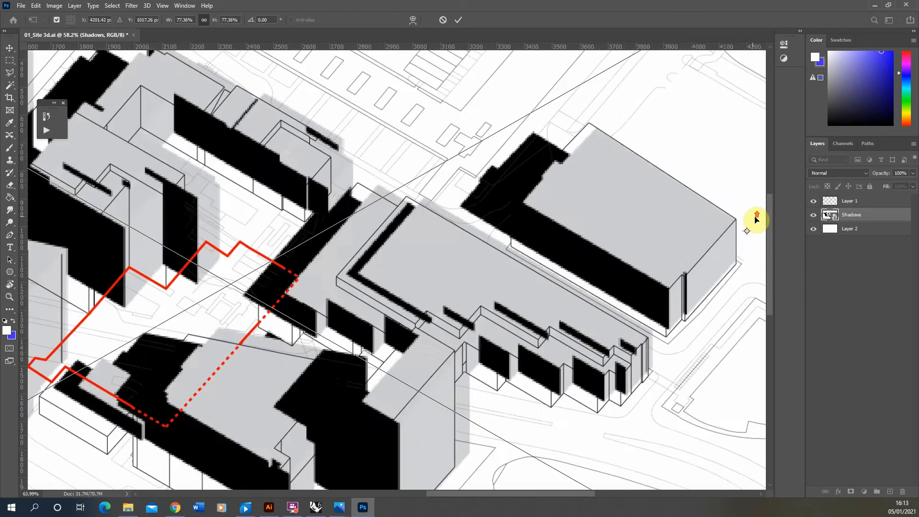
scroll(758, 222, "up", 3)
left_click_drag(707, 281, 656, 220)
scroll(663, 224, "down", 10)
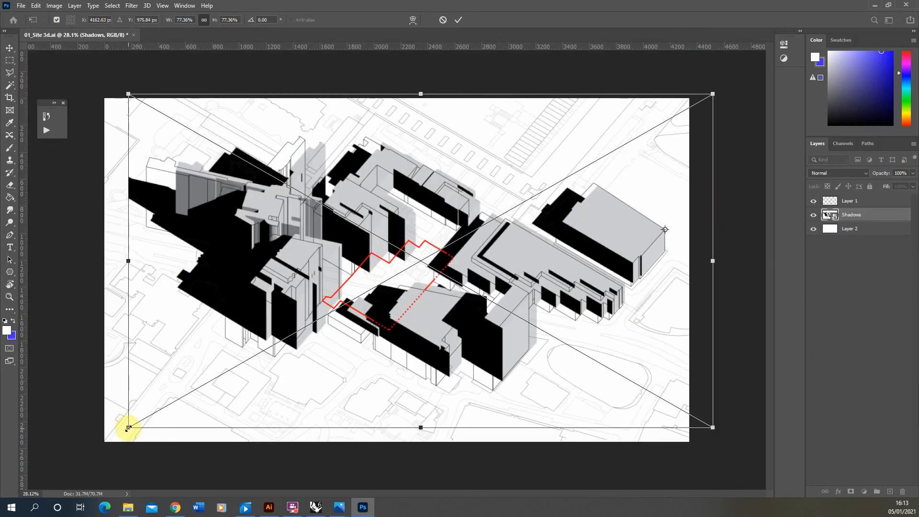
Scale the Shadows layer proportionally to 81.72% about the reference point so its buildings fit the linework, and apply the transform.
left_click_drag(128, 427, 100, 448)
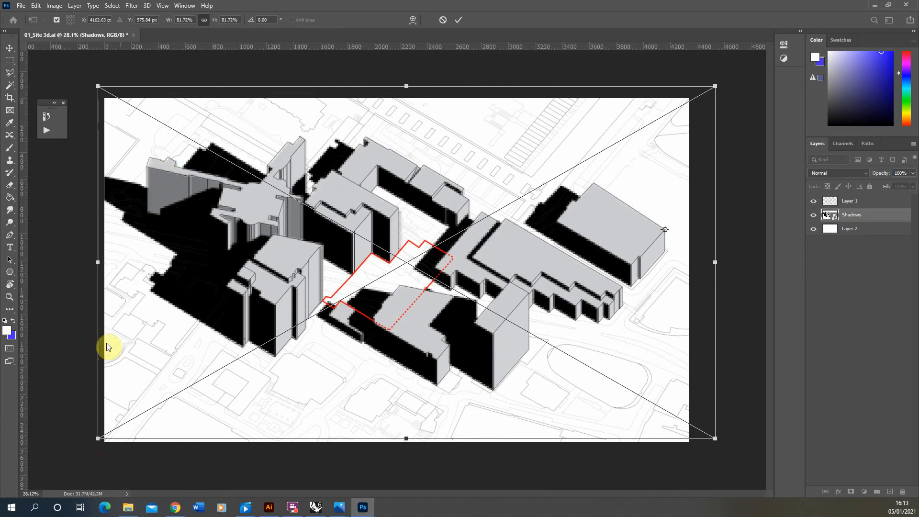
left_click(8, 61)
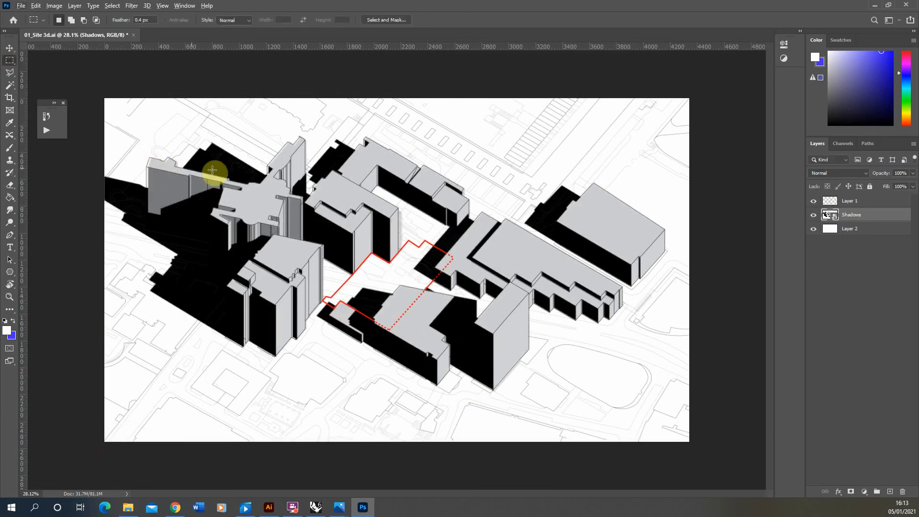
Start Free Transform on the Shadows layer and relocate its reference point exactly onto the far-right building's right roof corner.
key("ctrl+t")
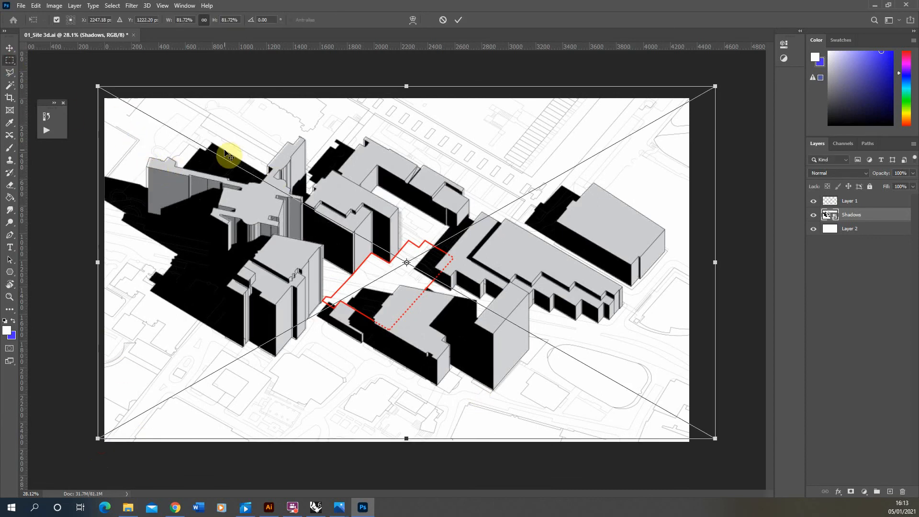
left_click_drag(407, 262, 661, 231)
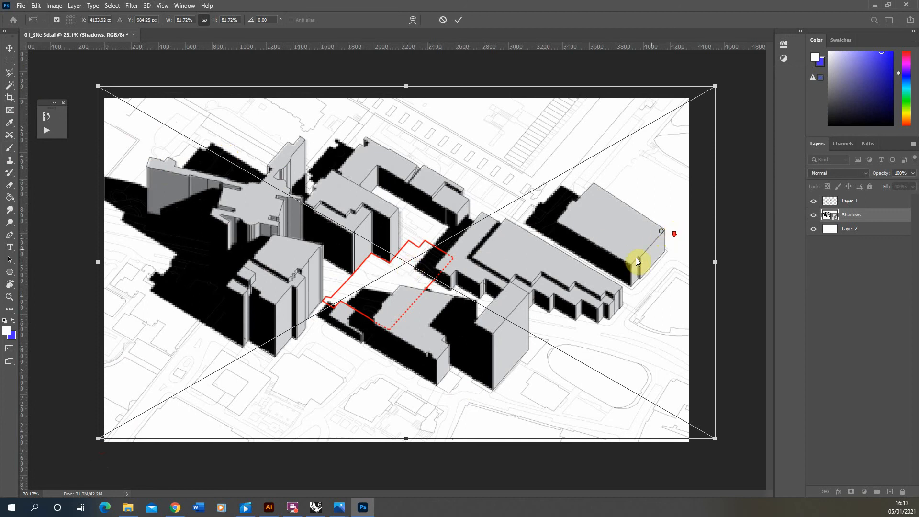
scroll(667, 236, "up", 5)
scroll(749, 219, "down", 2)
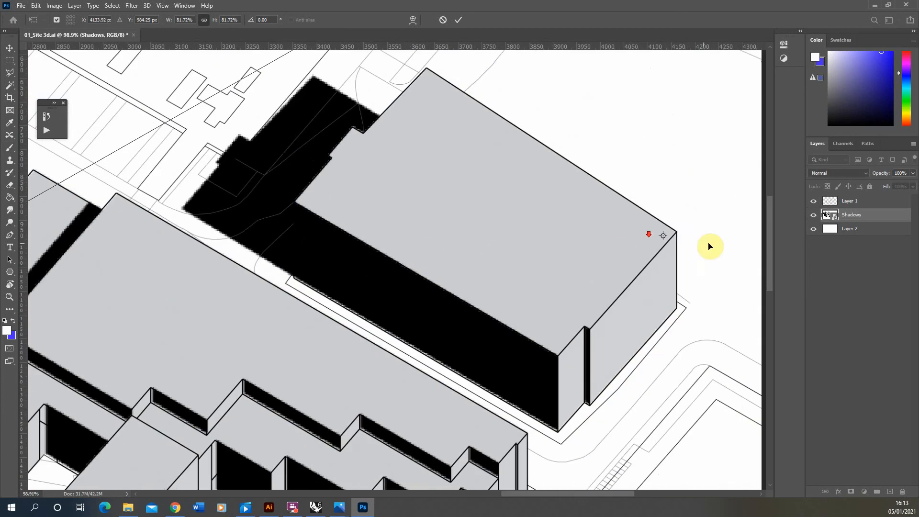
left_click_drag(665, 239, 677, 235)
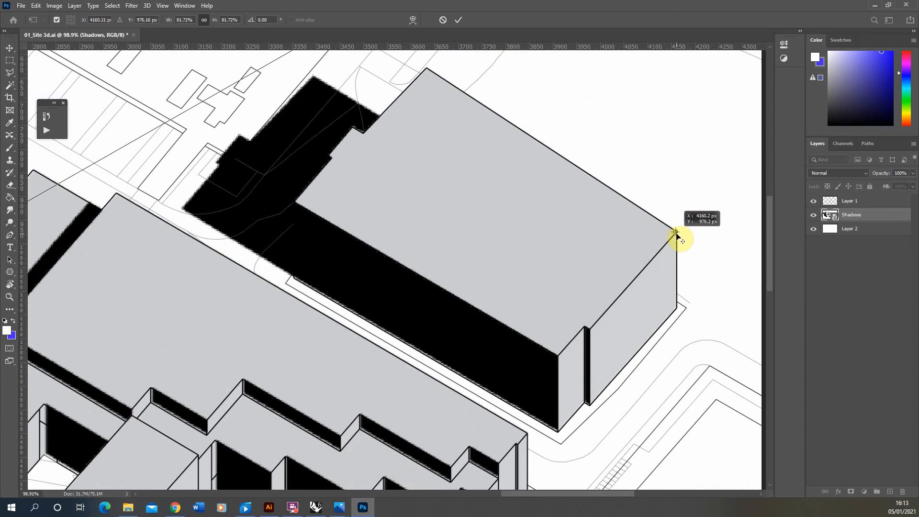
scroll(693, 244, "down", 4)
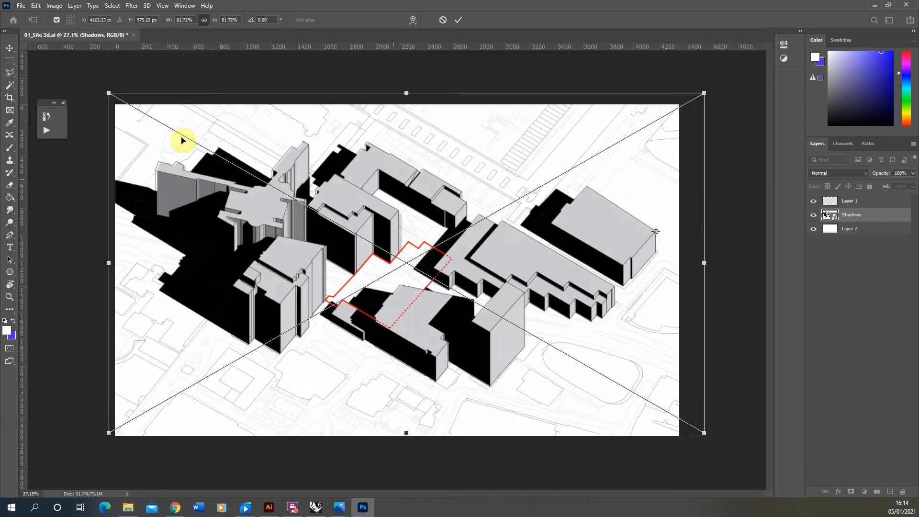
Scale the Shadows layer proportionally to 81.97% about the reference point so the leftmost tower meets its linework, and apply the transform.
scroll(74, 78, "up", 3)
scroll(466, 306, "down", 1)
scroll(56, 66, "up", 3)
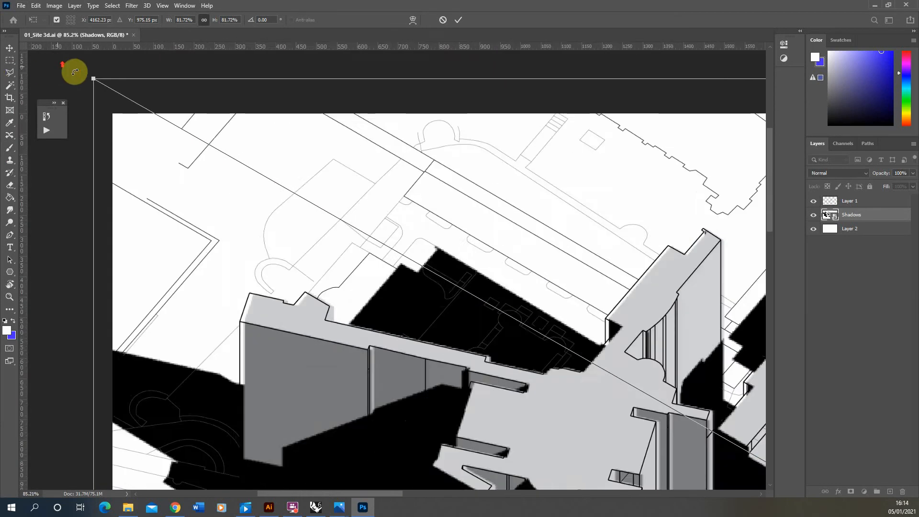
left_click_drag(94, 78, 87, 73)
scroll(154, 183, "down", 2)
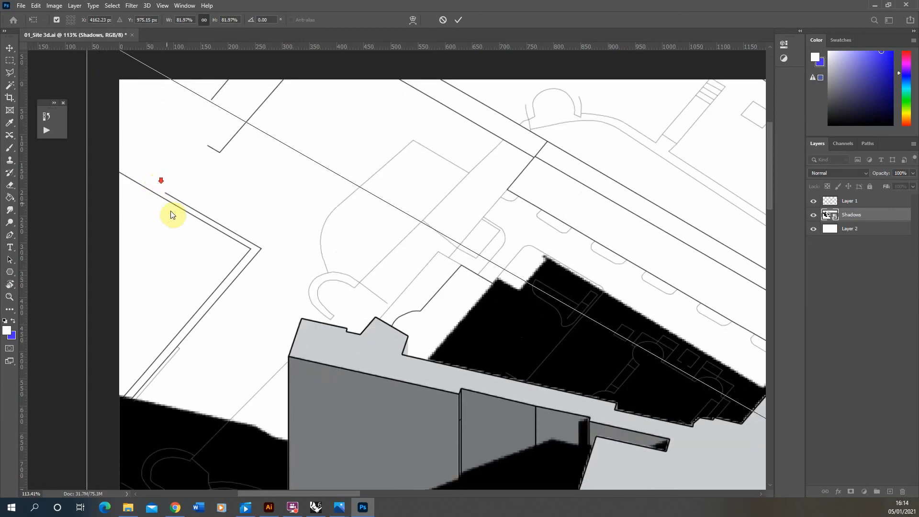
left_click(12, 62)
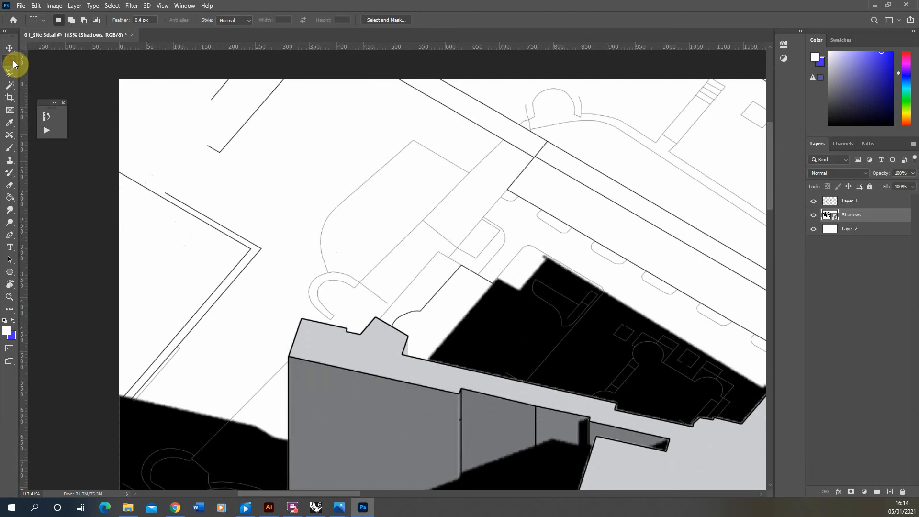
Add a Hue/Saturation adjustment layer clipped to the Shadows layer and enable Colorize.
scroll(182, 218, "down", 6)
scroll(555, 297, "up", 3)
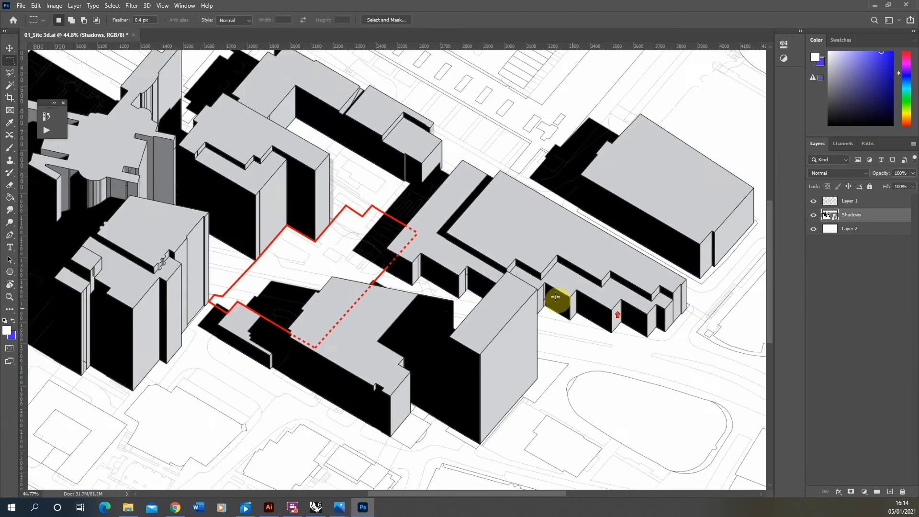
scroll(555, 297, "up", 1)
scroll(475, 277, "down", 4)
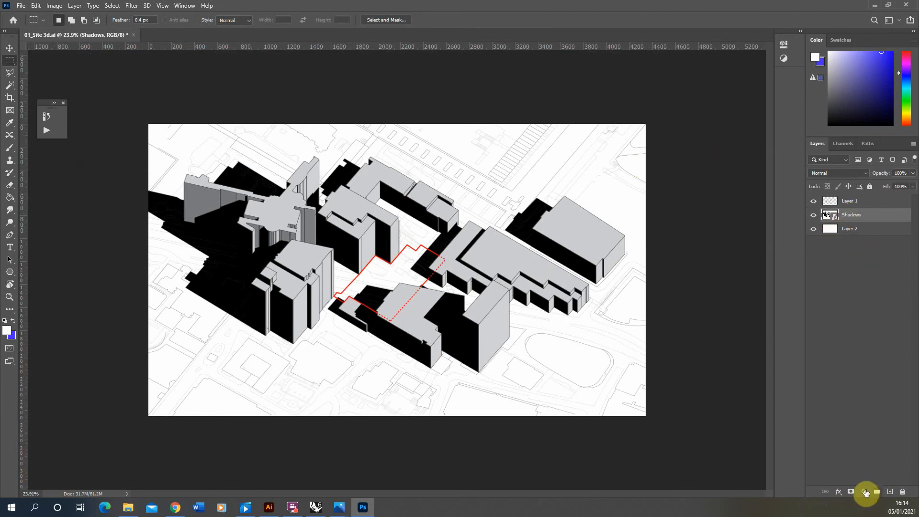
left_click(865, 492)
left_click(868, 397)
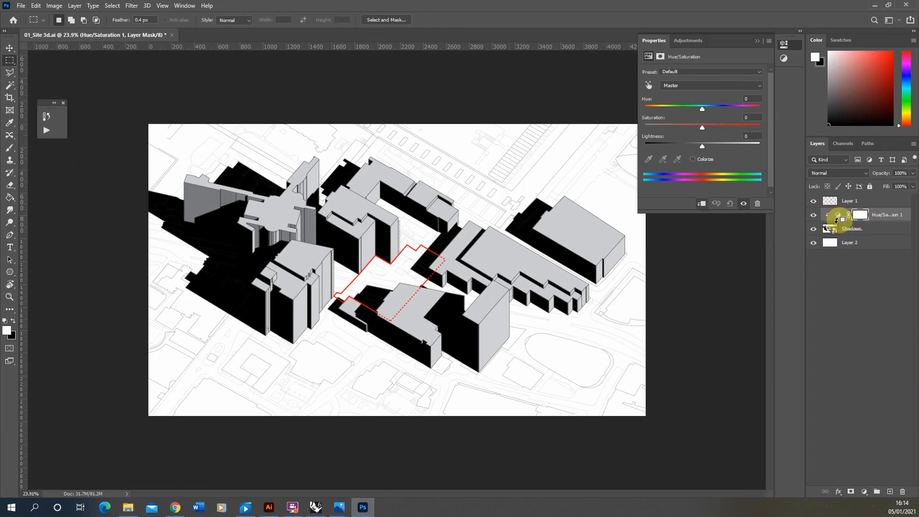
left_click(693, 159)
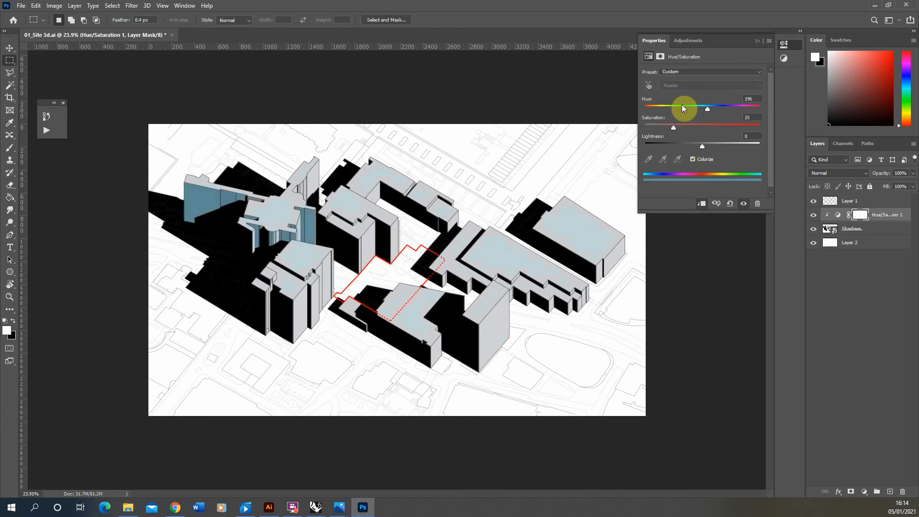
Set the adjustment's hue to 219, saturation to 51 and lightness to +38 to tint the shadows blue, and collapse its settings.
left_click_drag(708, 108, 714, 110)
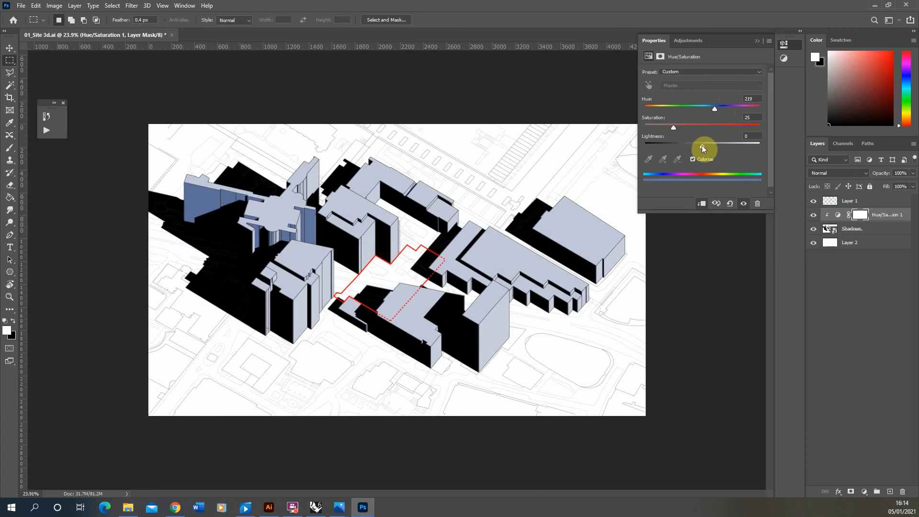
left_click_drag(702, 147, 723, 149)
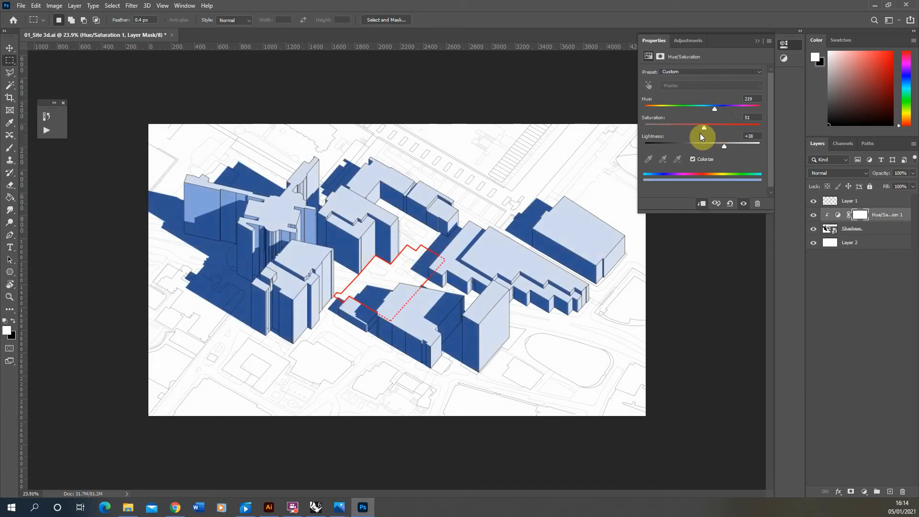
left_click(757, 42)
Reduce the Shadows layer's fill to 38%.
left_click(862, 229)
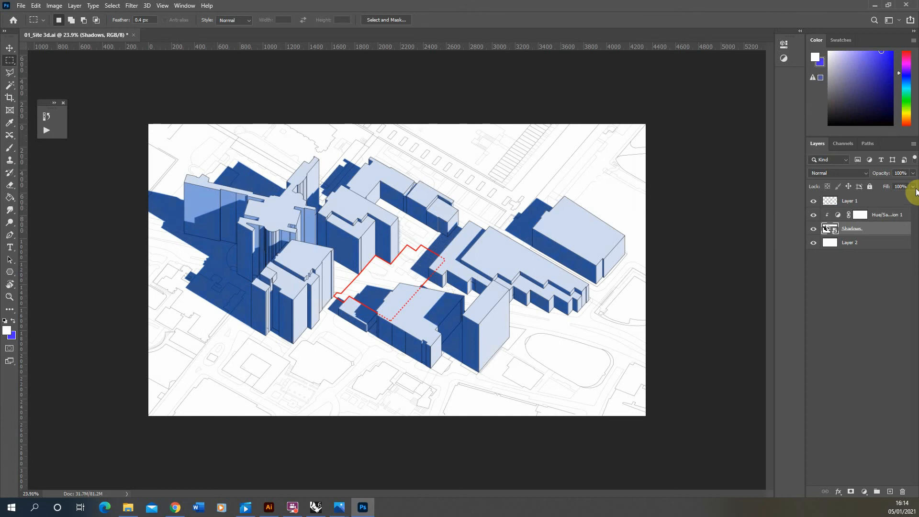
left_click_drag(913, 190, 883, 199)
scroll(290, 332, "up", 1)
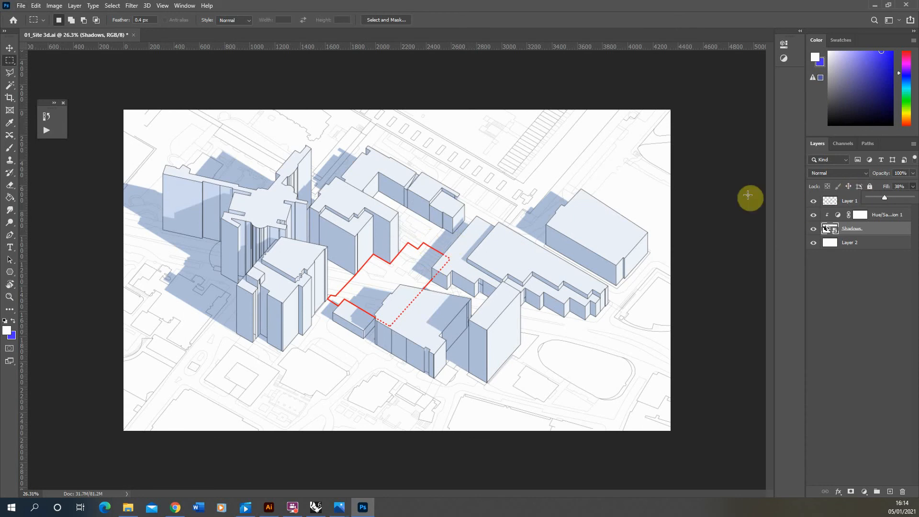
Hide the linework on Layer 1 and start saving a copy of the image in JPEG format.
left_click(814, 204)
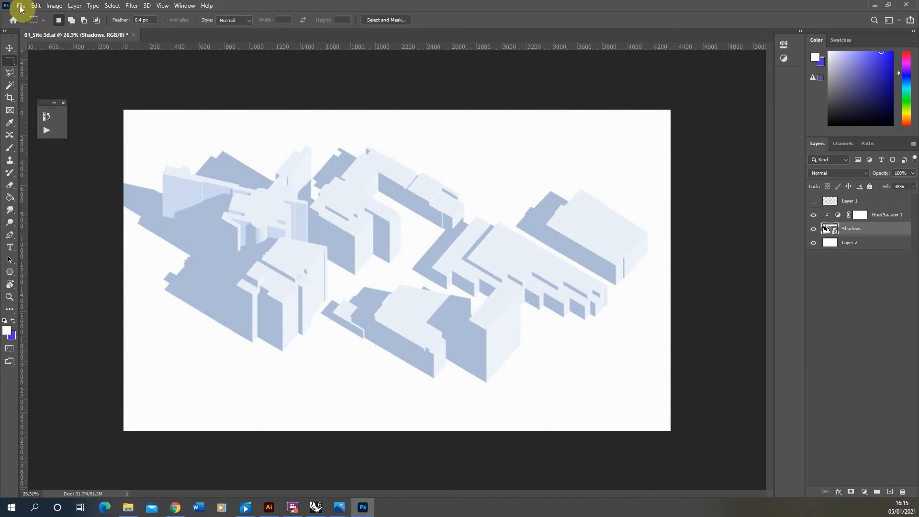
key("ctrl+shift+s")
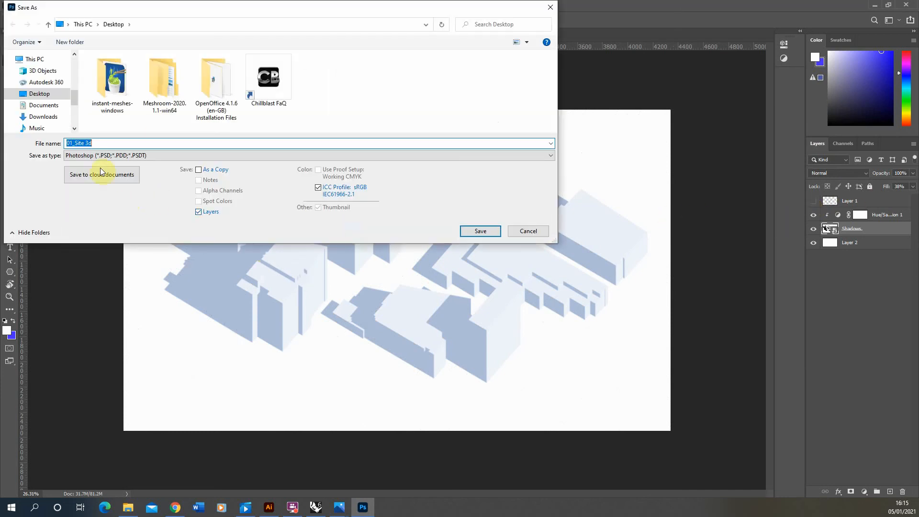
left_click(102, 155)
left_click(79, 235)
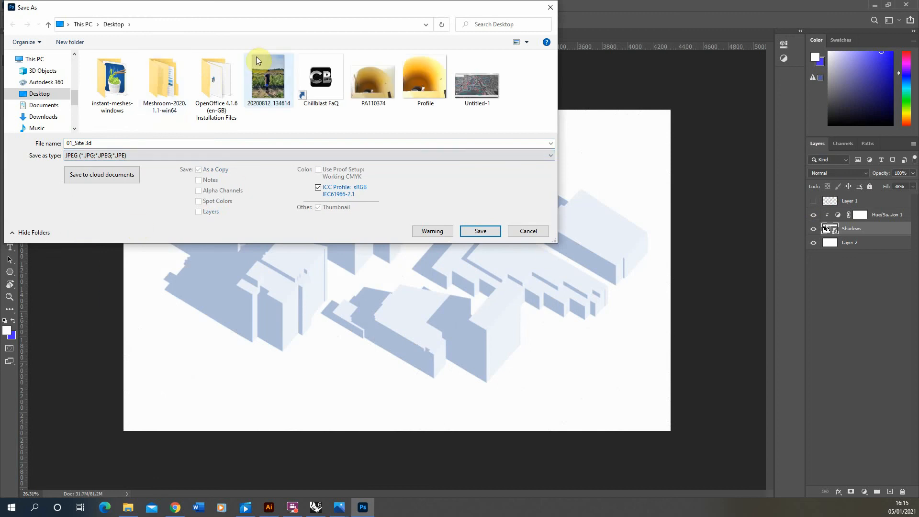
Choose the Site Plan folder inside T2_Session 1_Site Diagrams as the save location.
scroll(75, 105, "up", 1)
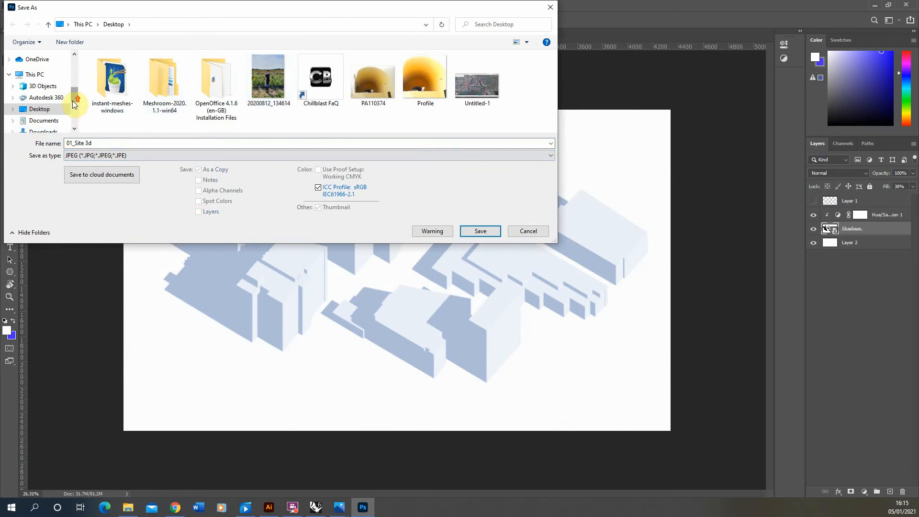
scroll(74, 104, "up", 3)
left_click(48, 113)
left_click(216, 86)
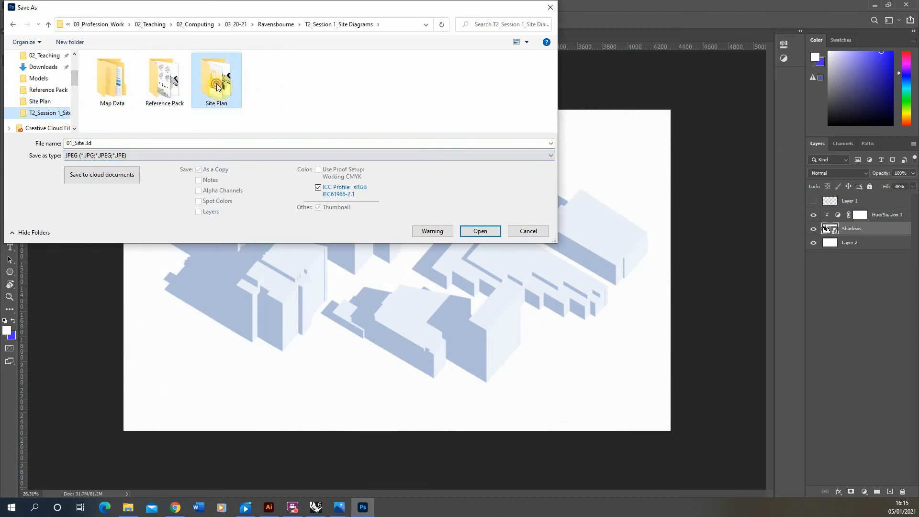
double_click(217, 86)
scroll(464, 82, "down", 1)
Name the JPEG Shadows_blue, based on the existing Shadows file, and save it at maximum quality 12.
left_click(467, 71)
left_click(112, 148)
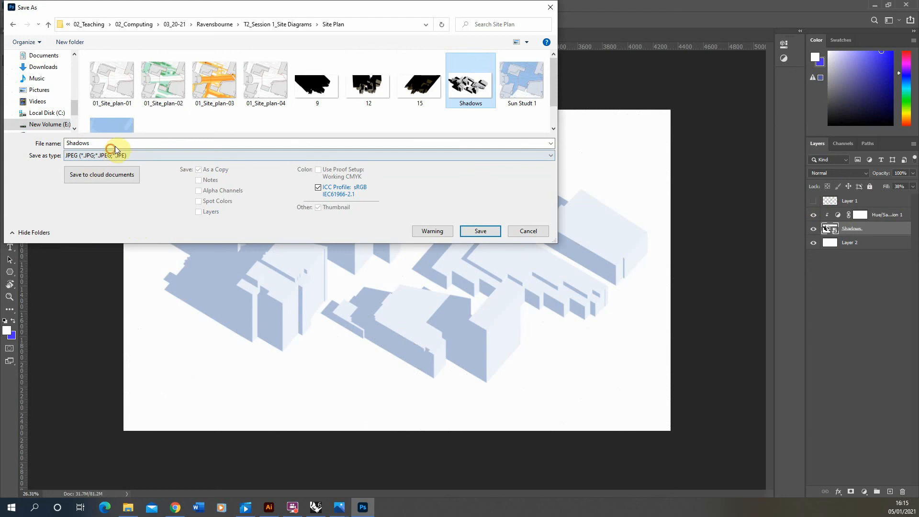
left_click(128, 143)
type("_blue")
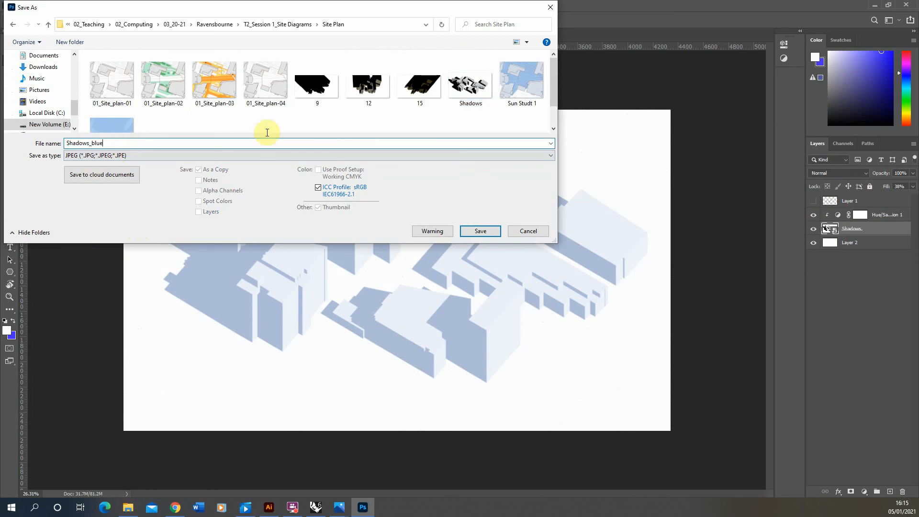
left_click(476, 232)
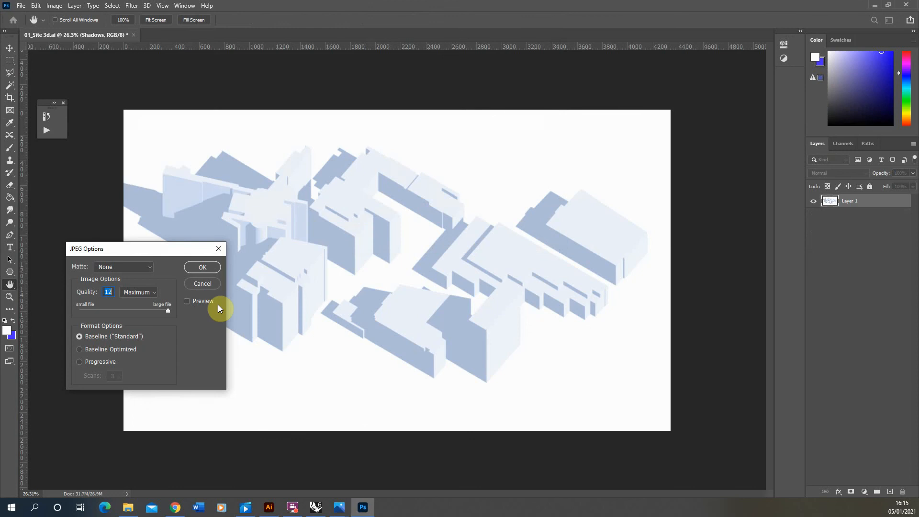
left_click(213, 267)
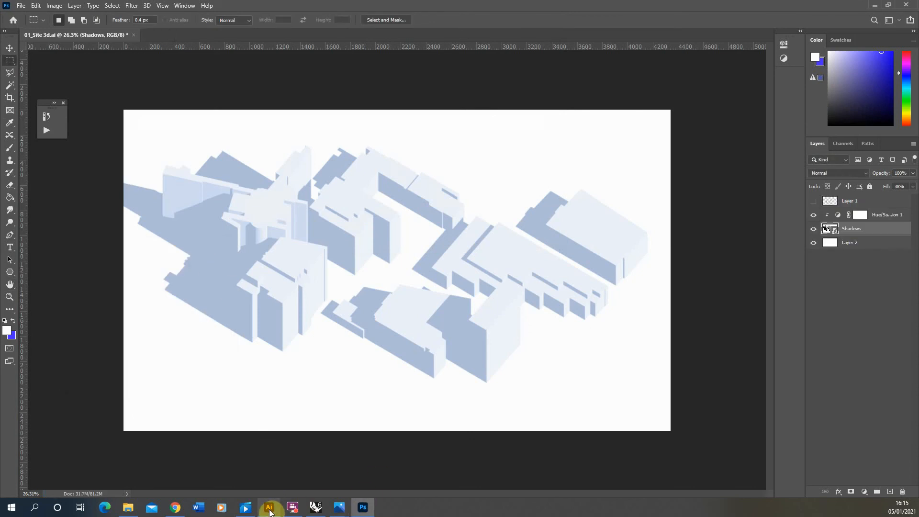
Switch to Illustrator and add a new layer named Shadows beneath Layer 1 in the 01_Site 3d drawing.
left_click(269, 506)
left_click(731, 135)
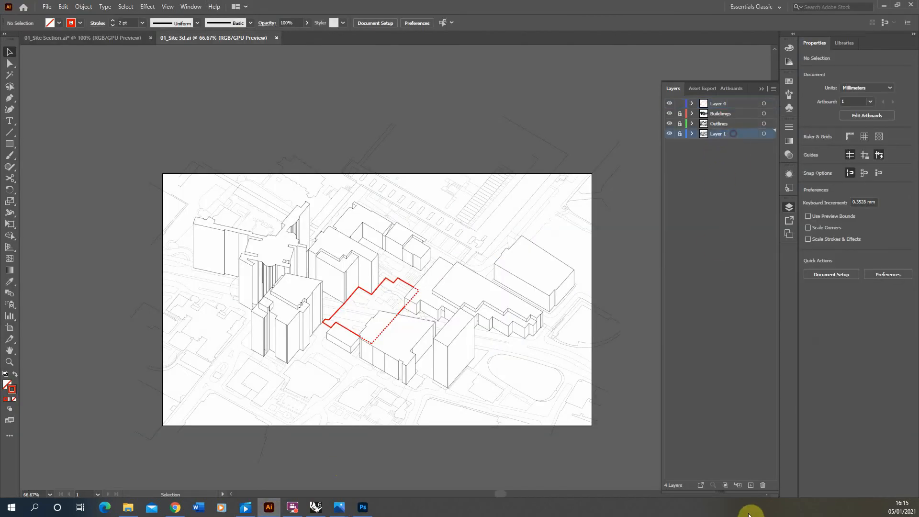
left_click(750, 486)
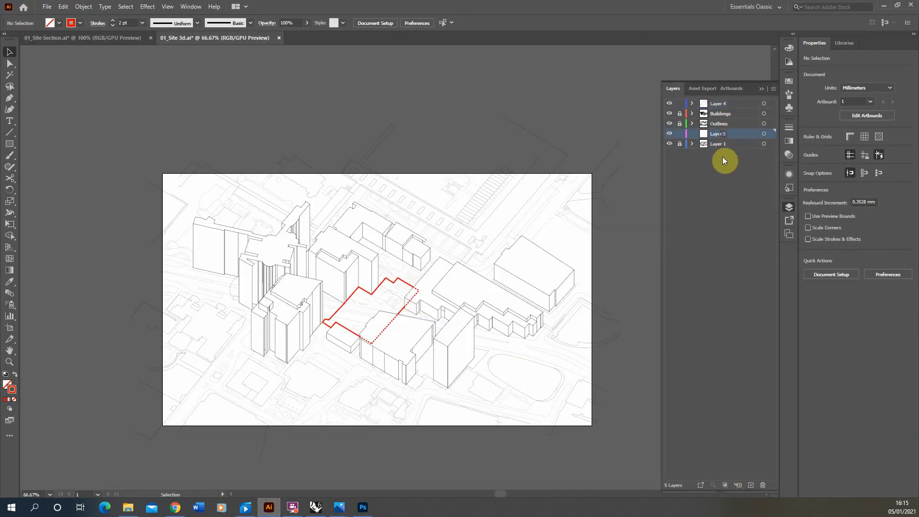
left_click_drag(723, 159, 716, 148)
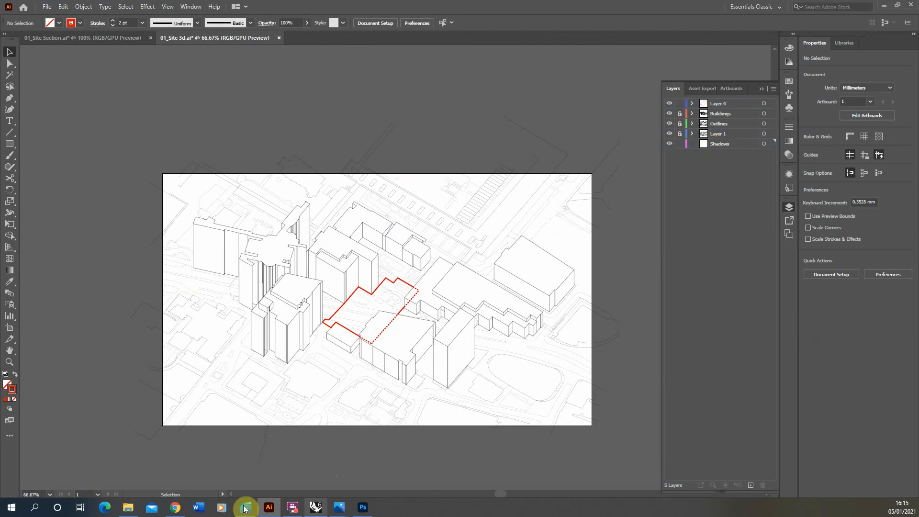
Place the Shadows_blue image from the Site Plan folder as a linked file on the Shadows layer.
left_click(124, 509)
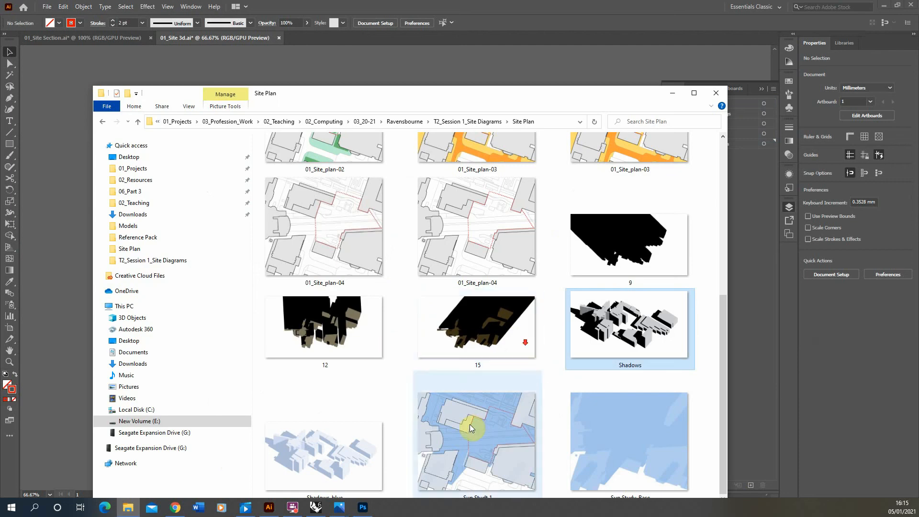
left_click(308, 476)
left_click_drag(309, 476, 56, 142)
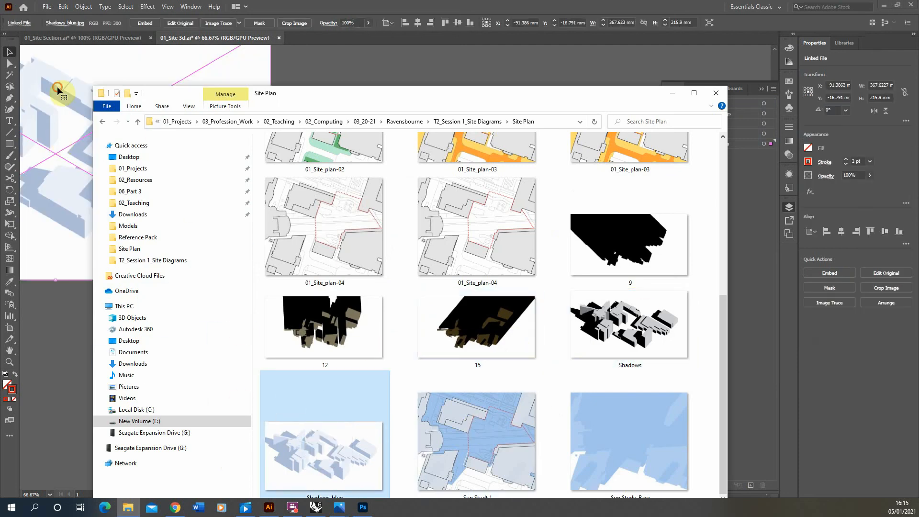
Move the shadow image over the artboard and align its upper-left corner exactly with the artboard's upper-left corner.
left_click_drag(57, 86, 415, 242)
scroll(191, 160, "up", 11)
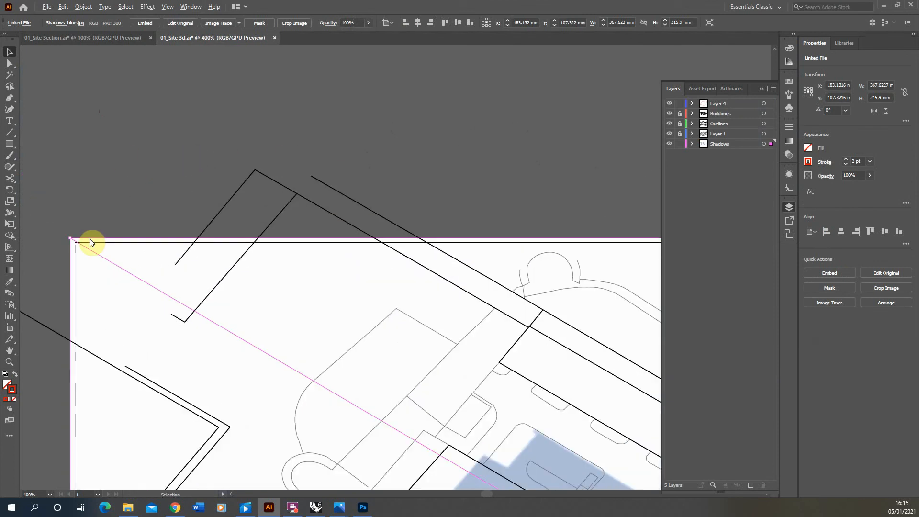
left_click_drag(128, 218, 168, 245)
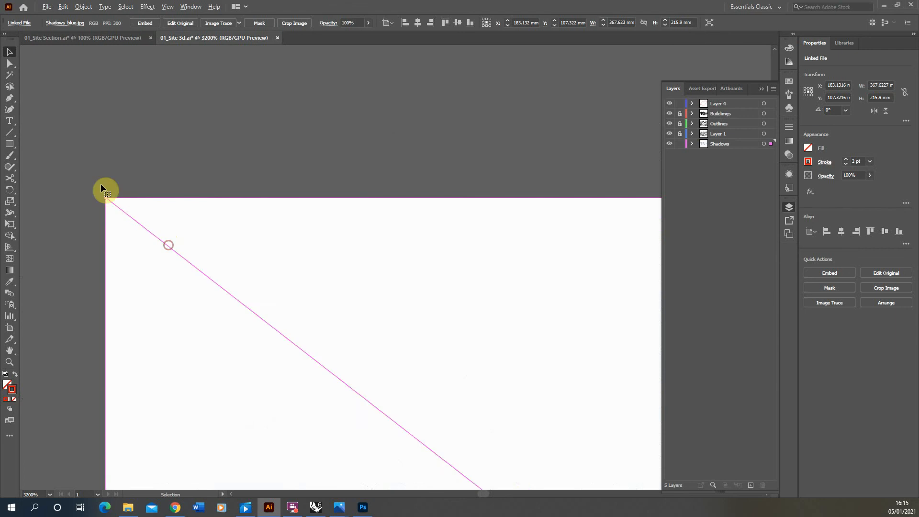
Check the shadow image's alignment with the artboard corners and building linework, and deselect the image.
scroll(102, 188, "down", 6)
scroll(85, 175, "down", 4)
scroll(194, 254, "up", 2)
scroll(294, 290, "up", 8)
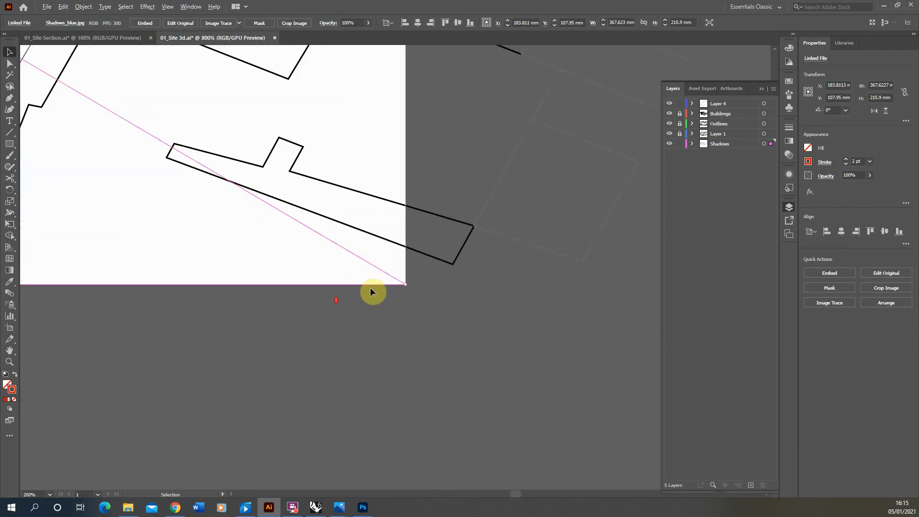
scroll(447, 324, "down", 6)
scroll(353, 204, "down", 4)
scroll(467, 211, "up", 8)
scroll(509, 256, "down", 5)
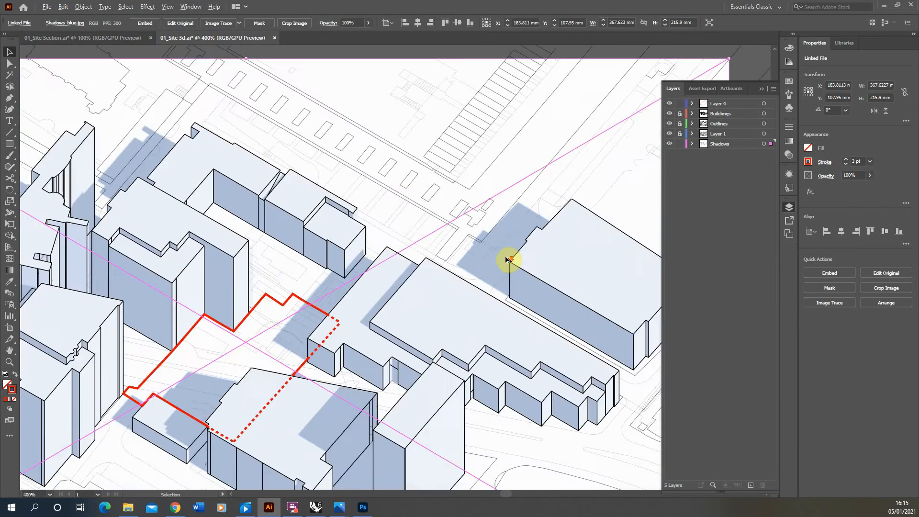
scroll(292, 210, "down", 3)
scroll(394, 200, "up", 1)
left_click(308, 86)
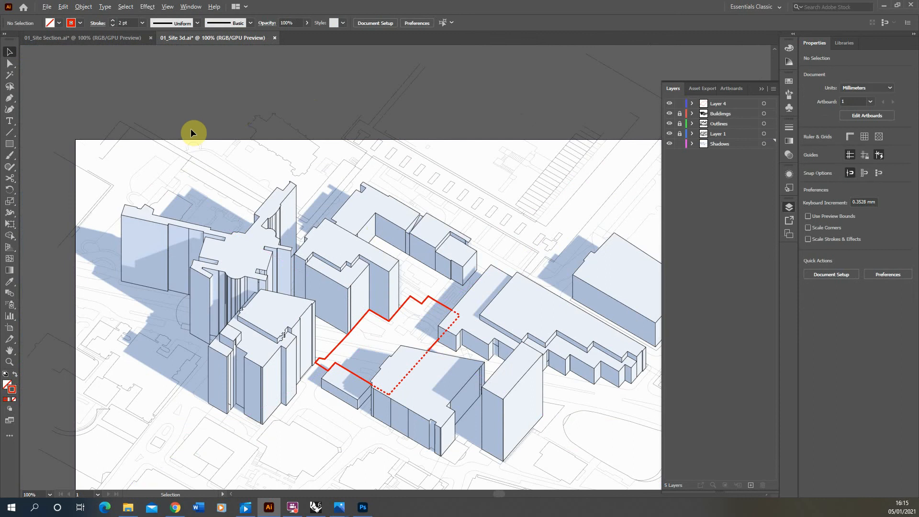
Unlock the Buildings, Outlines and Layer 1 layers and start editing the artboards from the document setup.
scroll(190, 132, "down", 1)
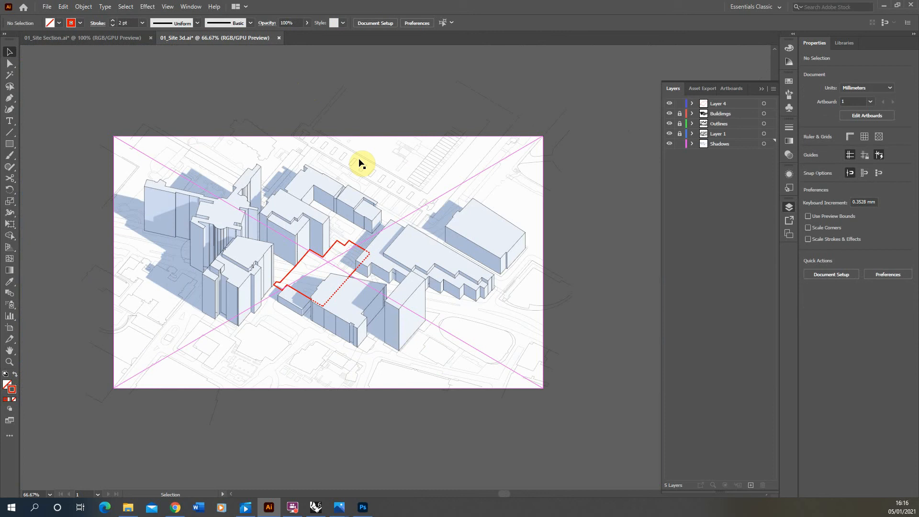
scroll(297, 194, "down", 2)
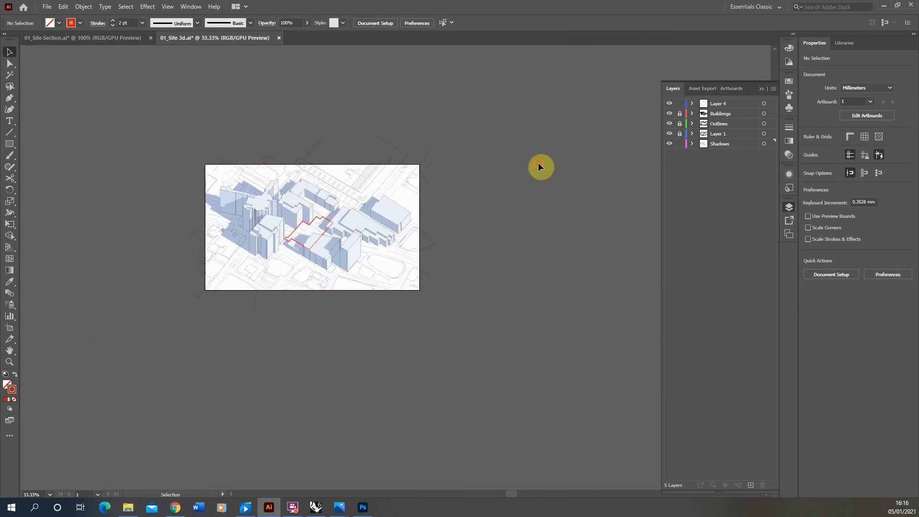
left_click_drag(679, 114, 680, 141)
left_click(377, 24)
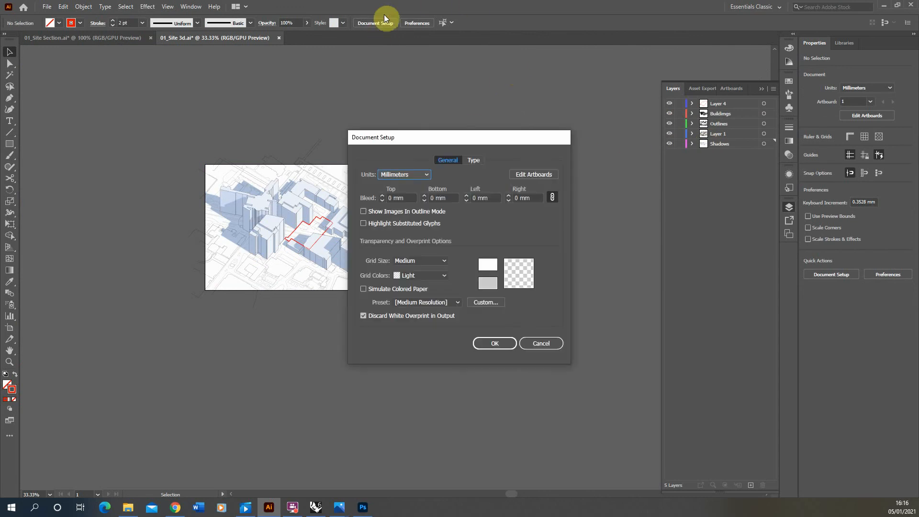
left_click(531, 175)
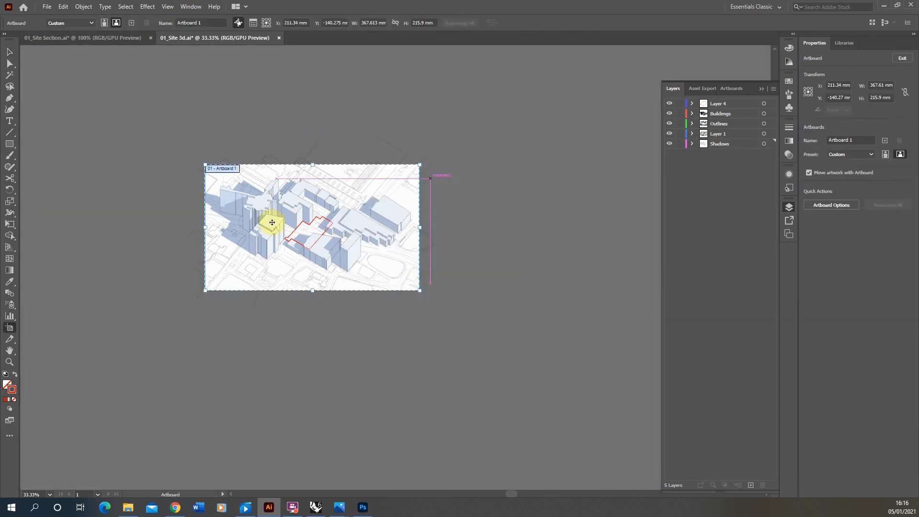
Duplicate the artboard with its artwork twice, placing the two copies in a row beside the original.
left_click_drag(273, 222, 187, 232)
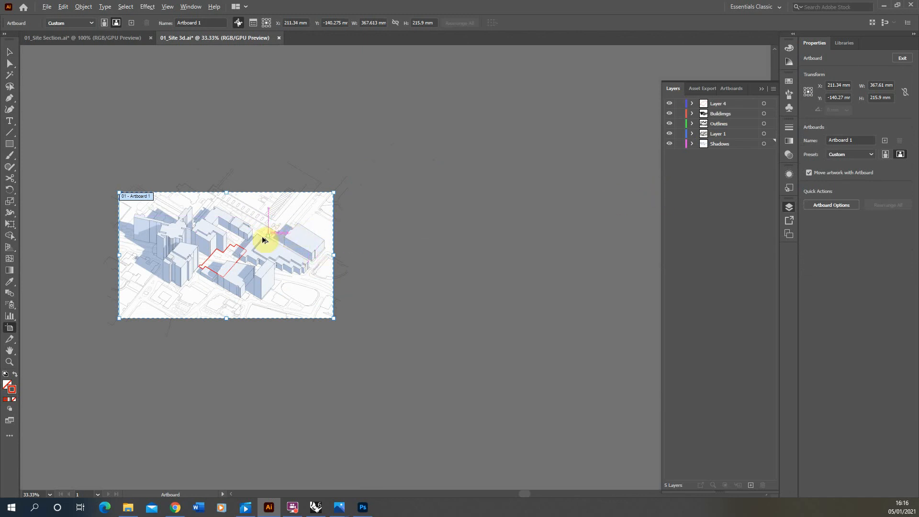
left_click_drag(231, 238, 514, 233)
scroll(197, 227, "down", 1)
left_click_drag(413, 238, 518, 245)
scroll(240, 250, "up", 2)
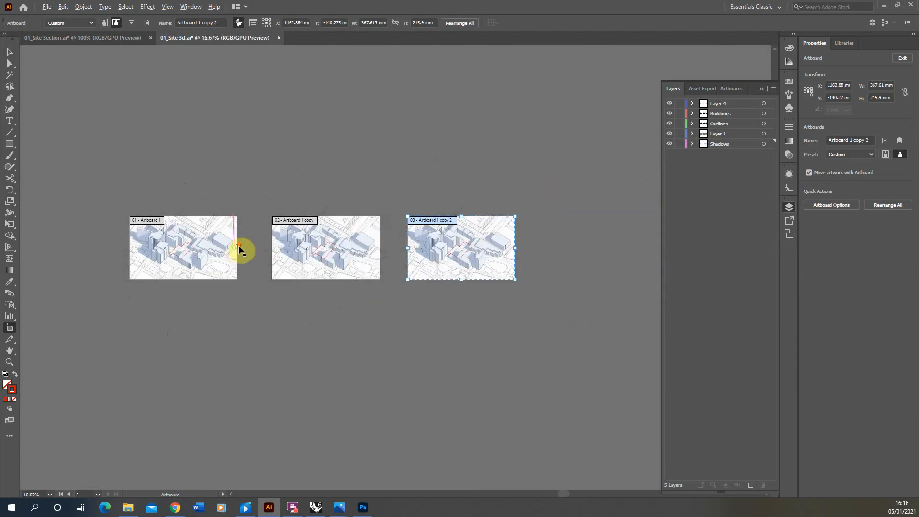
left_click(13, 55)
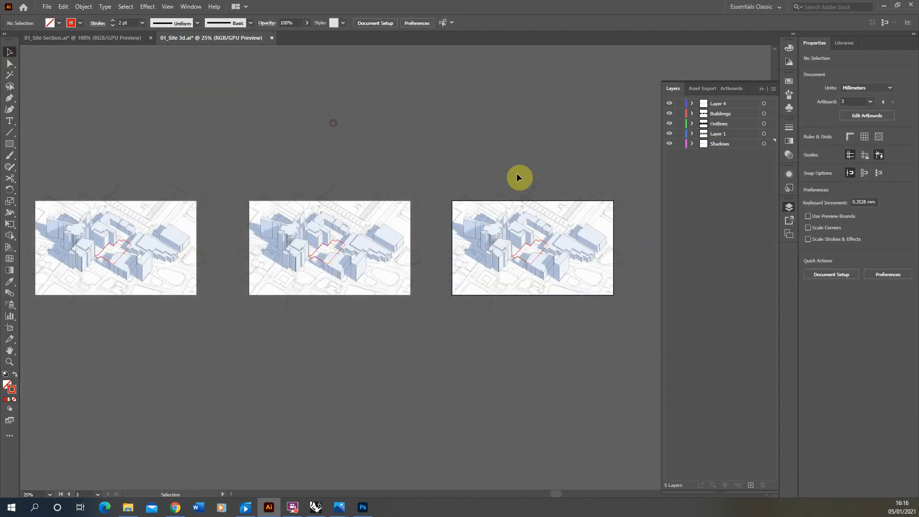
Set the opacity of the shadow image on the first artboard to 60%.
scroll(517, 176, "down", 1)
scroll(252, 213, "up", 3)
scroll(101, 241, "up", 2)
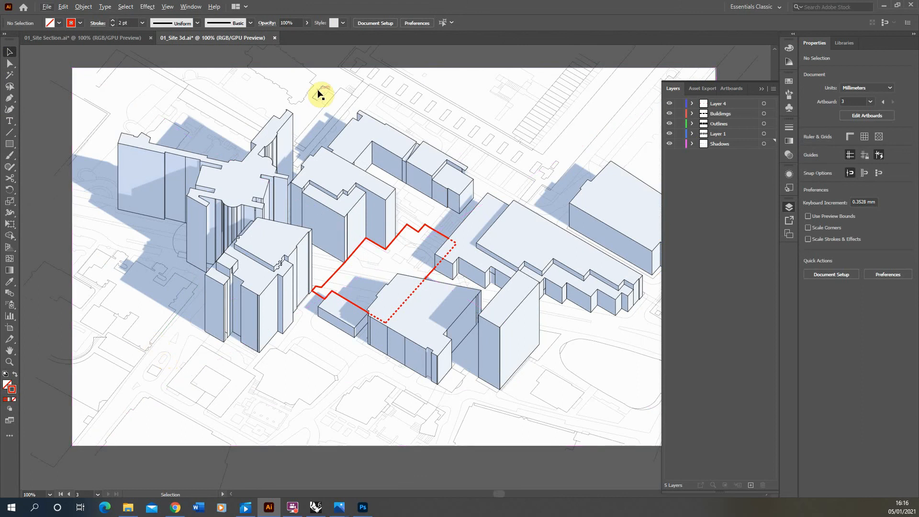
scroll(249, 220, "down", 1)
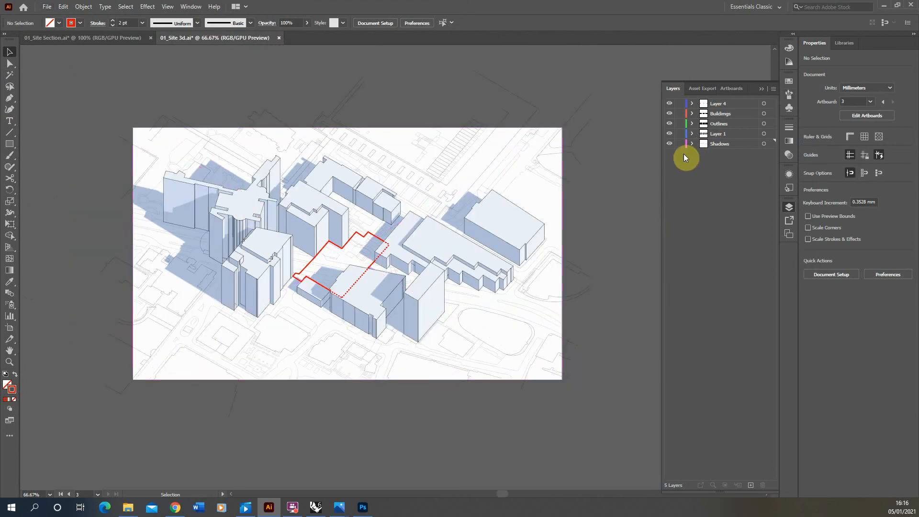
left_click(714, 143)
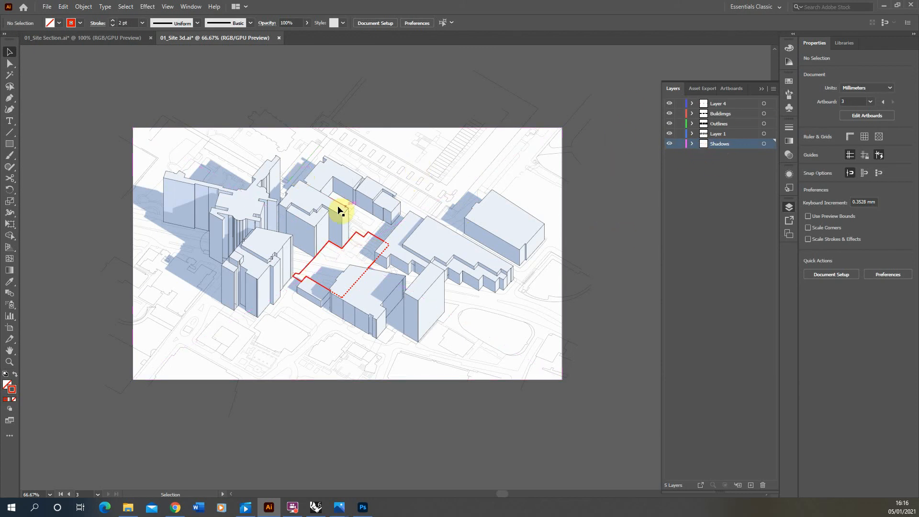
left_click(331, 221)
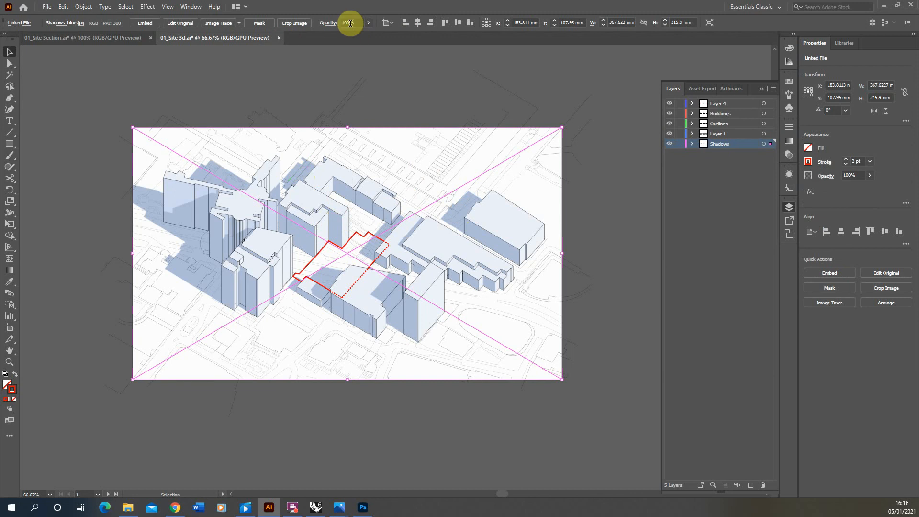
left_click_drag(349, 23, 327, 23)
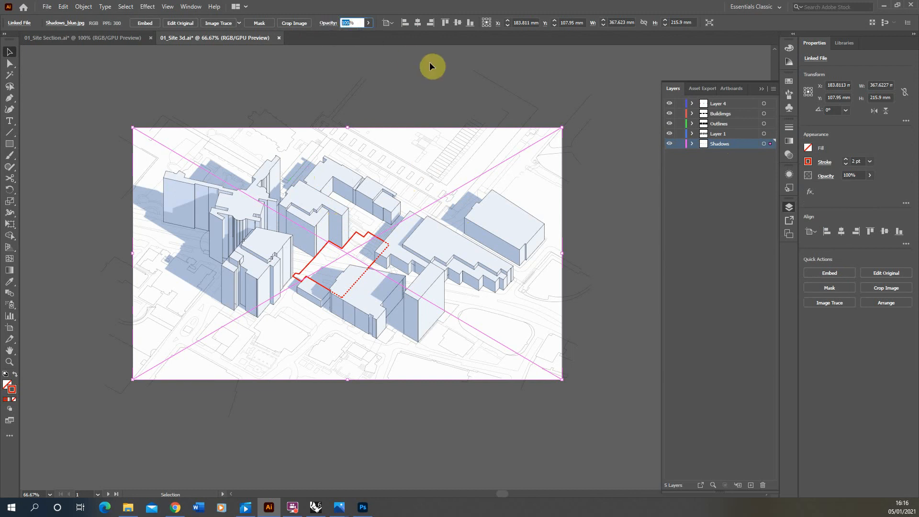
type("60")
key("Return")
left_click(595, 97)
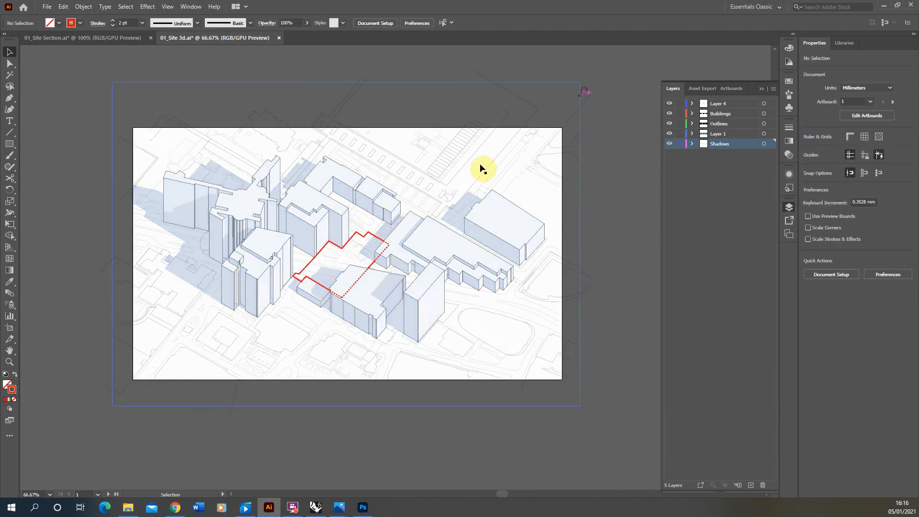
Set the opacity of the shadow image on the second artboard to 50%.
scroll(138, 211, "down", 2)
left_click(442, 239)
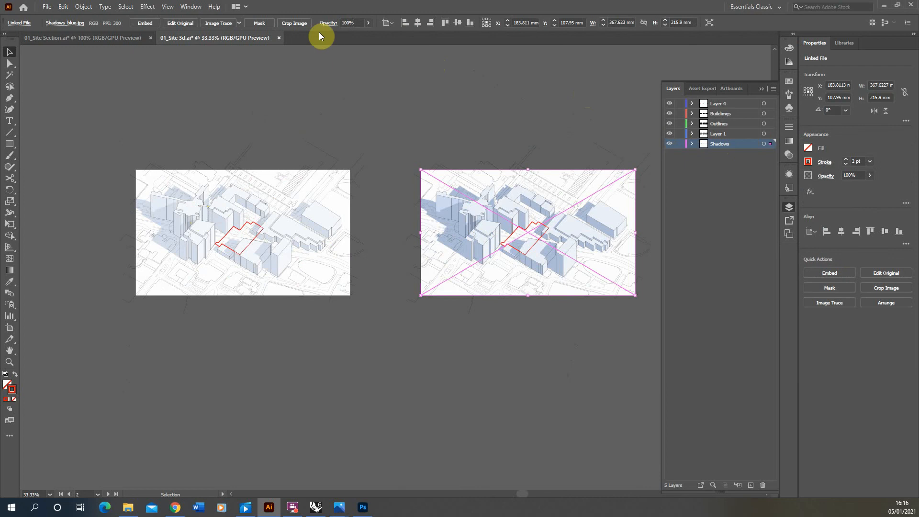
left_click(348, 23)
type("50")
key("Return")
scroll(170, 196, "down", 1)
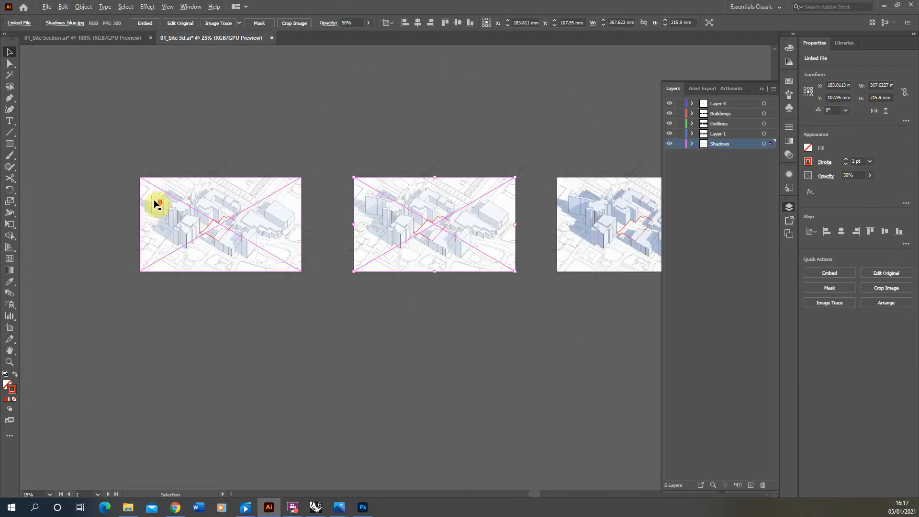
Set the opacity of the shadow image on the third artboard to 50%.
scroll(575, 223, "up", 3)
left_click(574, 220)
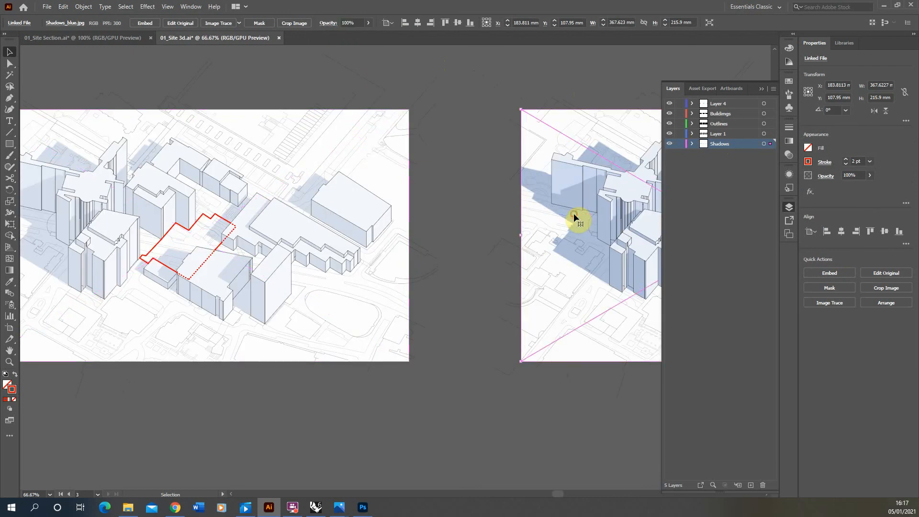
left_click(354, 21)
type("50")
key("Return")
left_click(485, 322)
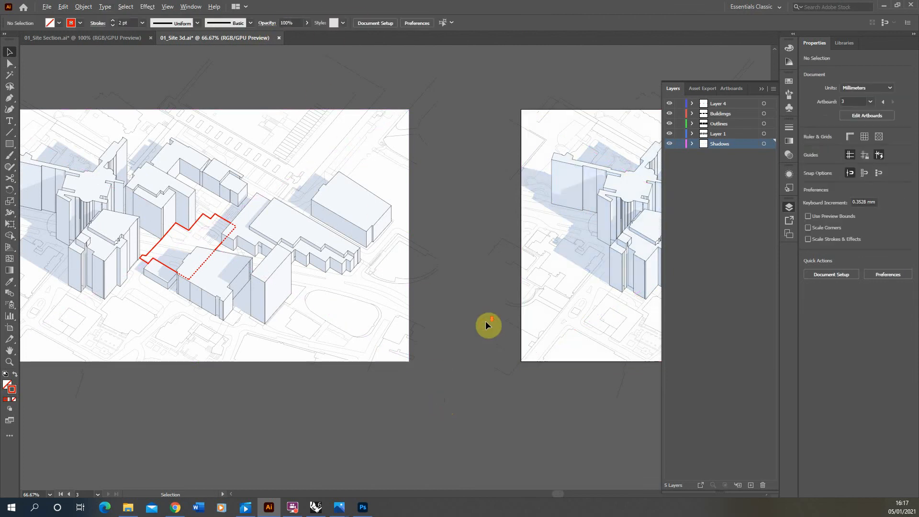
Lock all existing layers and add a new layer at the bottom of the stack, beneath Shadows.
scroll(485, 321, "down", 3)
scroll(41, 303, "up", 3)
scroll(388, 307, "up", 1)
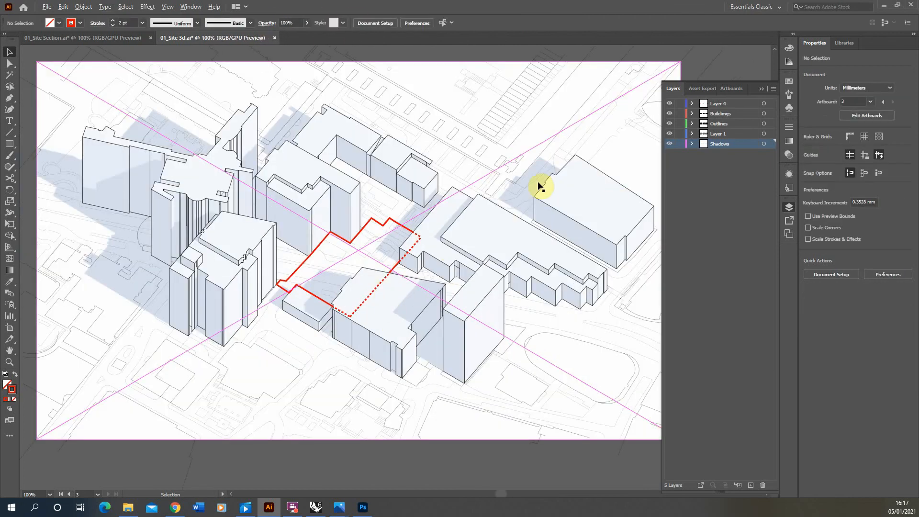
scroll(367, 183, "down", 1)
left_click_drag(680, 142, 678, 102)
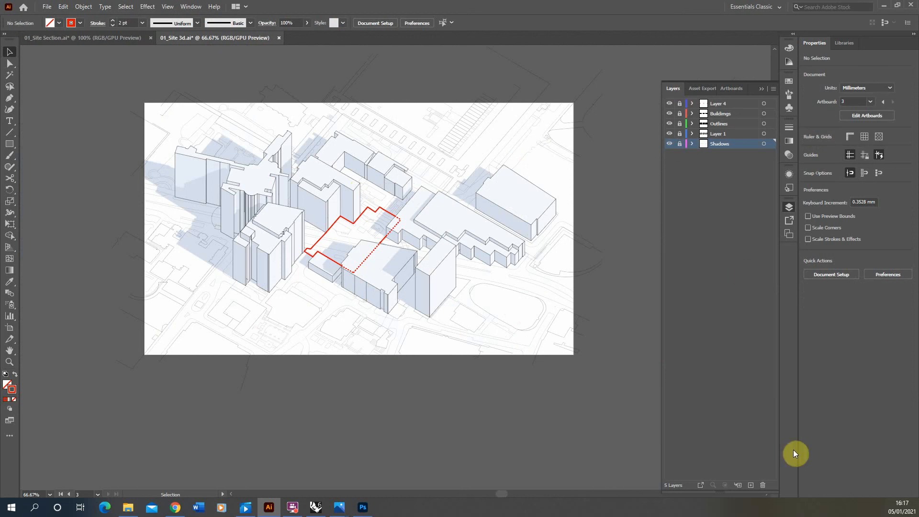
left_click_drag(718, 152, 723, 164)
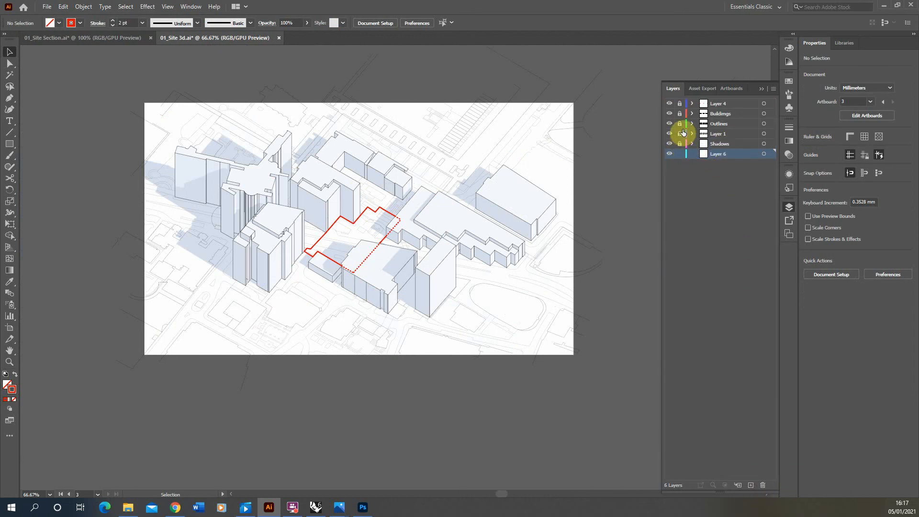
Unlock Buildings, Outlines and Layer 1, then select and copy the first artboard's linework without the surrounding frame rectangle.
left_click(669, 103)
left_click(669, 104)
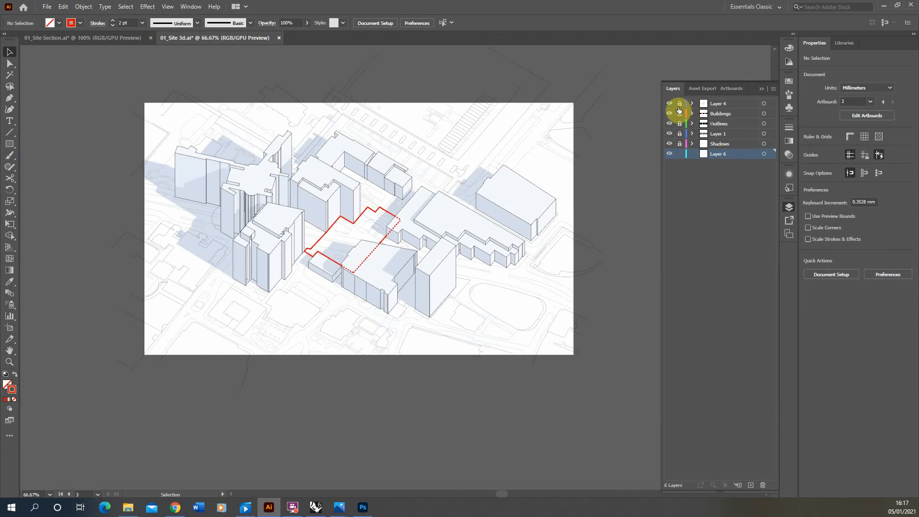
left_click_drag(679, 114, 679, 134)
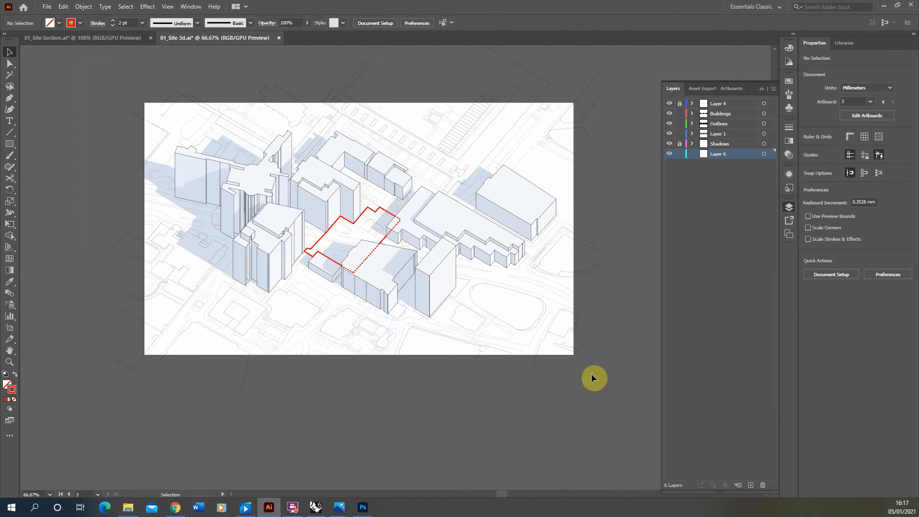
key("ctrl+a")
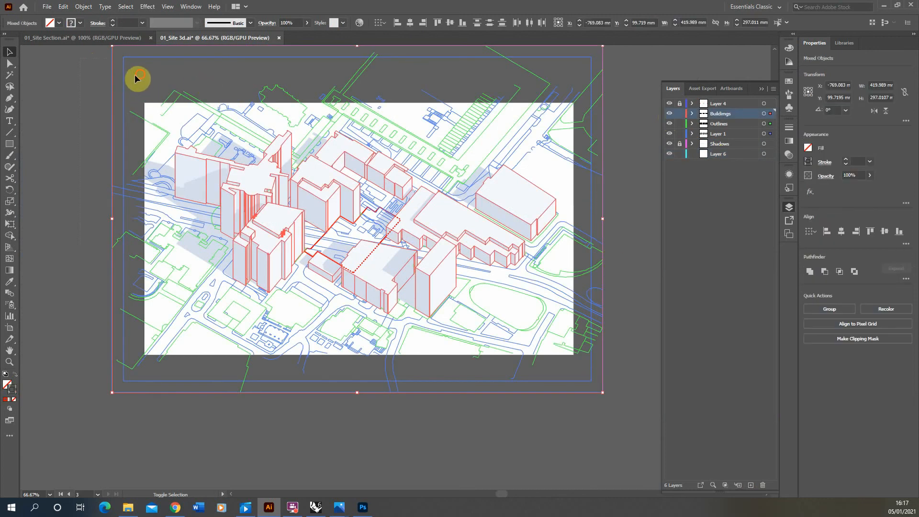
left_click(123, 90, "shift")
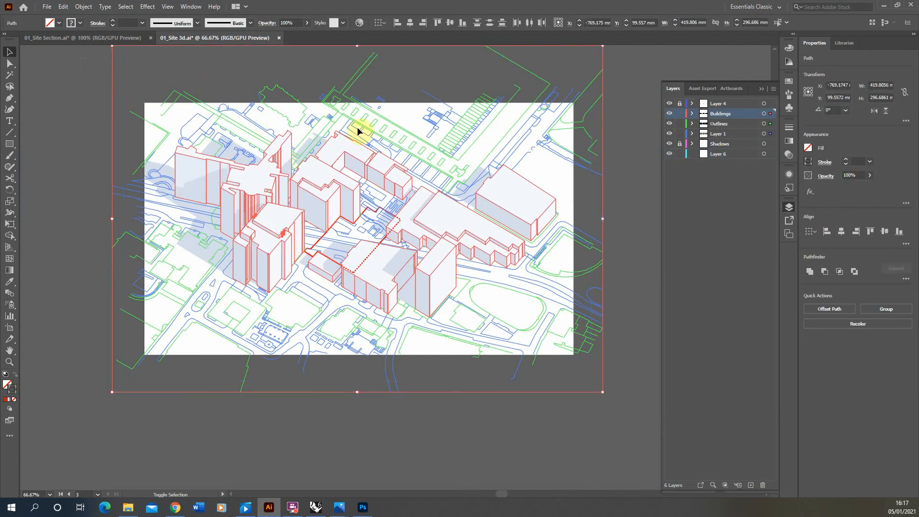
key("a")
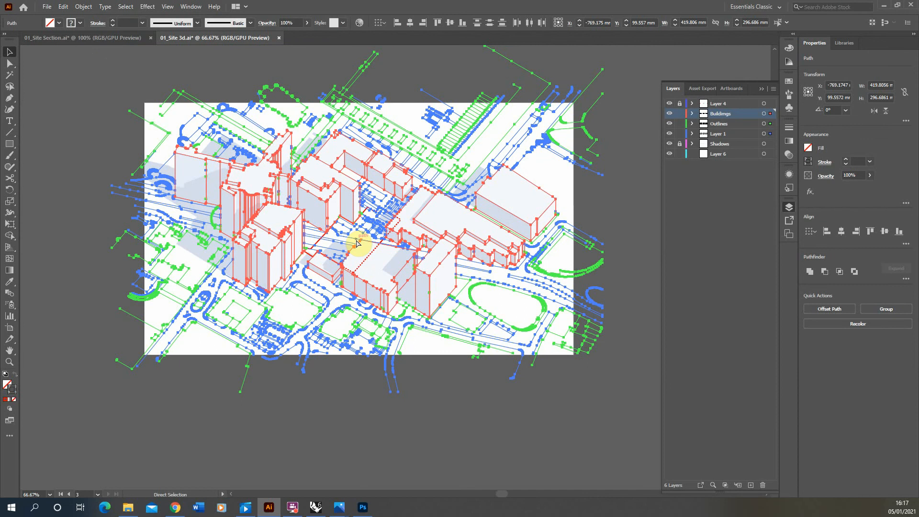
key("v")
Lock Buildings, Outlines and Layer 1 again and paste the copied linework in place on Layer 6.
left_click(720, 155)
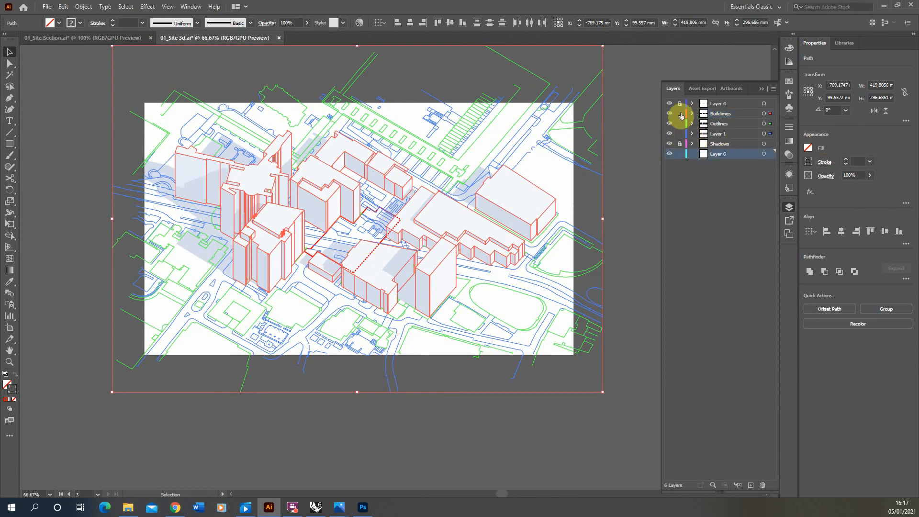
left_click_drag(681, 116, 680, 134)
left_click(89, 6)
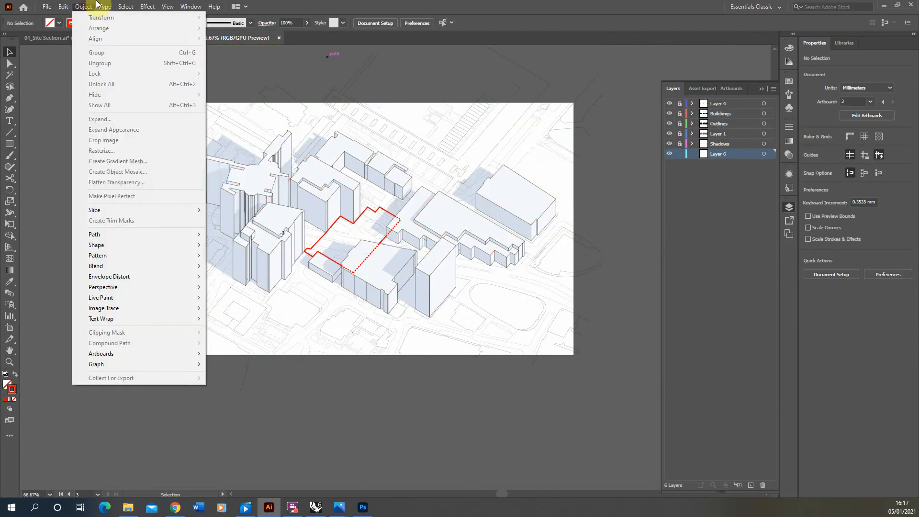
mouse_move(101, 6)
left_click(709, 156)
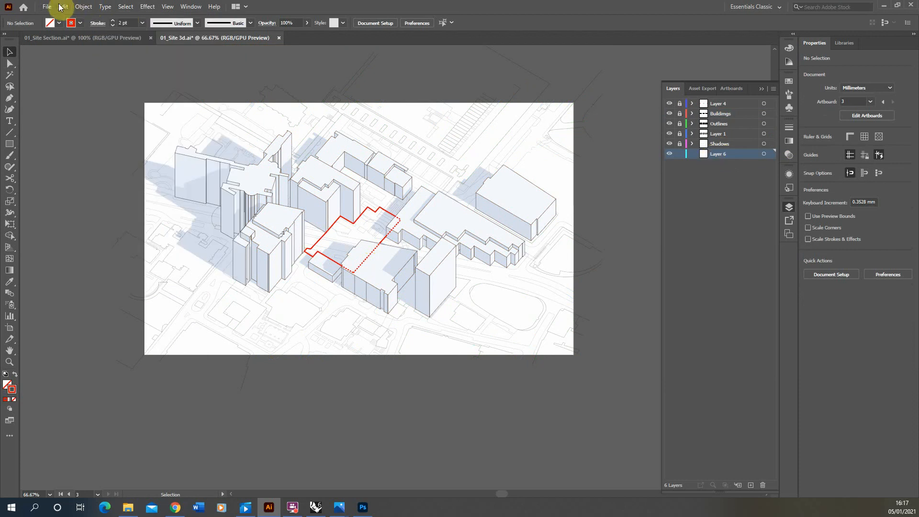
left_click(66, 6)
mouse_move(63, 7)
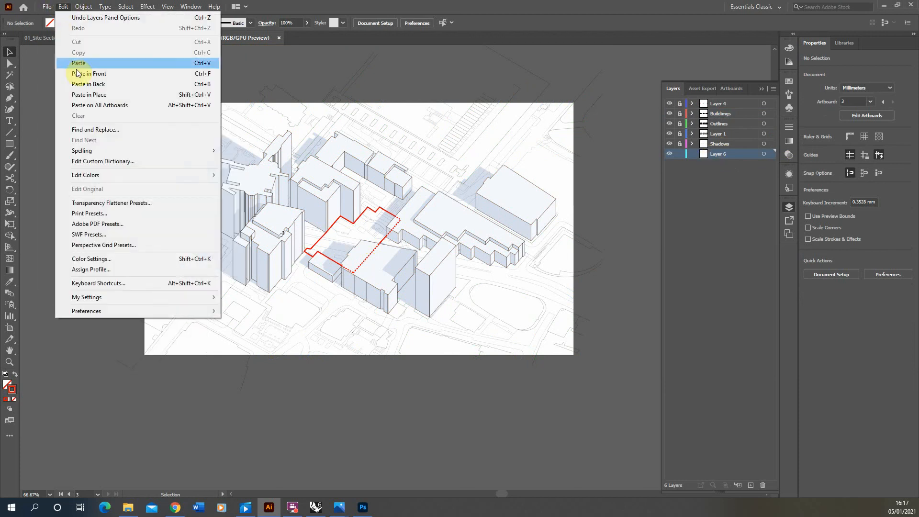
left_click(104, 95)
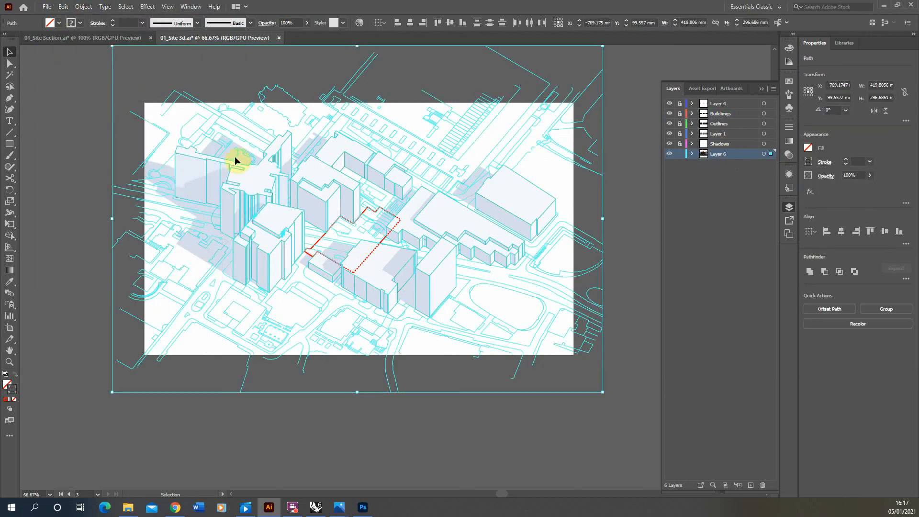
Set the pasted linework's stroke to none and try to make it a Live Paint group.
left_click(15, 403)
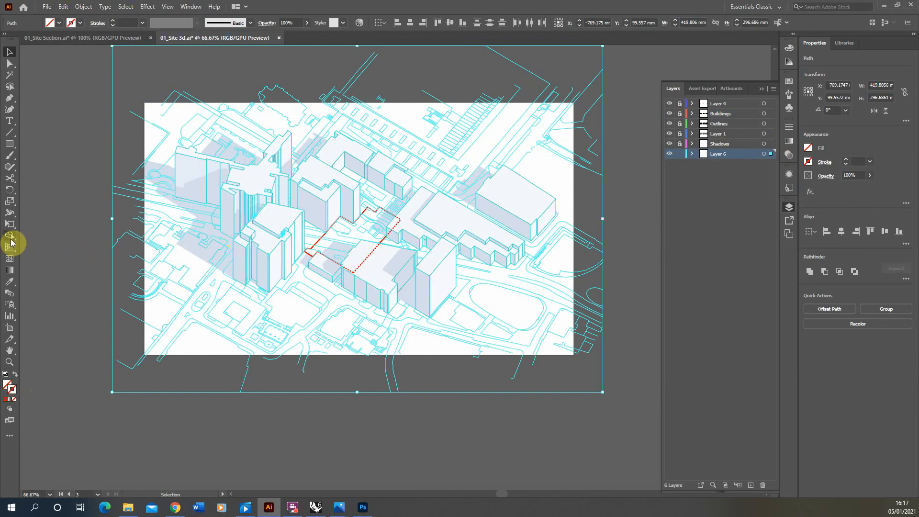
mouse_move(11, 239)
left_mouse_down()
mouse_move(39, 254)
mouse_move(53, 248)
left_mouse_up()
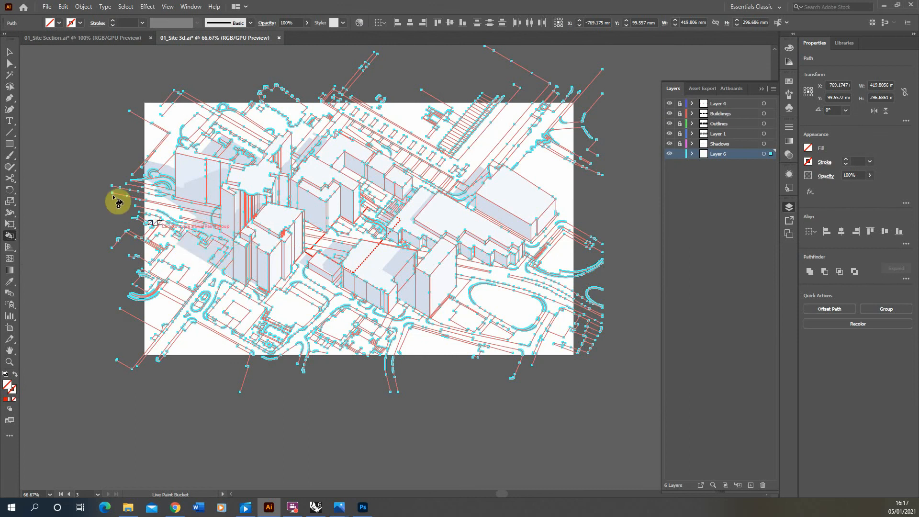
left_click(117, 201)
left_click(10, 51)
left_click(76, 96)
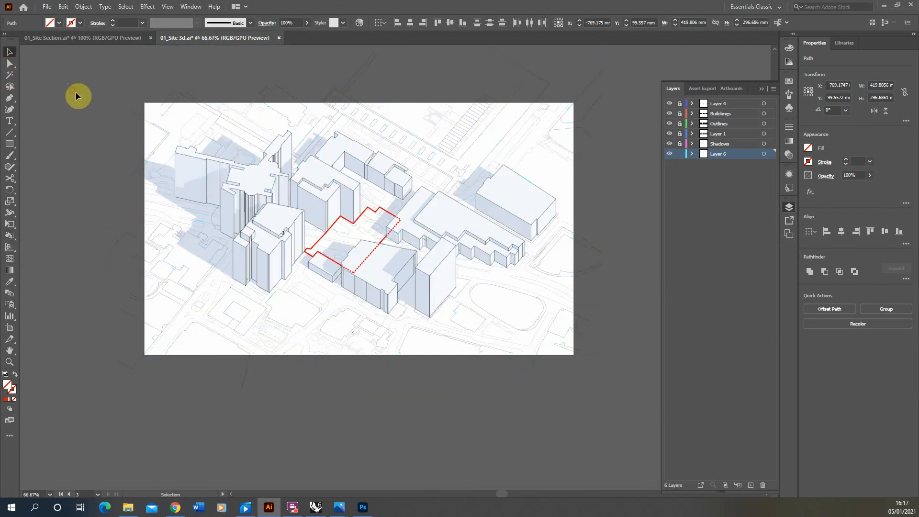
Draw a rectangle of about 367.6 × 215.9 mm on Layer 6 covering the whole first artboard.
left_click(9, 143)
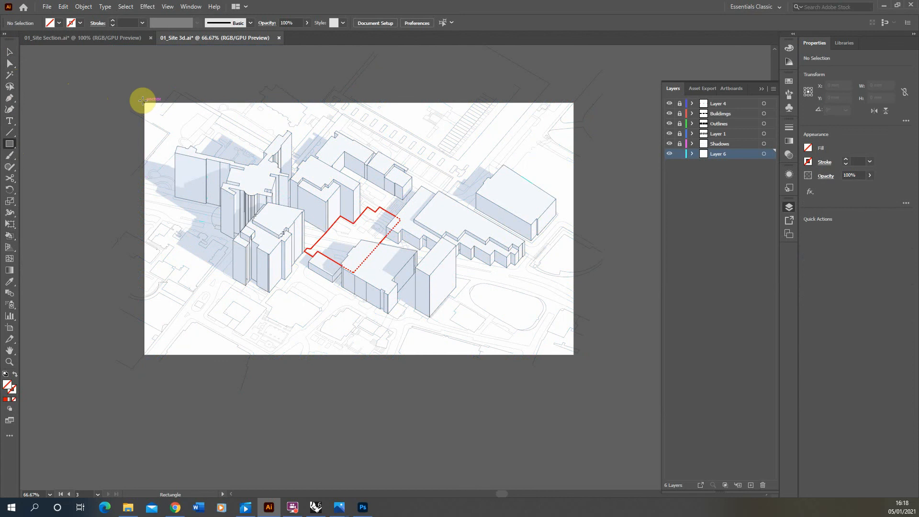
left_click_drag(144, 102, 575, 355)
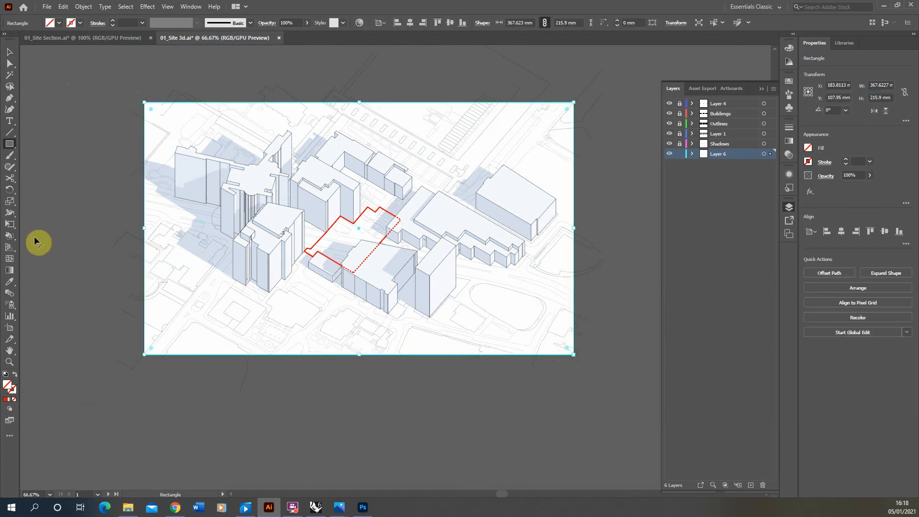
Convert all artwork on Layer 6, linework and covering rectangle together, into one Live Paint group and deselect it.
left_click(10, 51)
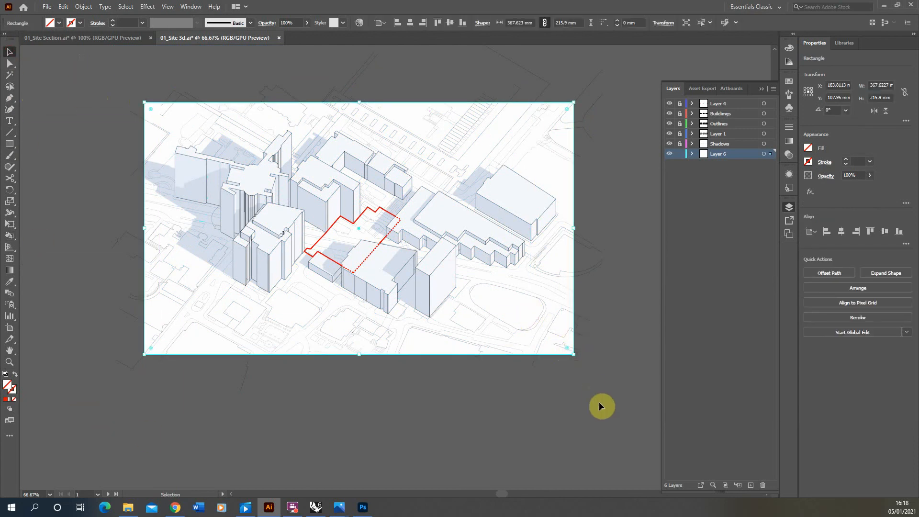
key("ctrl+a")
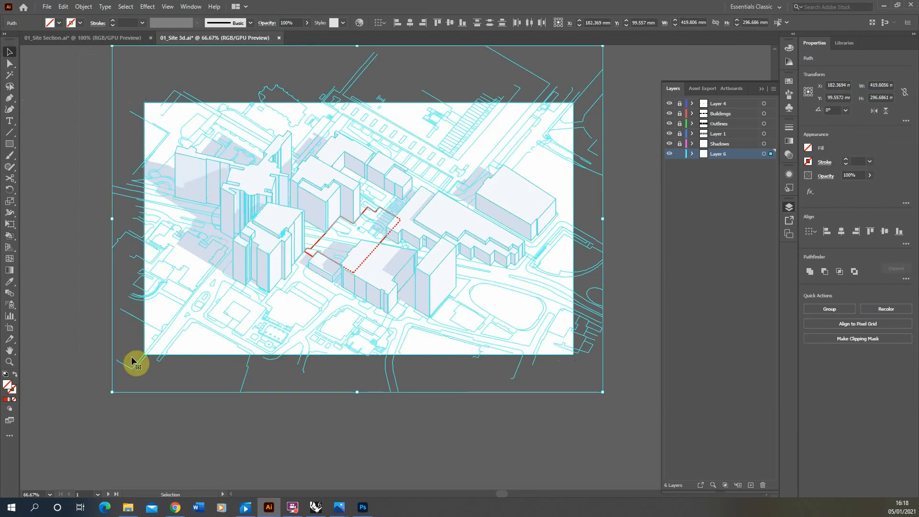
left_click(9, 236)
left_click(194, 181)
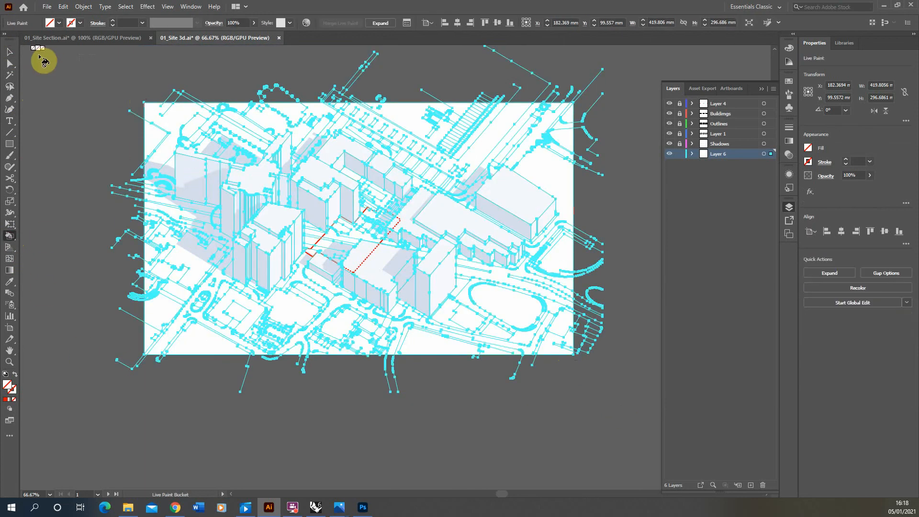
left_click(10, 52)
left_click(75, 204)
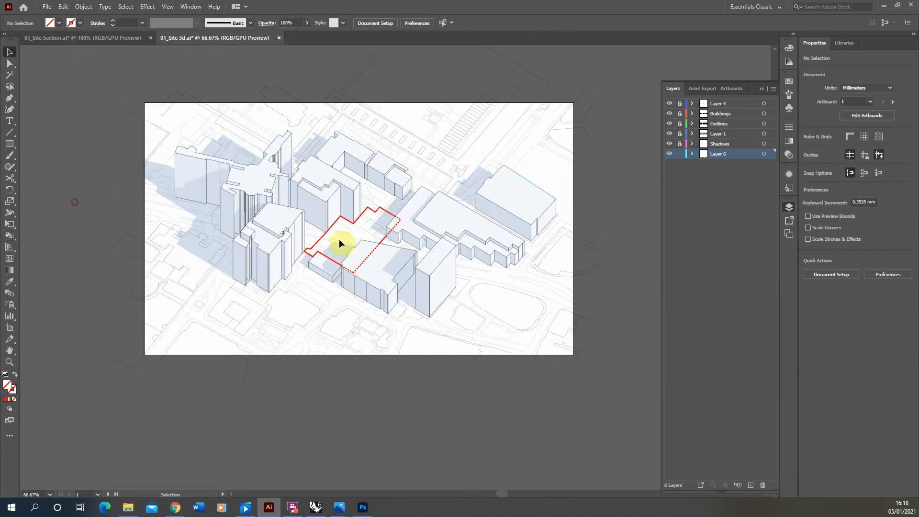
Set the fill colour to orange FF945F.
scroll(334, 241, "up", 3)
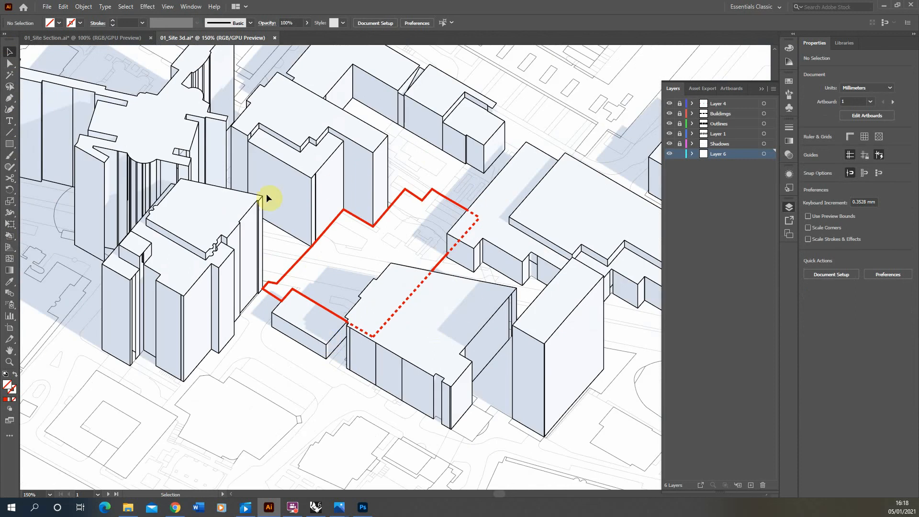
scroll(277, 234, "down", 1)
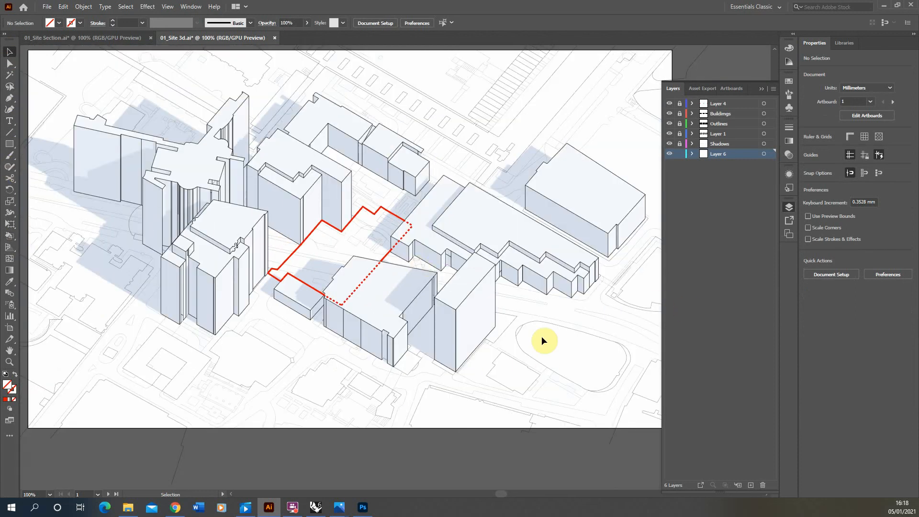
double_click(8, 385)
left_click_drag(475, 300, 475, 303)
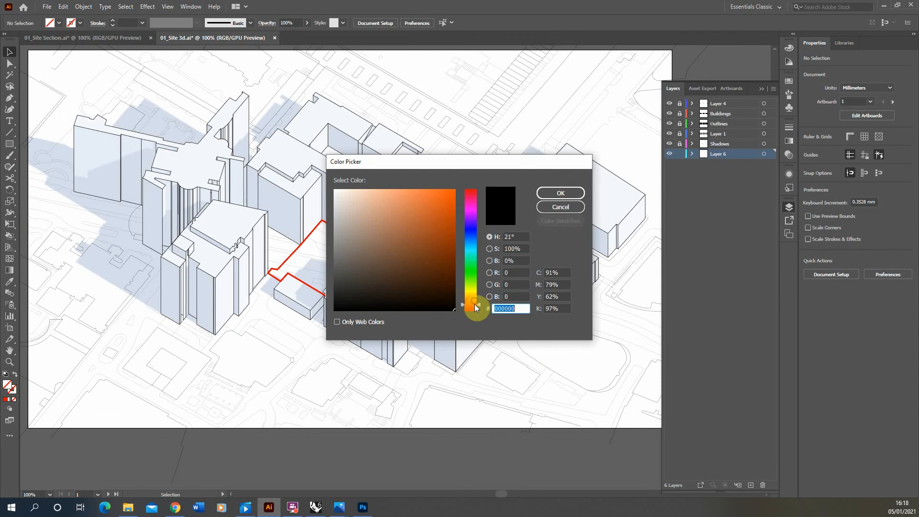
left_click_drag(423, 214, 411, 181)
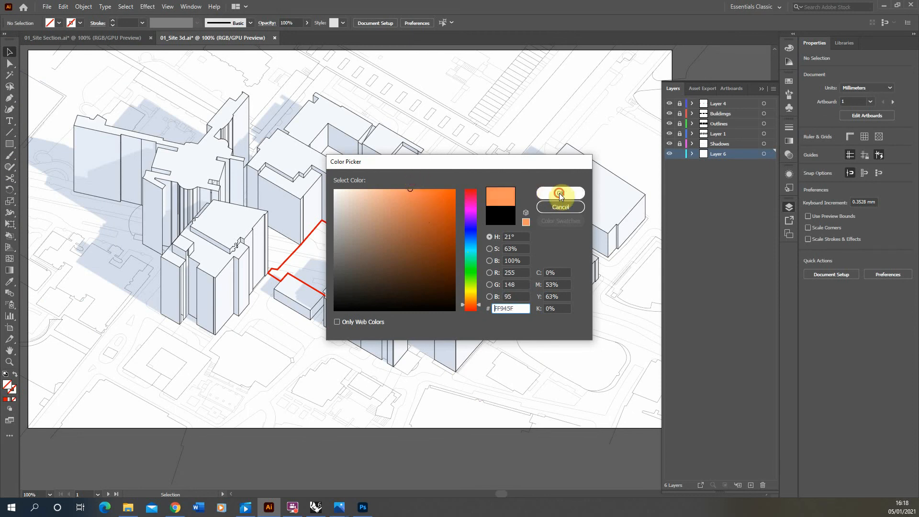
left_click(558, 194)
Fill the main road crossing the first artboard with orange using the Live Paint Bucket, including the stretches between buildings.
left_click(10, 236)
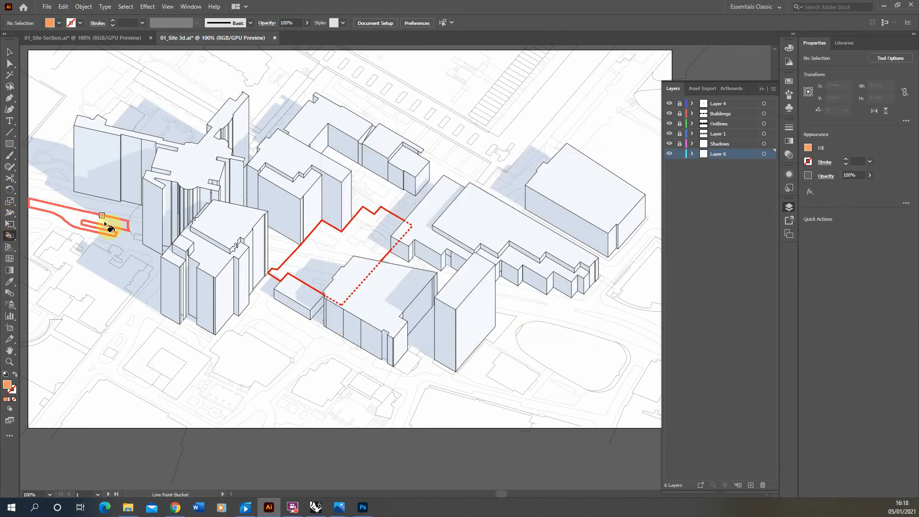
left_click(104, 218)
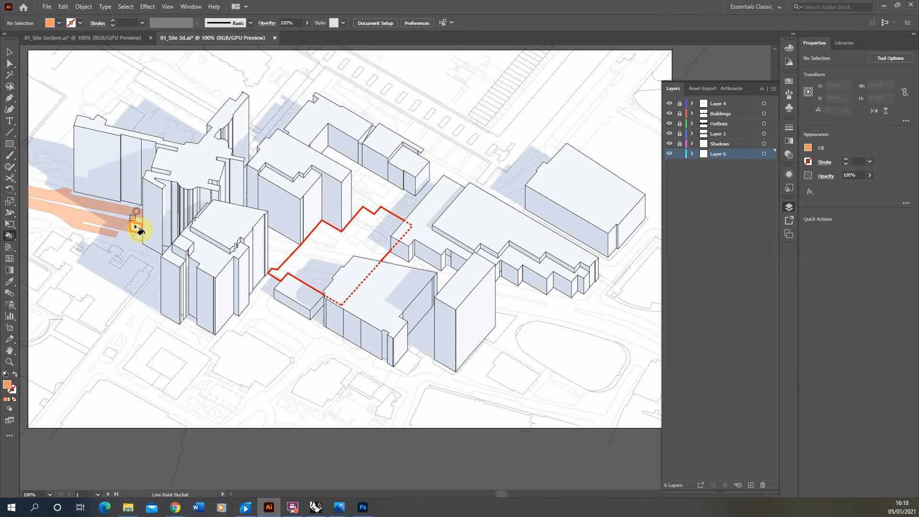
left_click(289, 251)
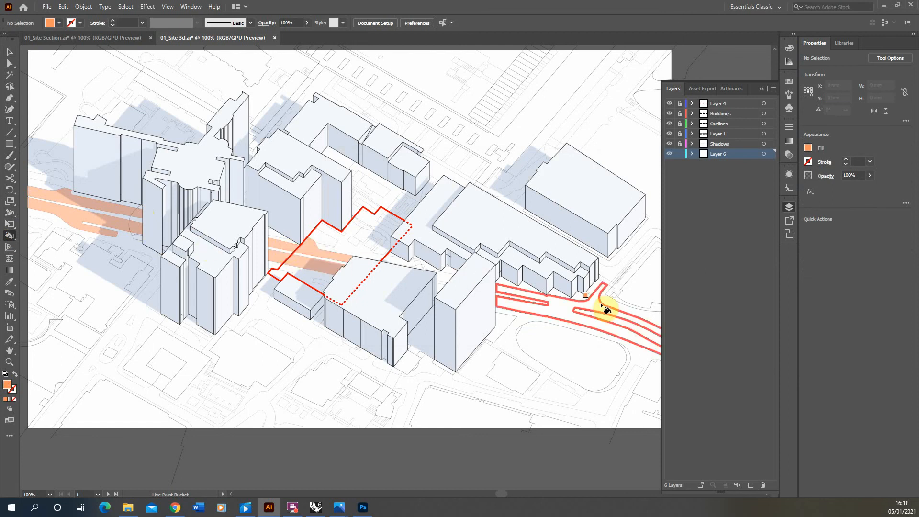
left_click(535, 299)
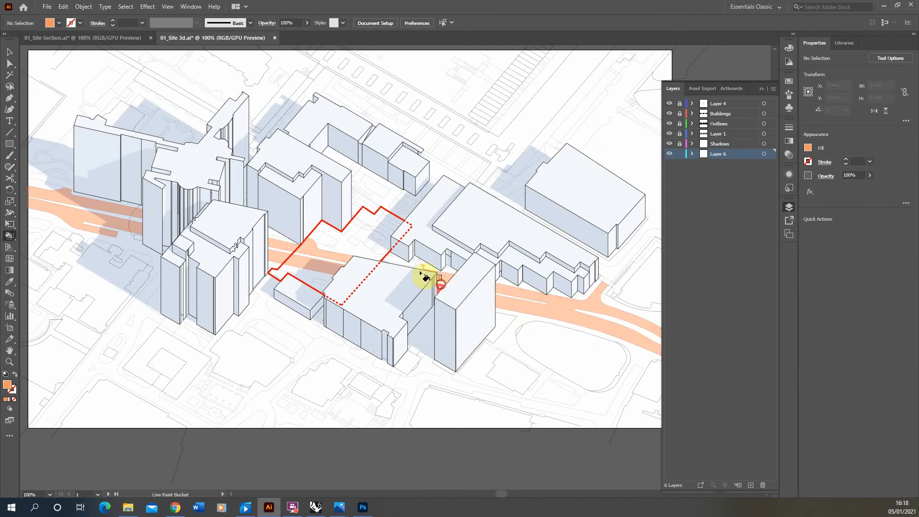
scroll(423, 276, "up", 5)
scroll(345, 222, "down", 5)
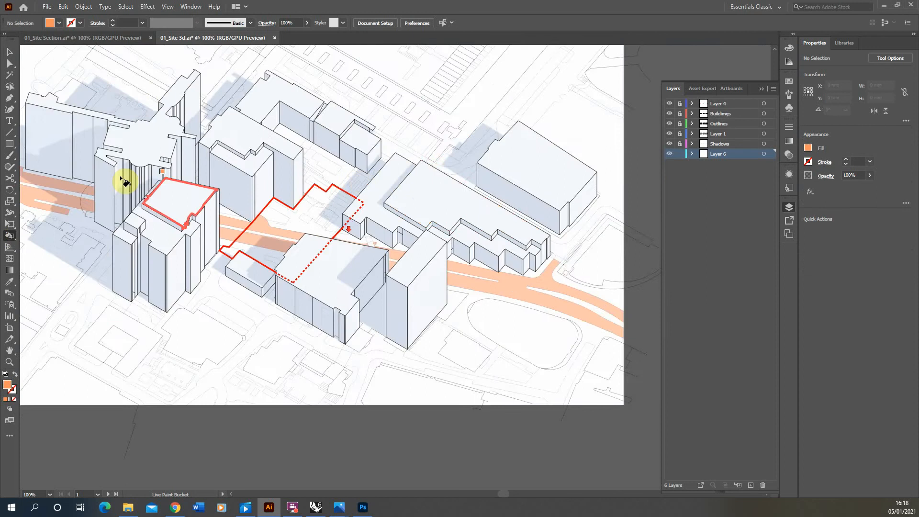
scroll(294, 239, "down", 4)
scroll(273, 168, "up", 4)
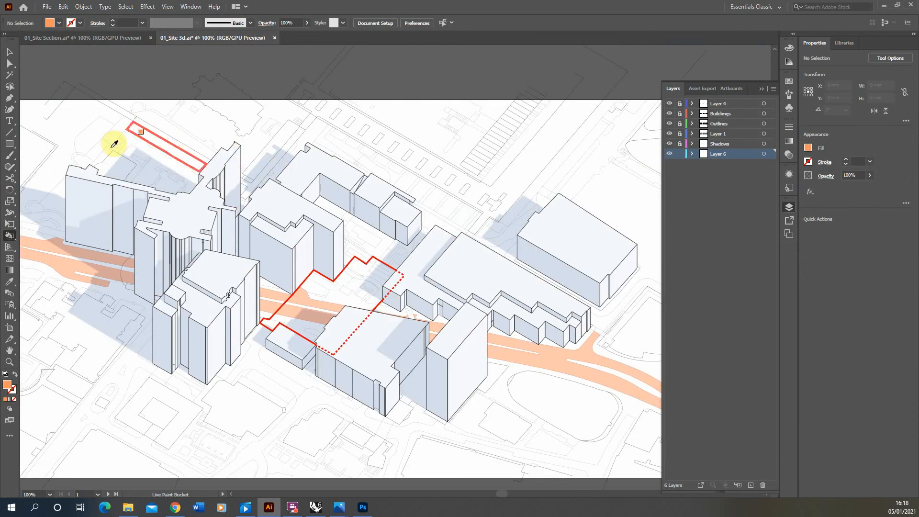
Fill the curved road beside the slab tower and the streets in the drawing's lower-left area with orange.
scroll(240, 211, "down", 3)
scroll(113, 220, "up", 5)
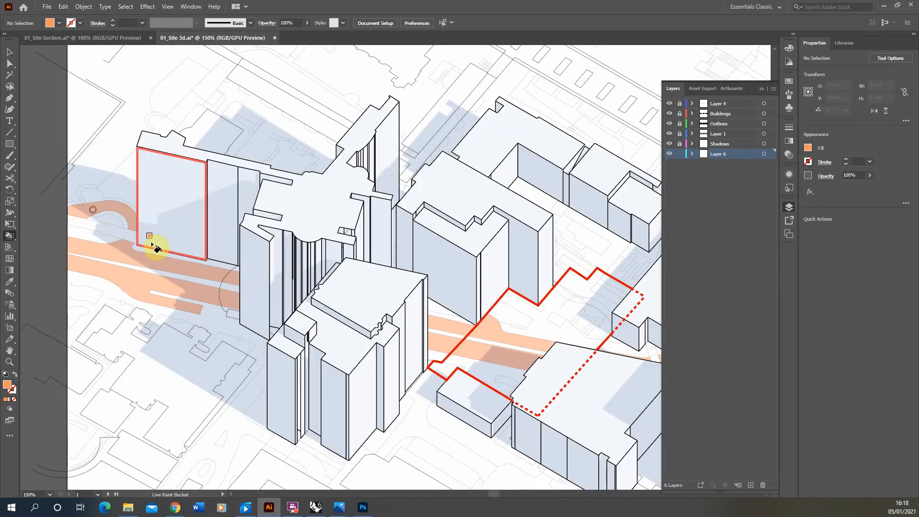
scroll(250, 269, "down", 2)
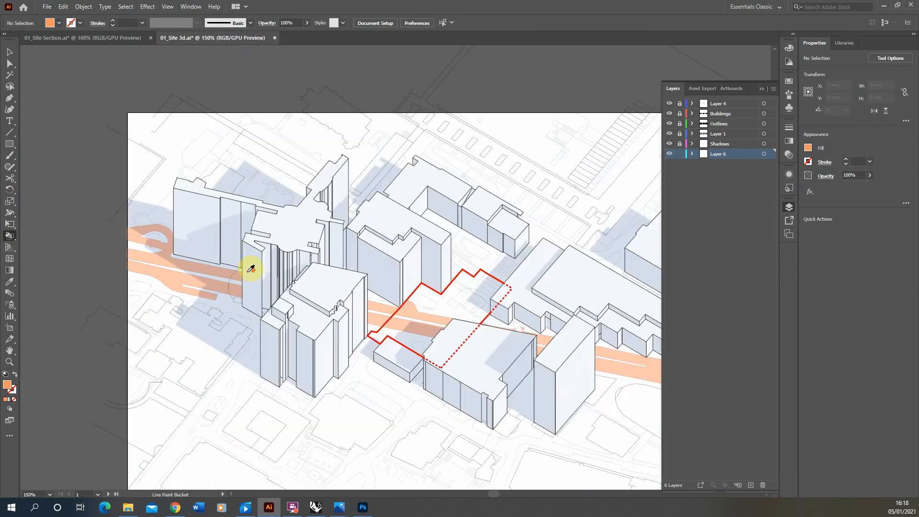
scroll(242, 328, "down", 2)
scroll(403, 398, "up", 3)
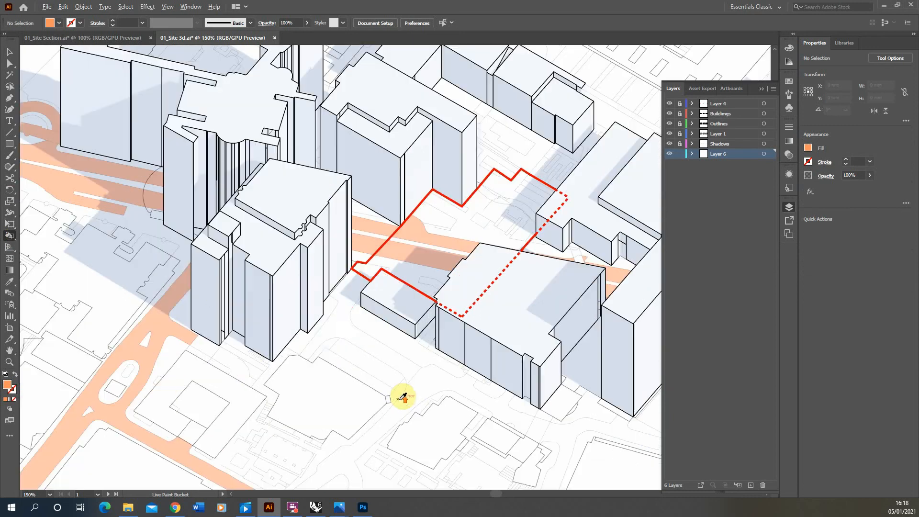
Fill the remaining foreground streets with orange, from the red site boundary's lower corner to the junction near the oval plot.
scroll(493, 293, "down", 3)
scroll(510, 356, "up", 2)
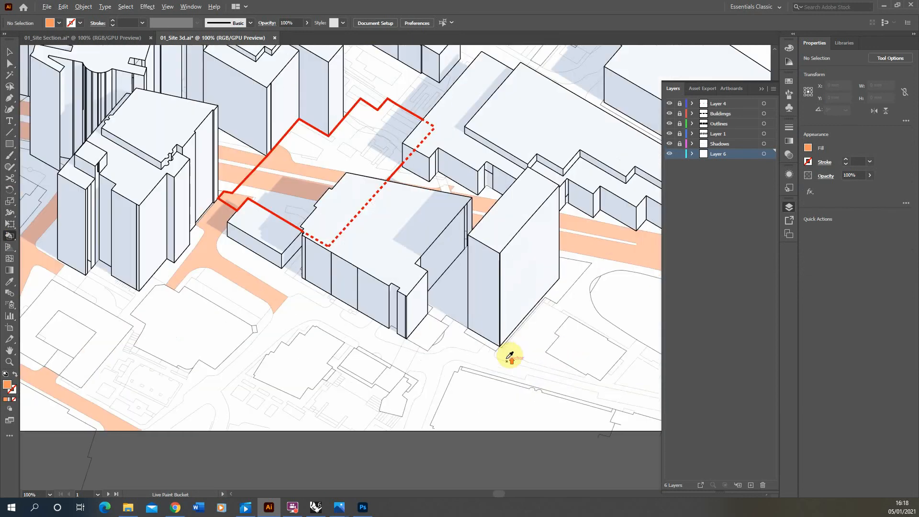
left_click(474, 361)
left_click(400, 353)
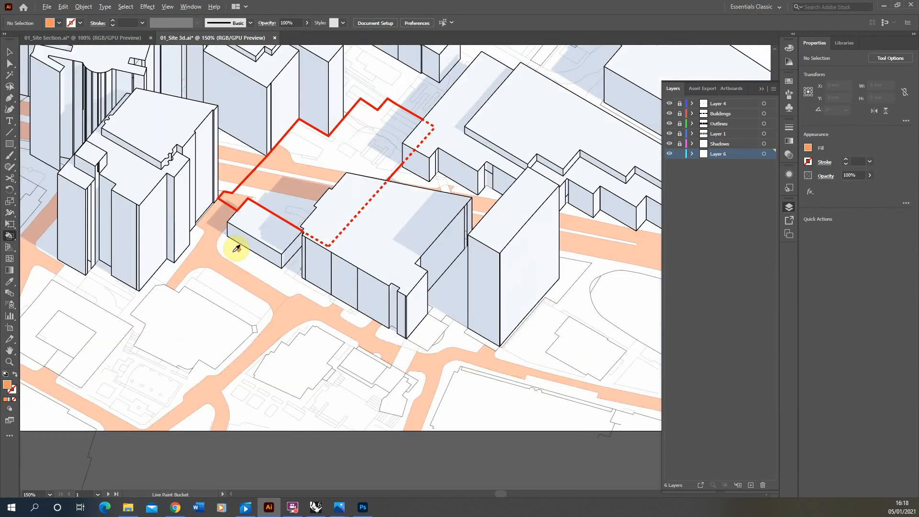
scroll(236, 247, "down", 2)
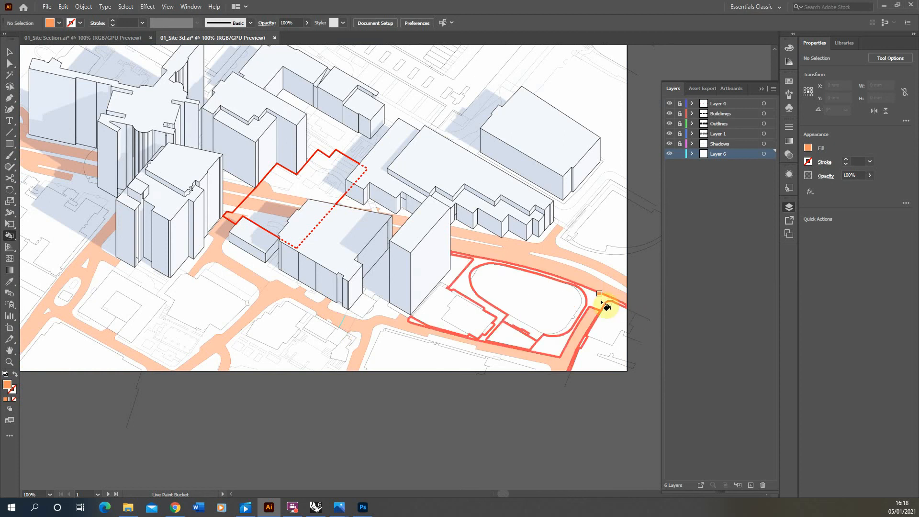
Fill the road and open ground around the large block in the drawing's upper-right area with orange.
scroll(385, 252, "down", 1)
scroll(537, 202, "up", 2)
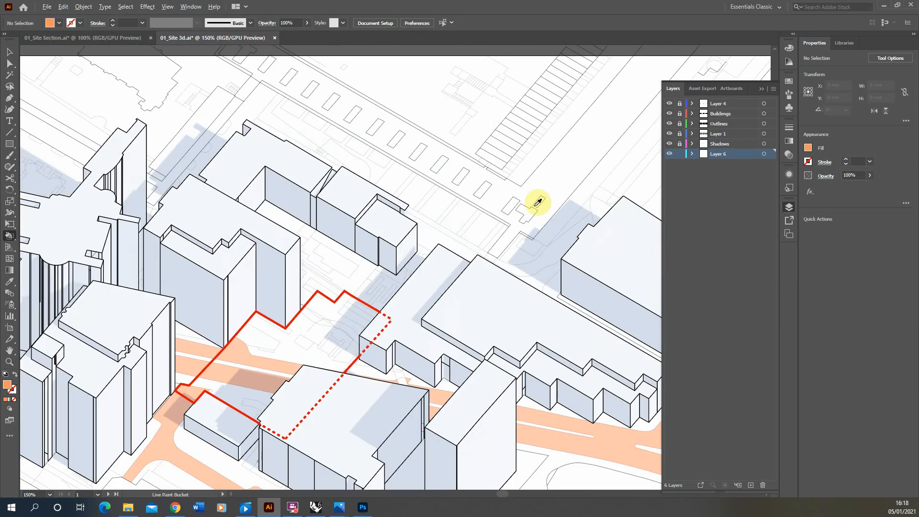
key("ctrl+minus")
left_click(500, 248)
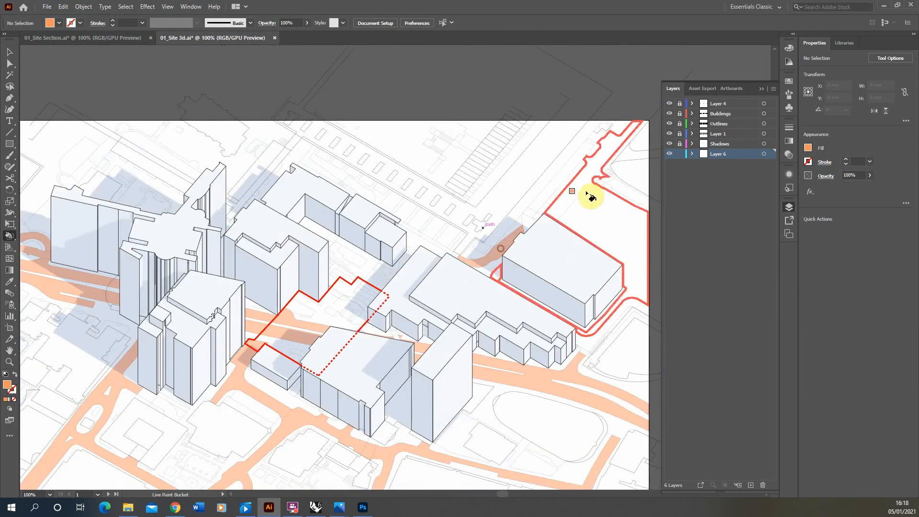
left_click(581, 194)
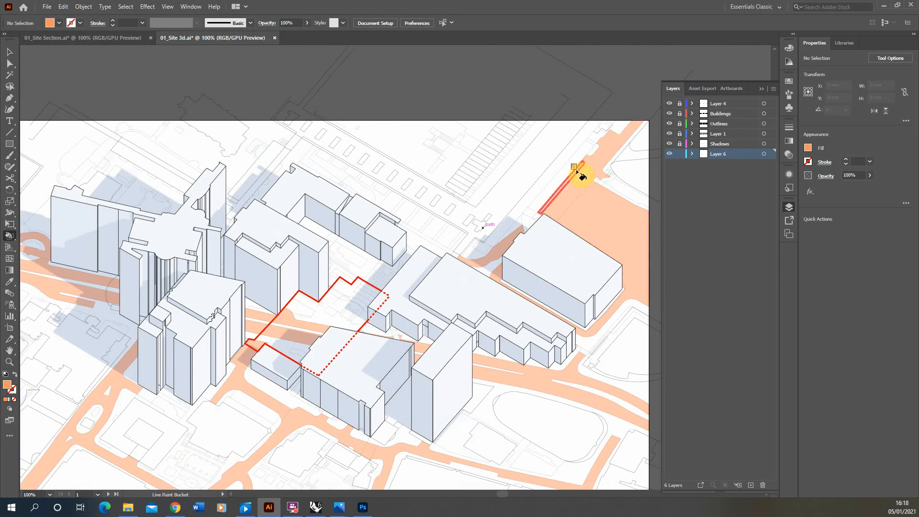
left_click(543, 194)
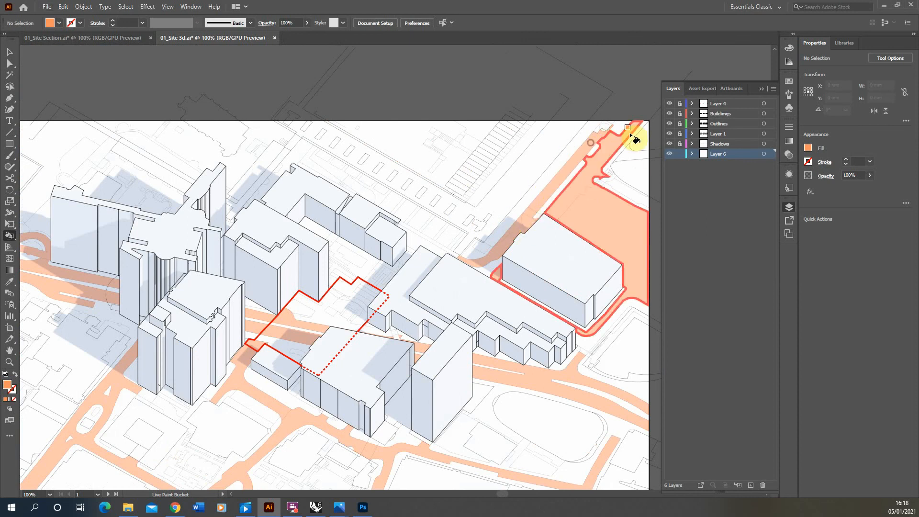
scroll(451, 188, "down", 2)
scroll(378, 148, "up", 3)
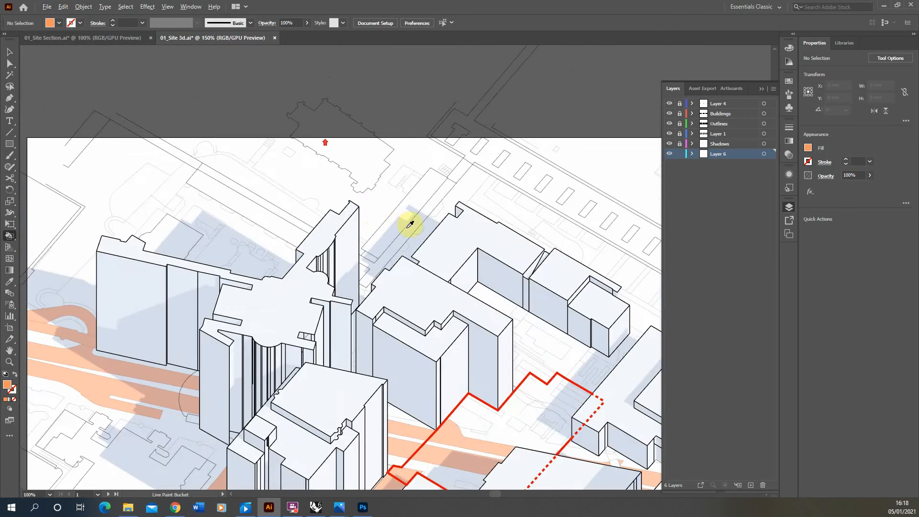
scroll(168, 231, "down", 3)
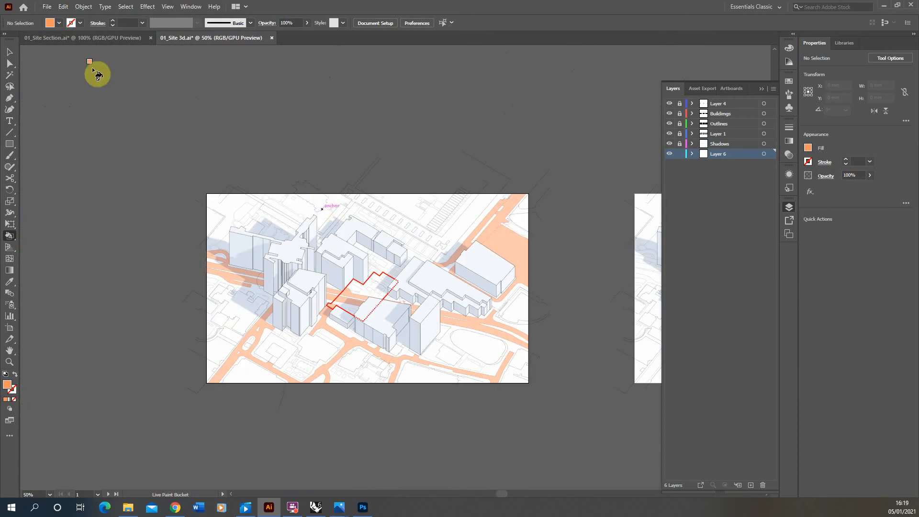
Change the fill colour to pale yellow FFEA80.
left_click(10, 52)
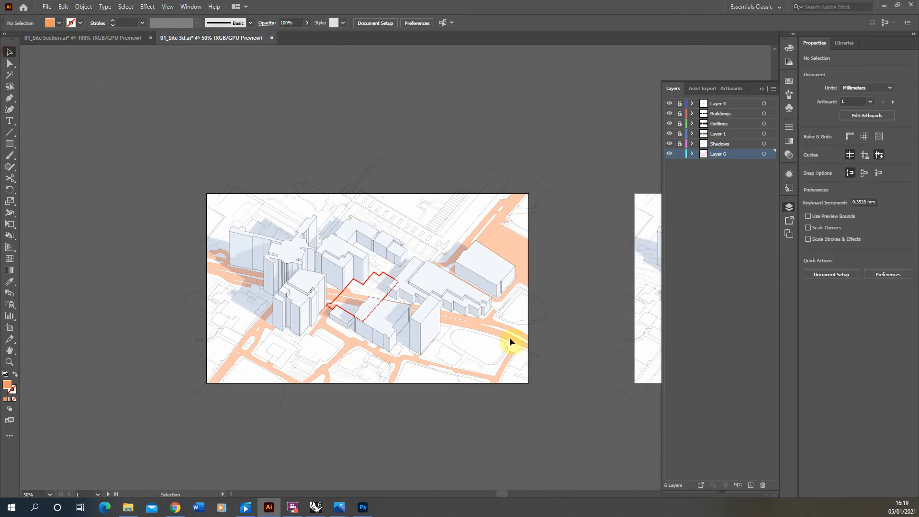
left_click(483, 328)
left_click(97, 246)
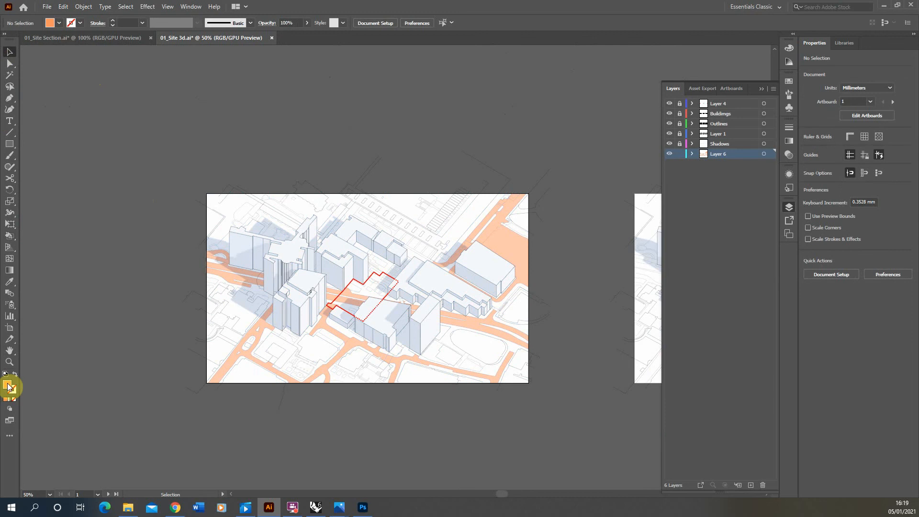
double_click(7, 384)
left_click_drag(469, 301, 475, 294)
left_click_drag(408, 190, 394, 188)
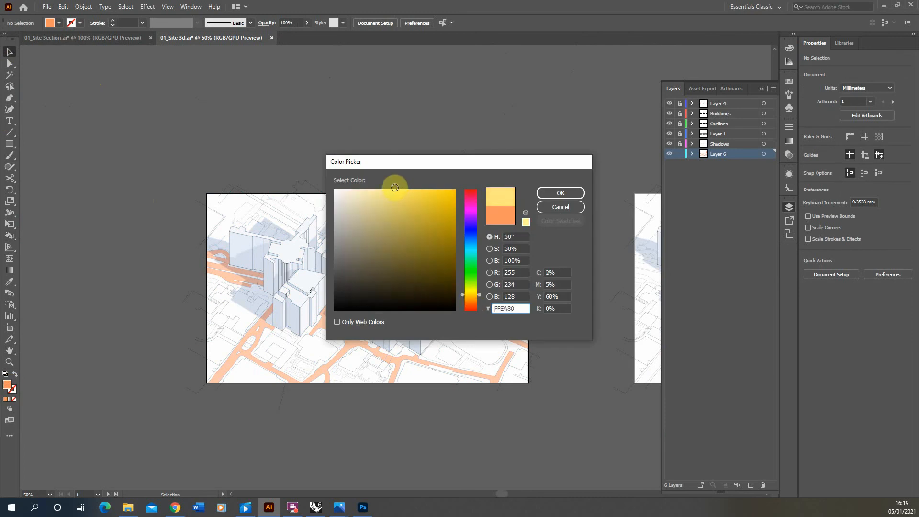
left_click(555, 193)
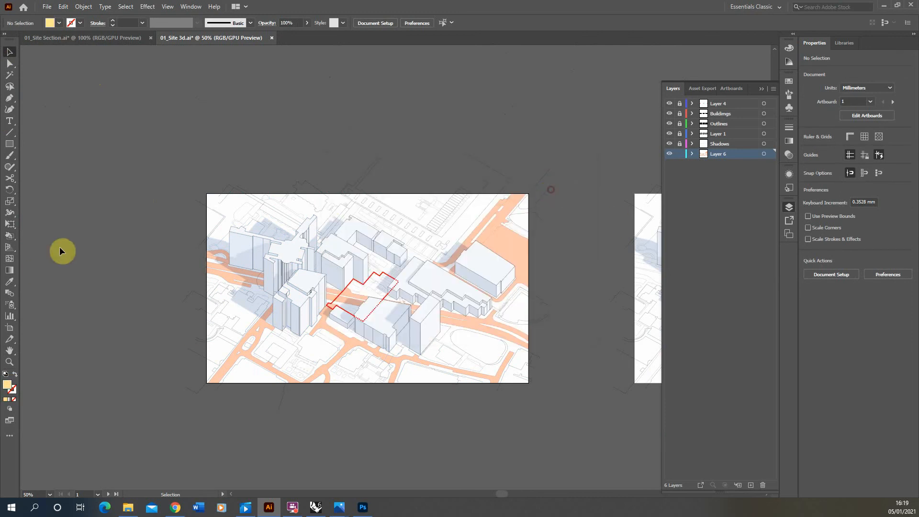
Live Paint the strip beside the tower cluster, the ground and road median around the red site boundary, and the patch behind the central block pale yellow.
left_click(12, 236)
scroll(332, 353, "up", 4)
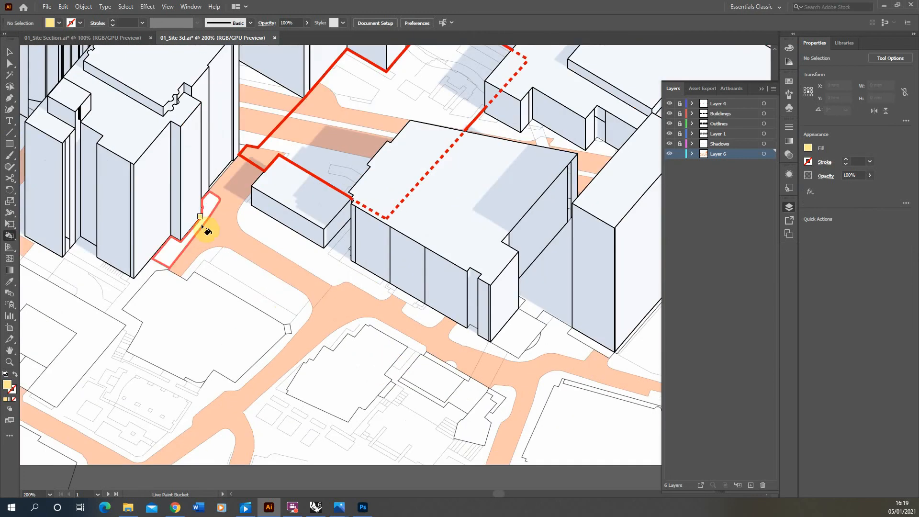
left_click(207, 231)
left_click(290, 154)
left_click(312, 128)
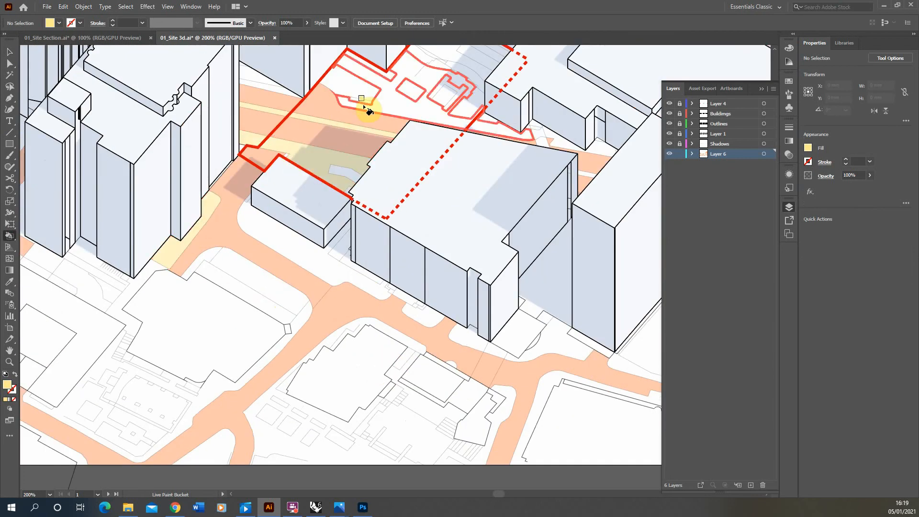
left_click(563, 145)
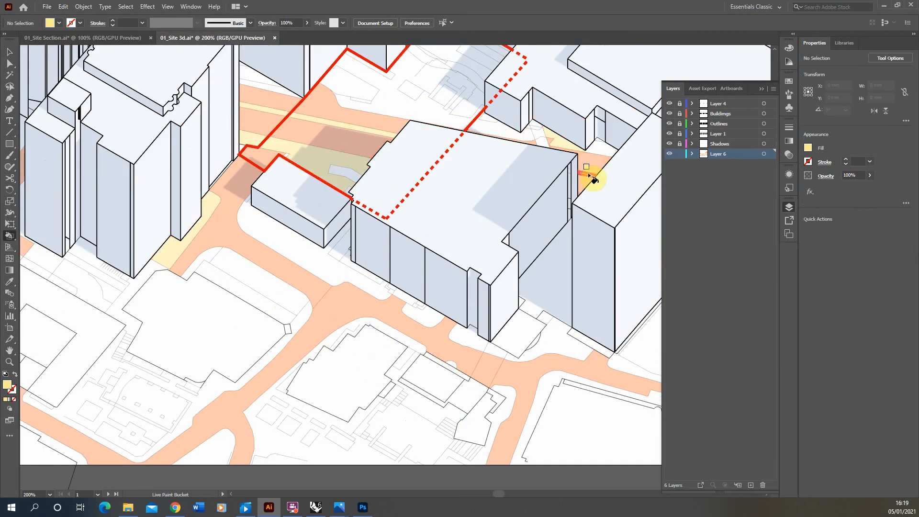
Fill the two median strips in the main road north of the oval plot with pale yellow.
scroll(236, 219, "down", 5)
scroll(407, 199, "up", 4)
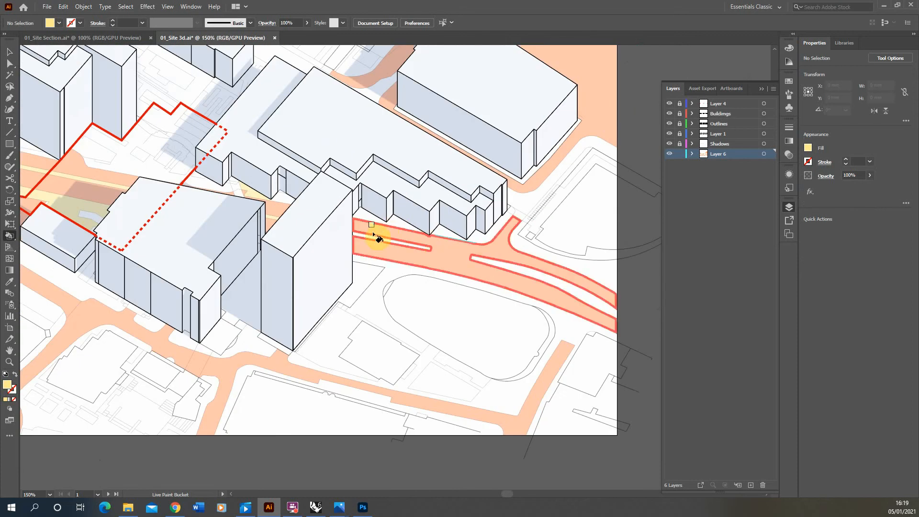
left_click(376, 237)
left_click(500, 264)
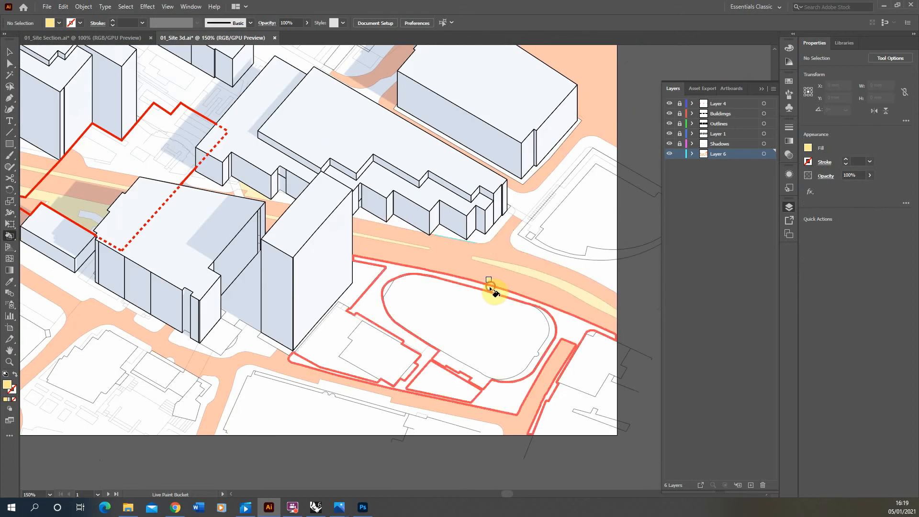
Fill the ground around the oval plot, the strip beside the tower cluster and the open ground inside the red site boundary with pale yellow.
left_click(490, 286)
key("ctrl+minus")
key("ctrl+minus")
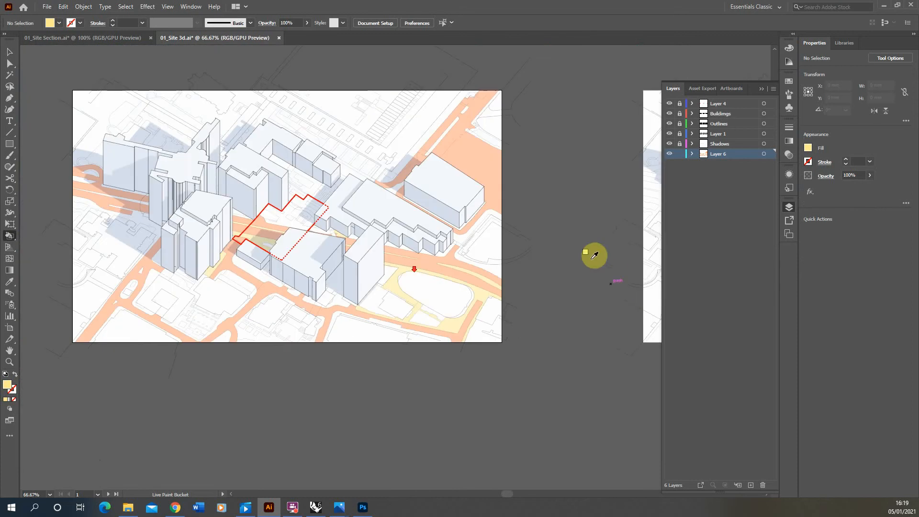
left_click(97, 211)
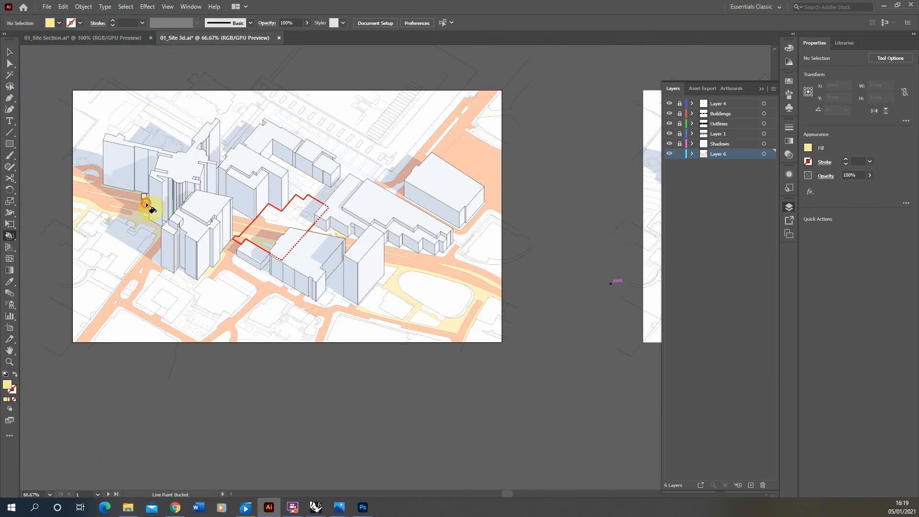
scroll(250, 207, "up", 1)
left_click(297, 230)
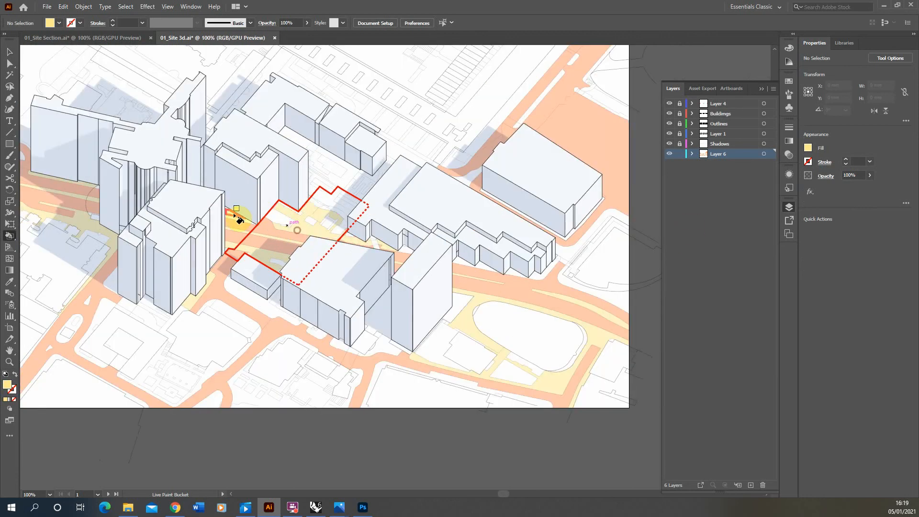
key("ctrl+minus")
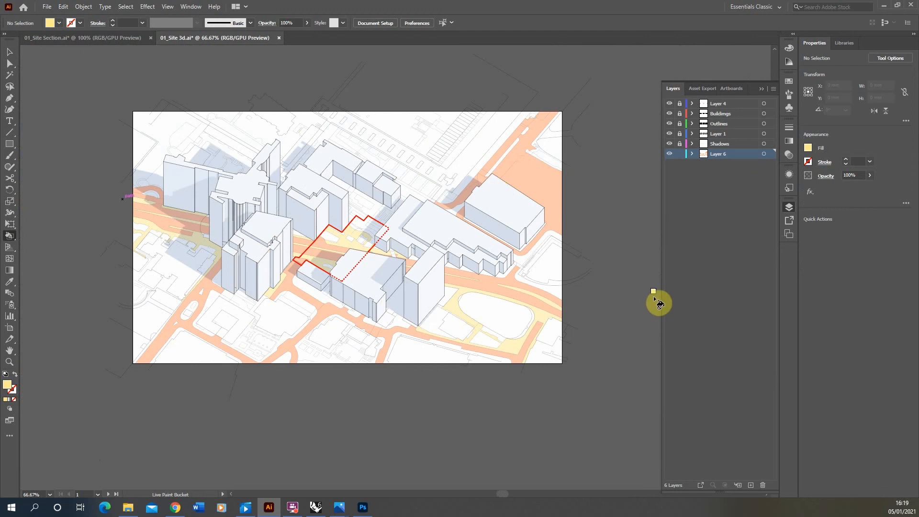
scroll(193, 309, "down", 1)
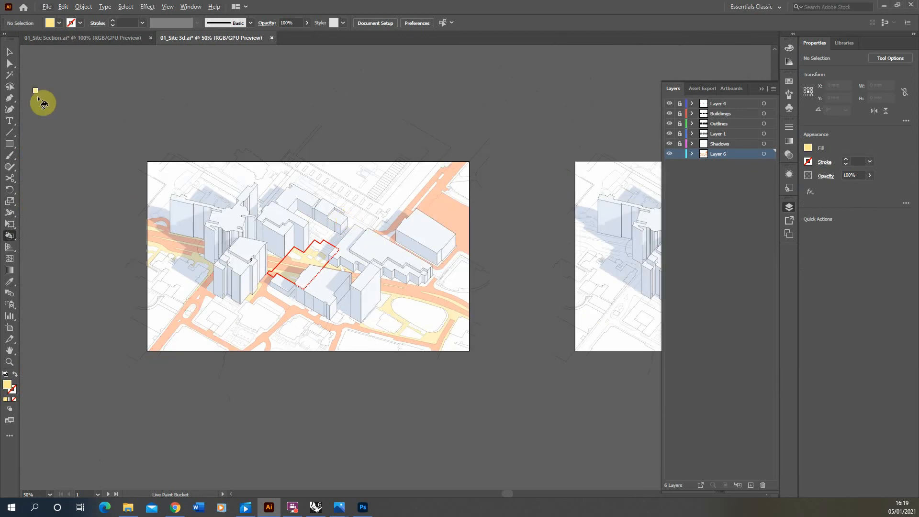
Lock Layer 6 with the ground colours and create a new layer above Layer 4.
left_click(10, 56)
scroll(196, 239, "up", 1)
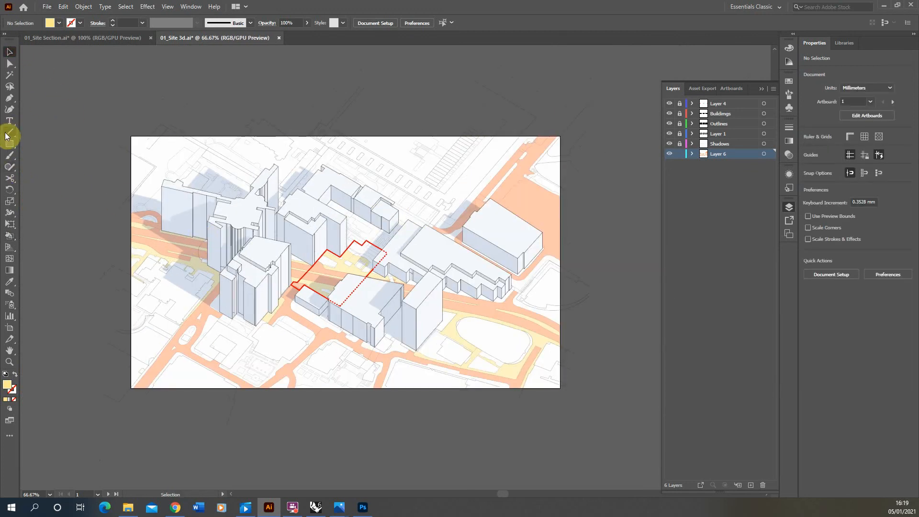
left_click(728, 104)
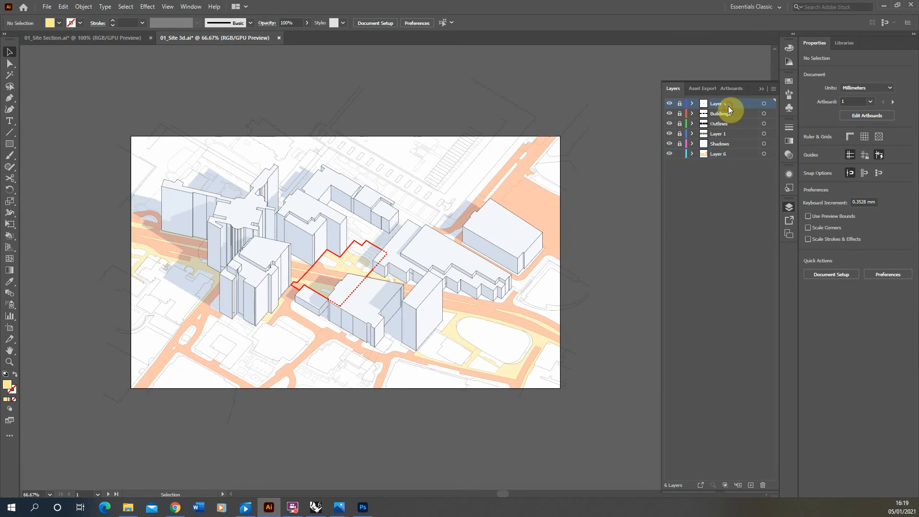
left_click(750, 485)
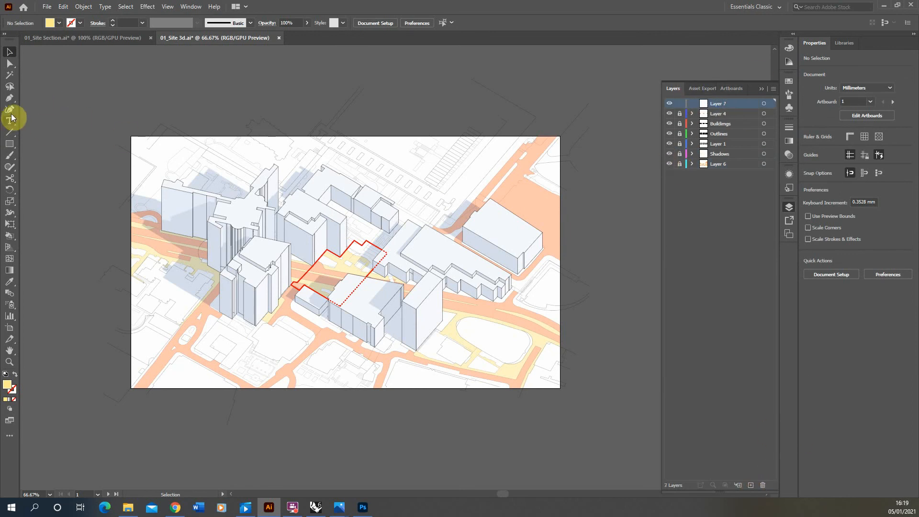
Set up the Pen tool with no fill and a strong orange-red stroke.
left_click(9, 97)
left_click(15, 374)
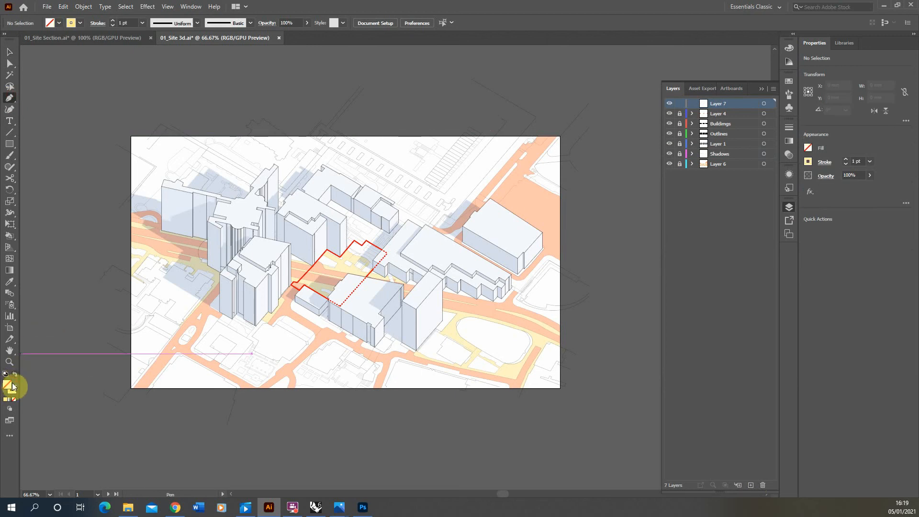
left_click(13, 391)
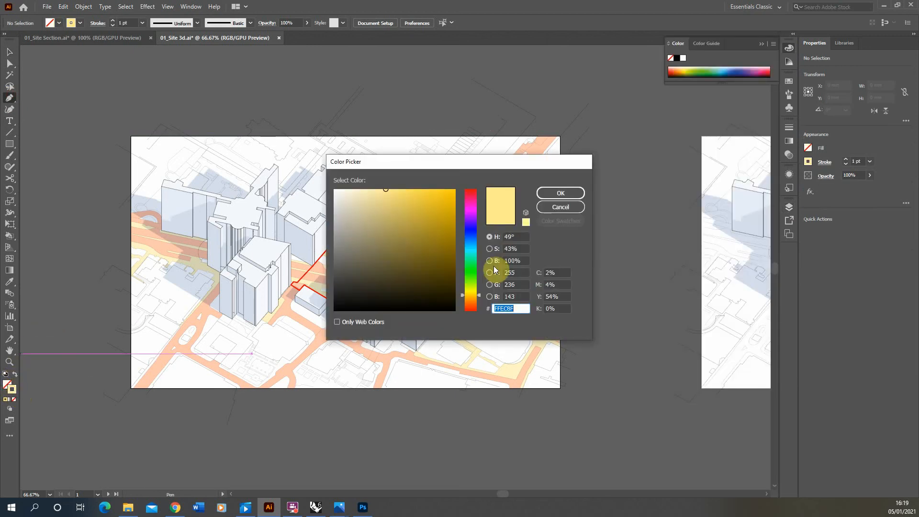
mouse_move(479, 295)
left_mouse_down()
mouse_move(477, 314)
mouse_move(481, 303)
left_mouse_up()
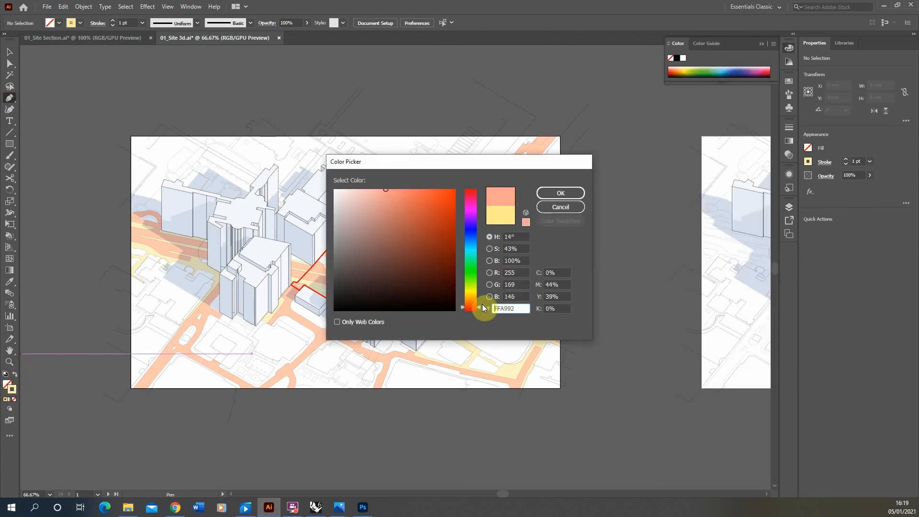
left_click_drag(447, 228, 460, 217)
left_click(576, 195)
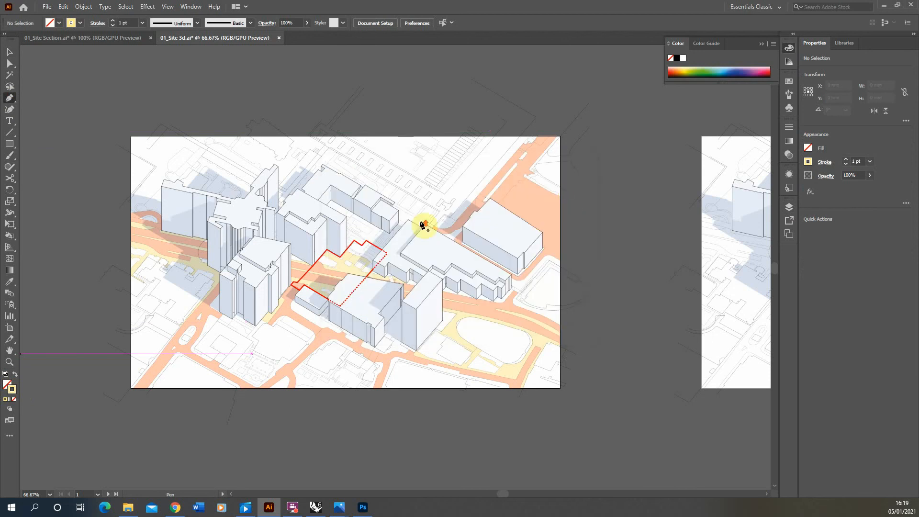
Draw an open curved path with the Pen tool along the main road's far carriageway, from the eastern artboard edge to beyond the tower cluster.
scroll(421, 222, "up", 2)
scroll(539, 358, "down", 2)
scroll(574, 386, "up", 2)
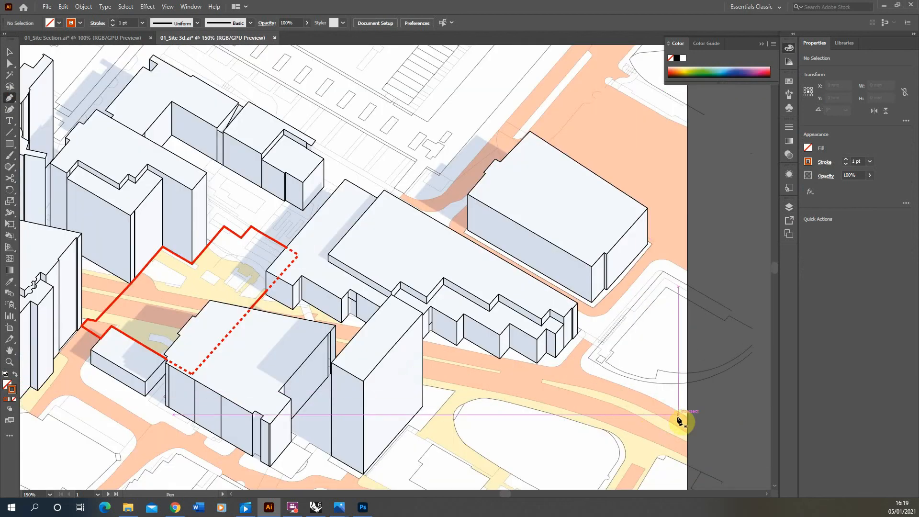
left_click_drag(691, 426, 540, 374)
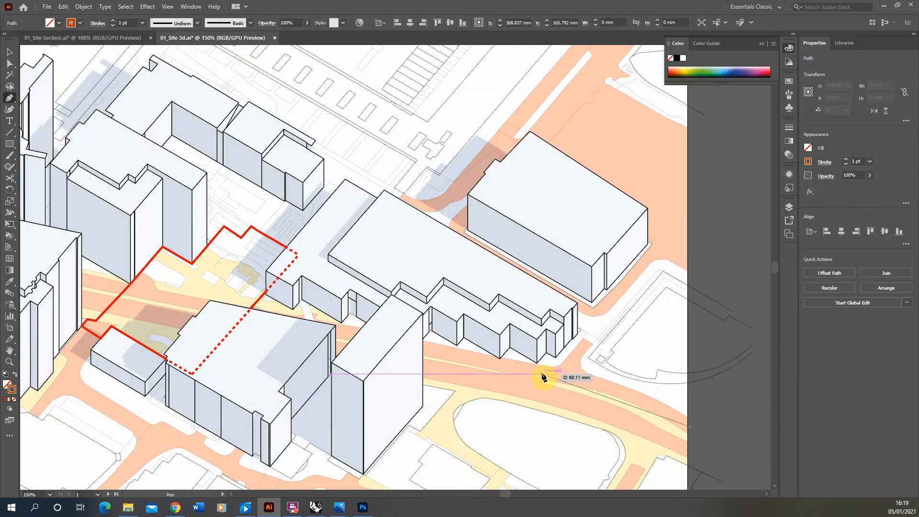
left_click(444, 354)
scroll(447, 353, "down", 1)
scroll(453, 352, "down", 3)
scroll(274, 299, "up", 2)
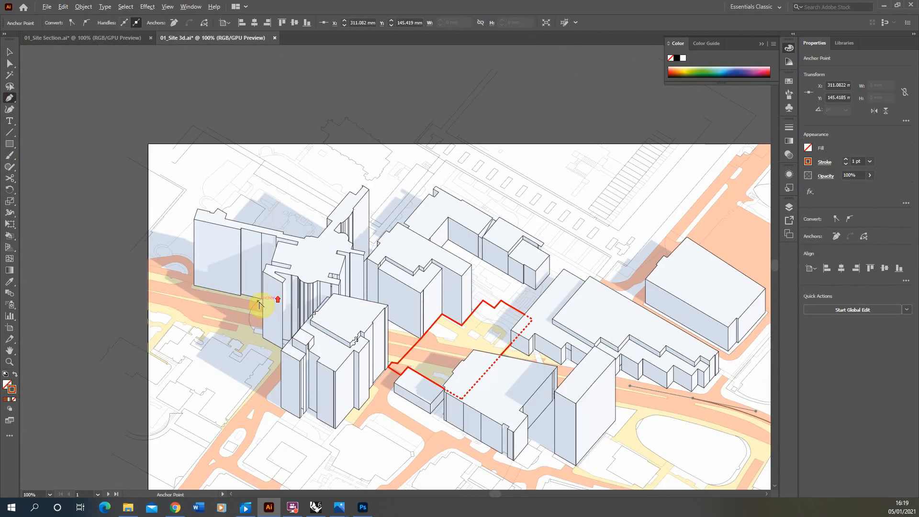
left_click(225, 301)
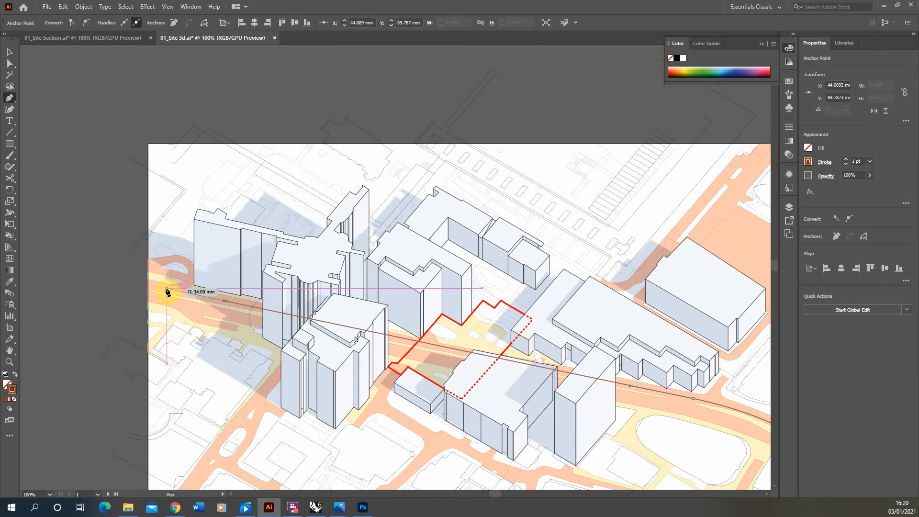
left_click(165, 288)
left_click(6, 55)
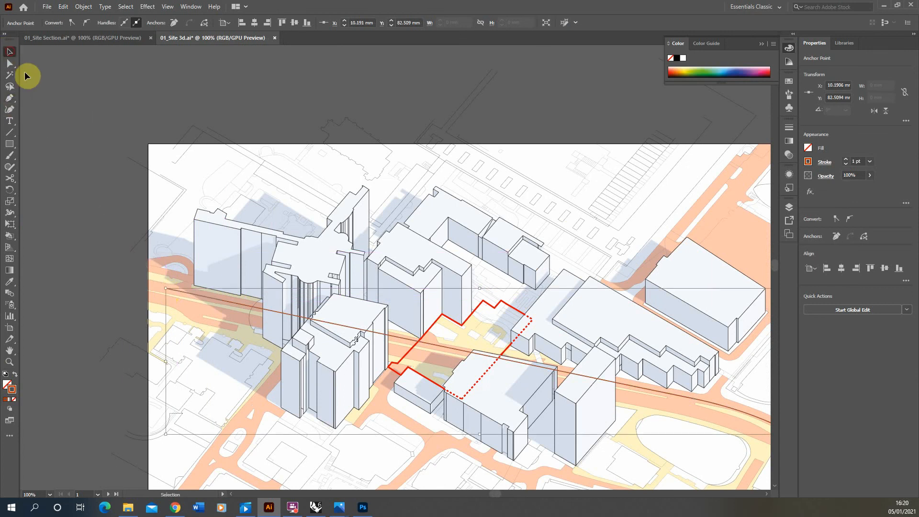
left_click(117, 195)
Make the new road path a dashed line with 6 pt dashes.
scroll(129, 197, "down", 1)
scroll(148, 259, "up", 2)
left_click(195, 267)
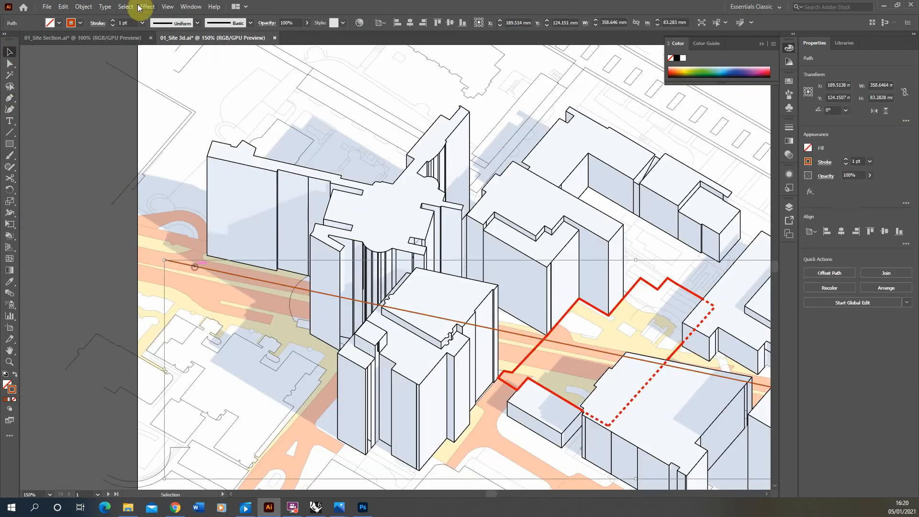
left_click(98, 24)
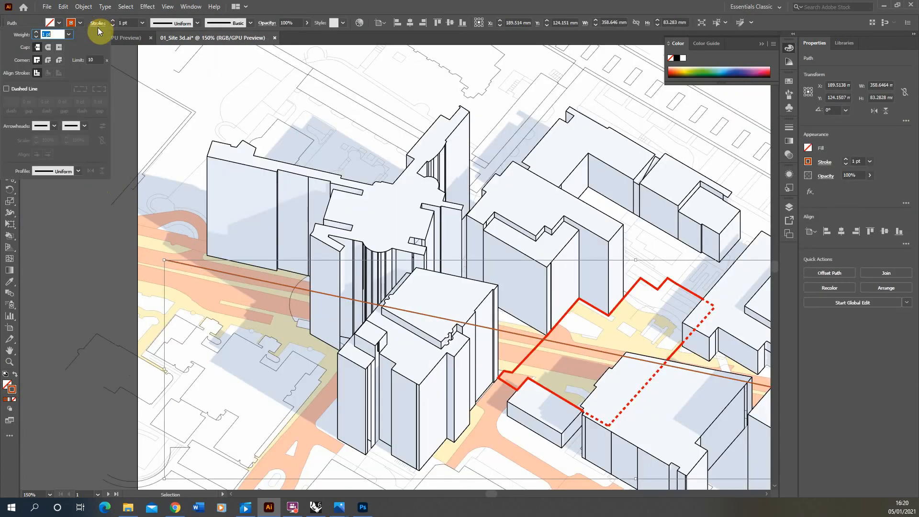
left_click(19, 88)
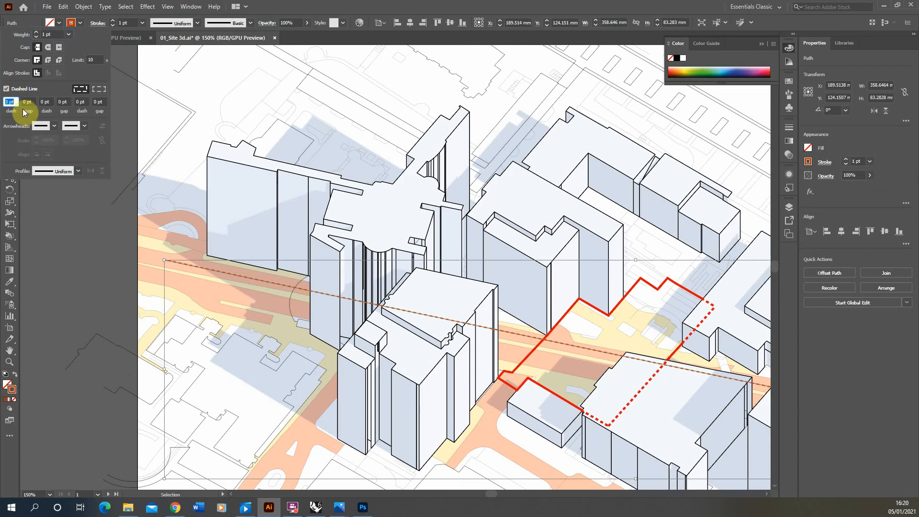
type("5")
key("Return")
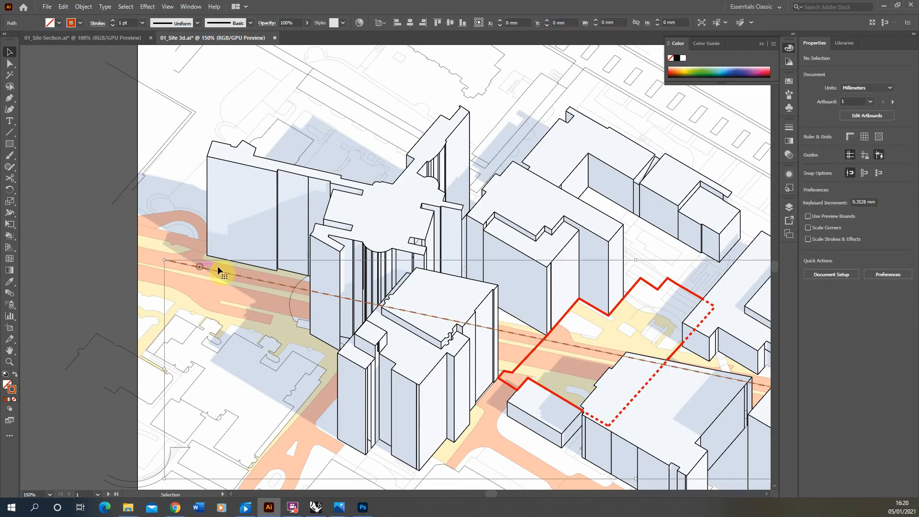
Add a solid arrowhead to the dashed road path and swap it to the end beyond the tower cluster.
left_click(107, 24)
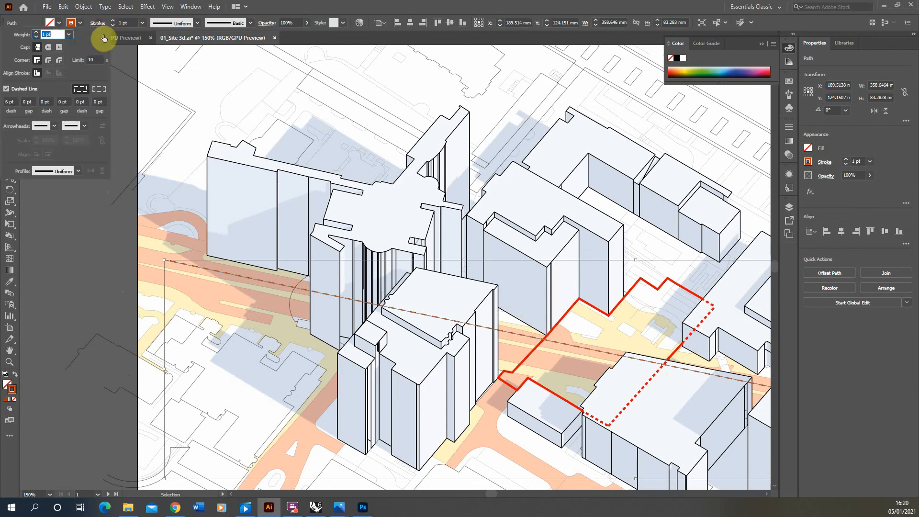
left_click(55, 126)
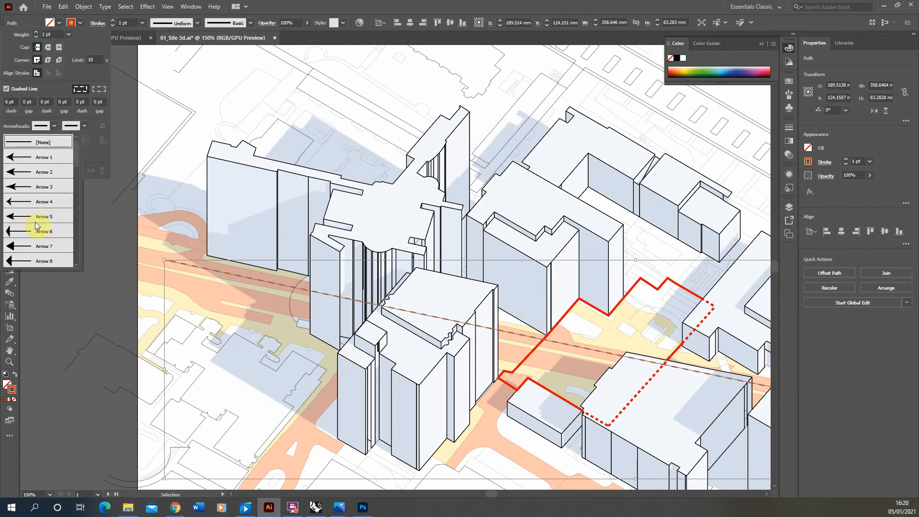
left_click(44, 232)
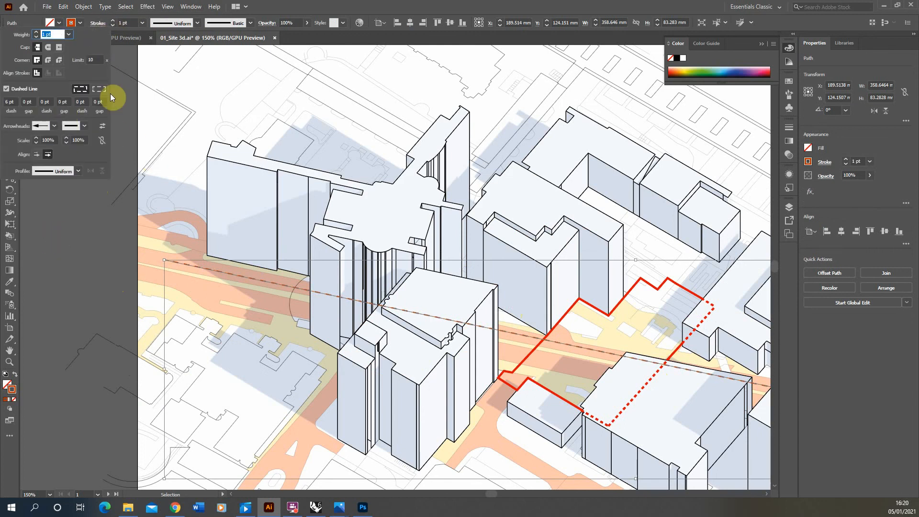
scroll(72, 294, "down", 1)
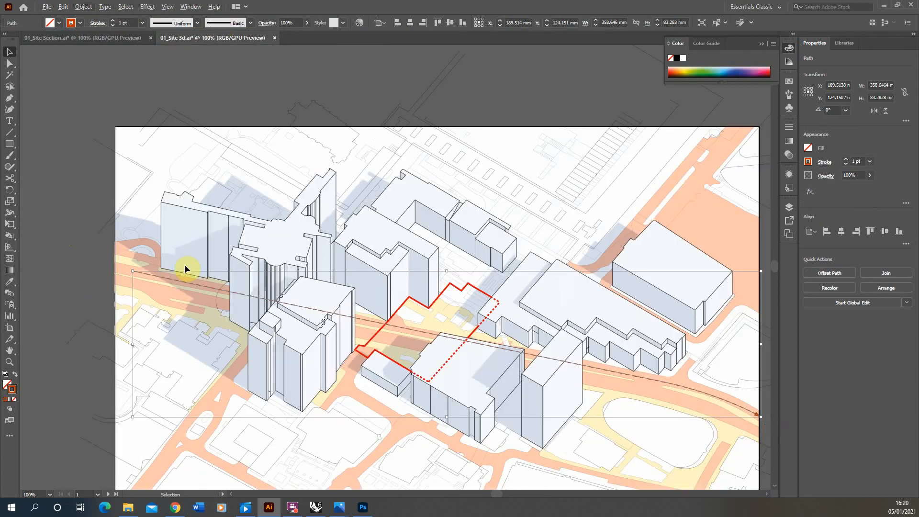
left_click(99, 24)
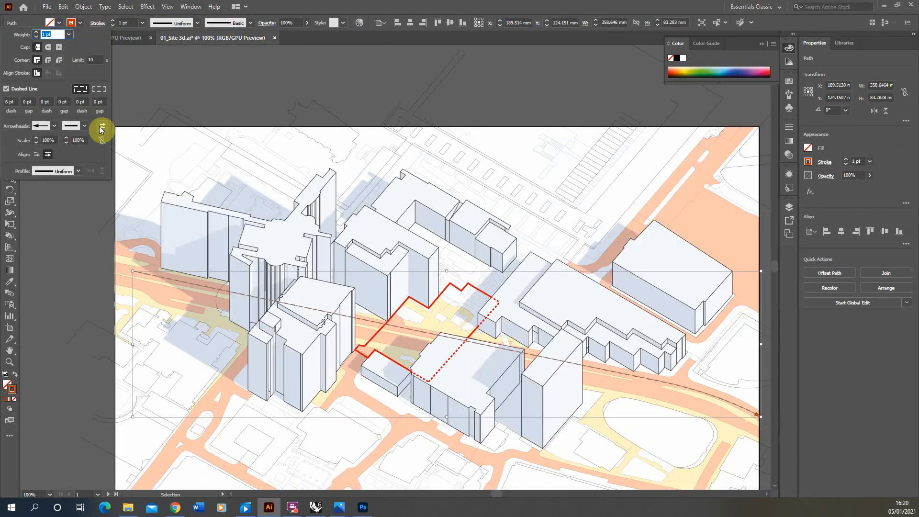
left_click(79, 272)
scroll(136, 230, "down", 1)
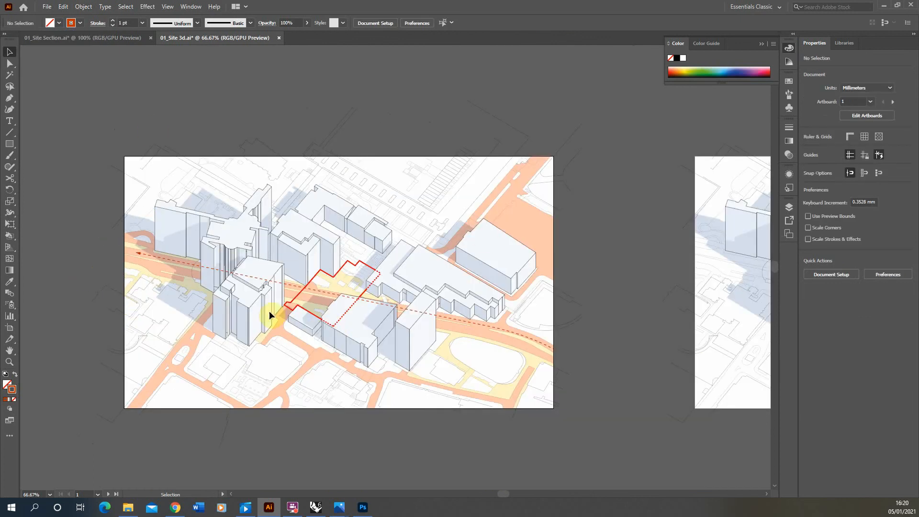
Draw a second dashed path along the main road's near carriageway, from beside the tower cluster to the bend past the oval plot.
left_click(9, 98)
scroll(132, 230, "up", 2)
left_click(136, 288)
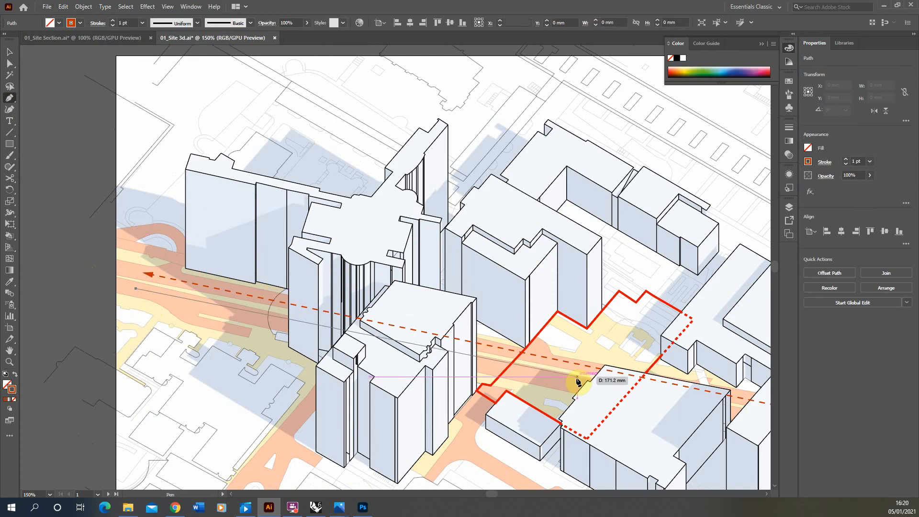
left_click(574, 383)
scroll(273, 262, "down", 2)
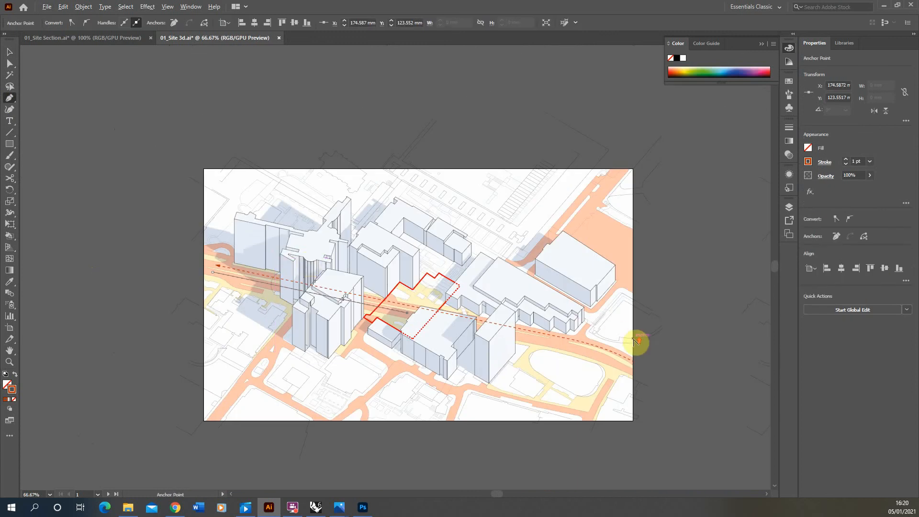
scroll(636, 340, "up", 2)
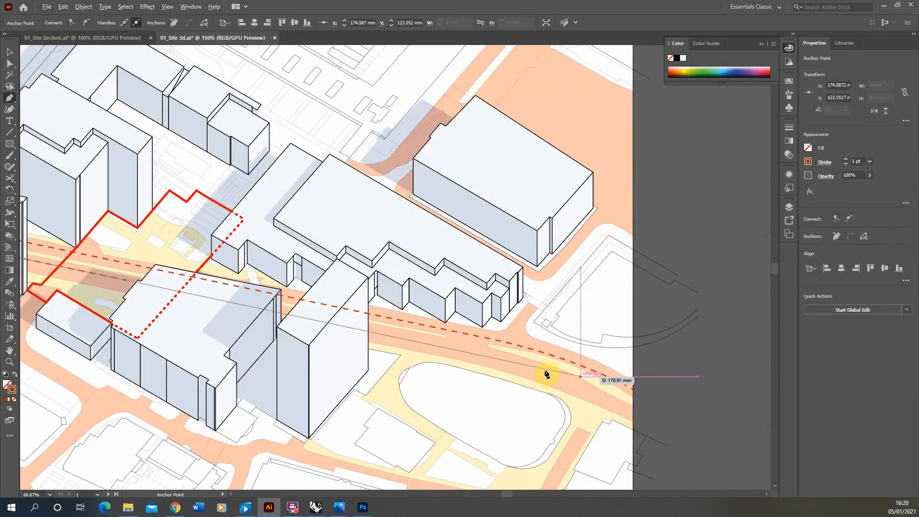
left_click(434, 343)
left_click_drag(581, 390, 630, 413)
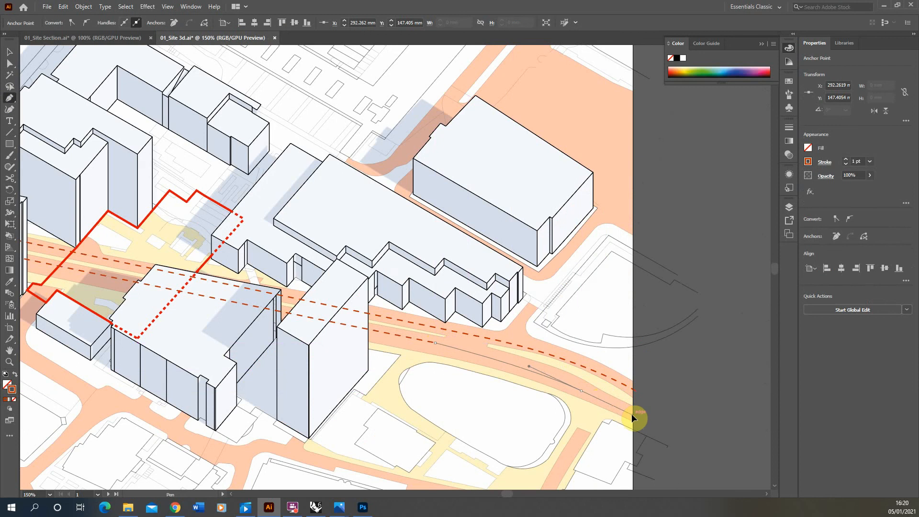
left_click(9, 51)
left_click(675, 373)
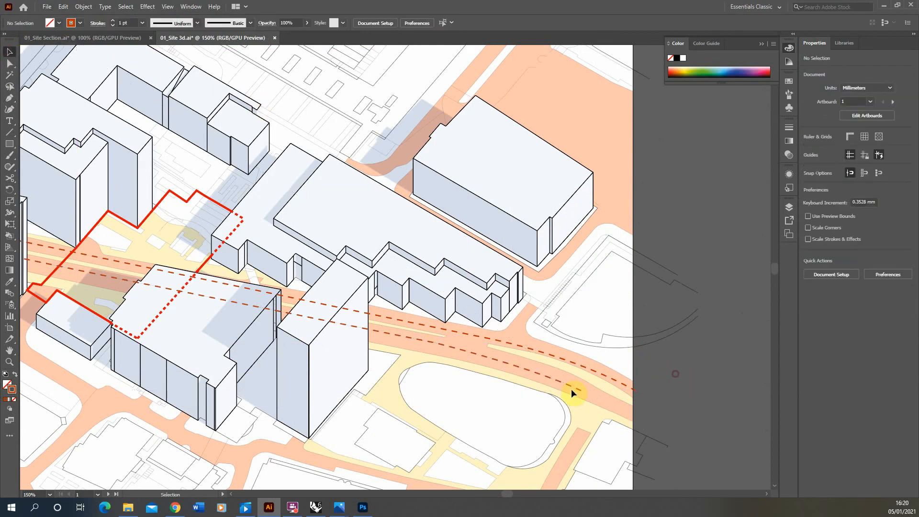
Add an Arrow 9 arrowhead to the second dashed path's end near the oval plot.
left_click(571, 389)
left_click(98, 23)
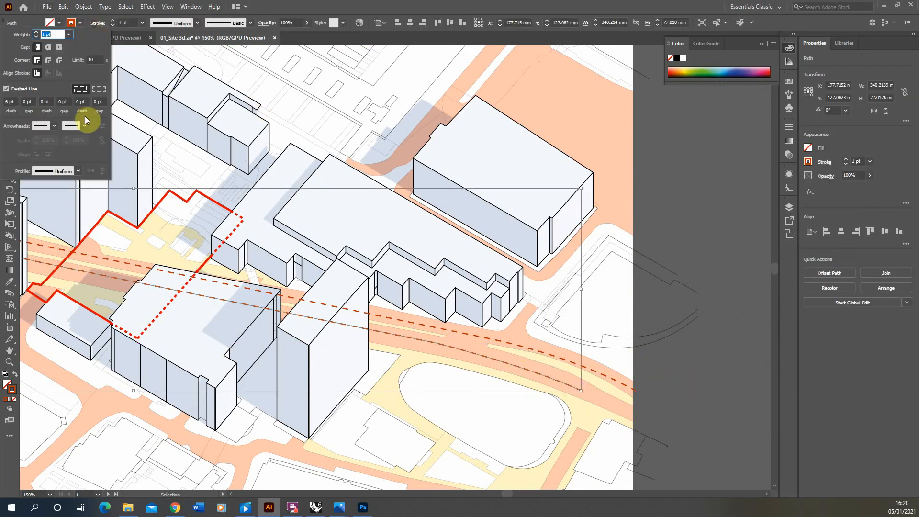
left_click(84, 125)
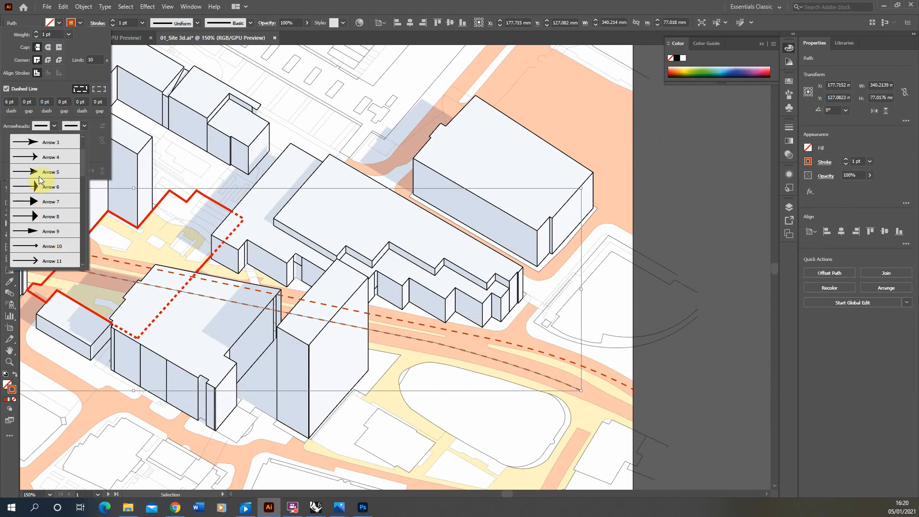
left_click(50, 233)
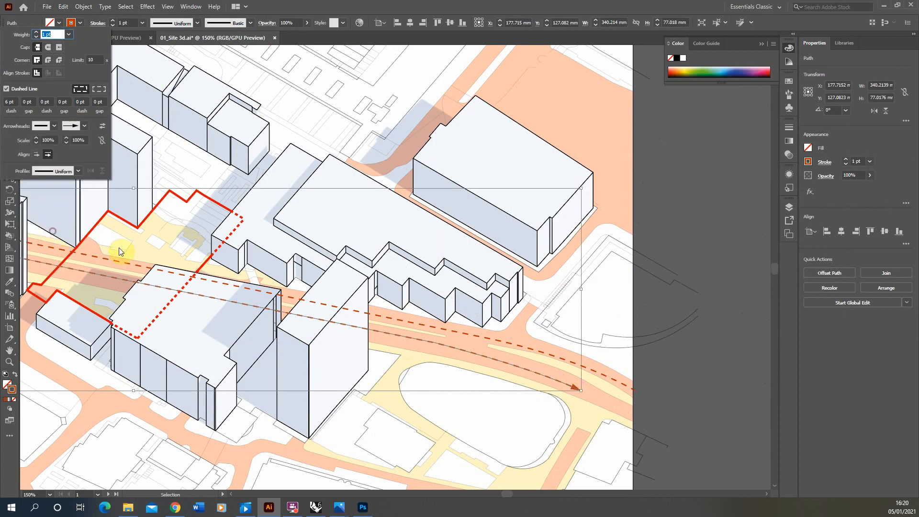
Stretch the lower dashed traffic path past the artboard edge beyond the tower cluster, to about 351 mm wide.
left_click(683, 358)
left_click(690, 363)
scroll(690, 363, "down", 2)
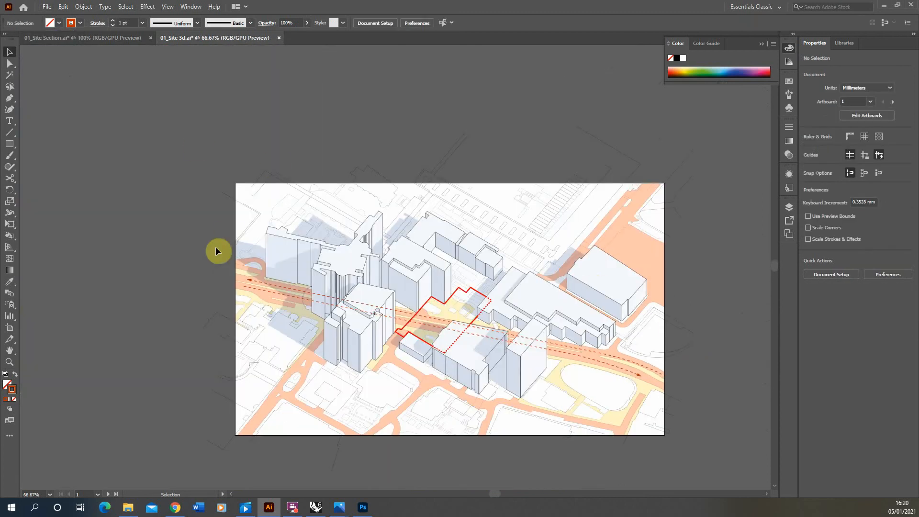
scroll(231, 275, "up", 3)
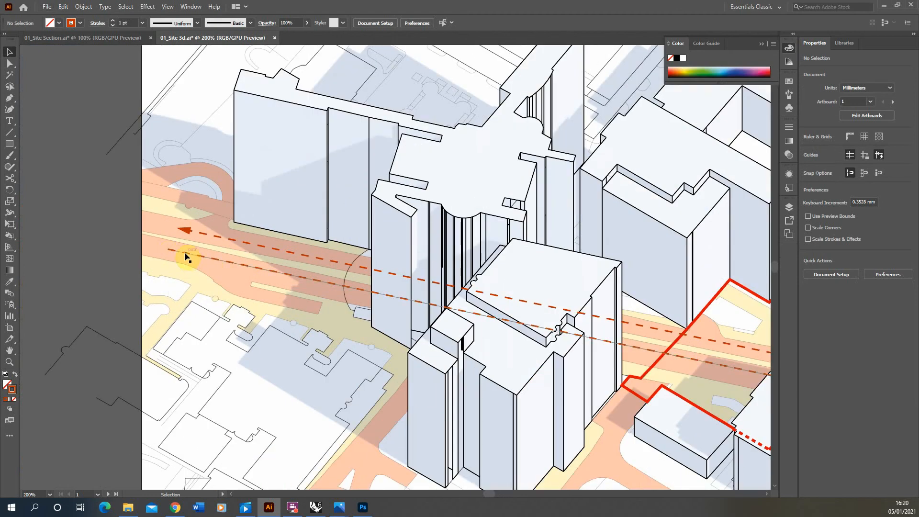
left_click(164, 250)
left_click_drag(163, 246, 132, 242)
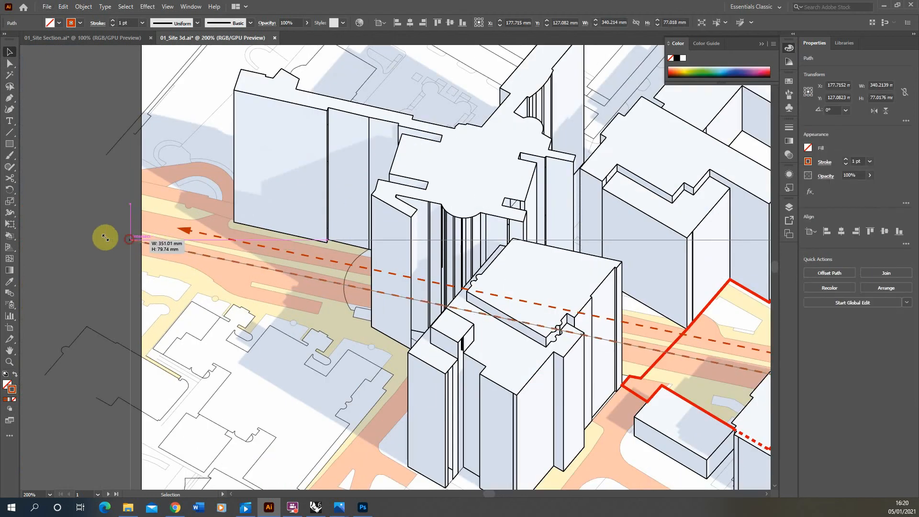
left_click(53, 219)
Rename the layer holding the Live Paint road artwork as Livepaint.
scroll(54, 219, "down", 3)
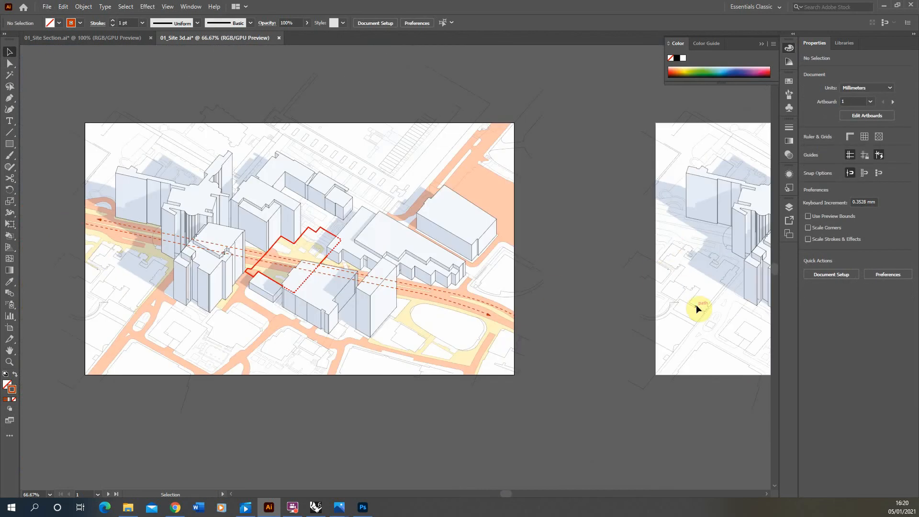
scroll(467, 195, "up", 1)
scroll(160, 227, "down", 2)
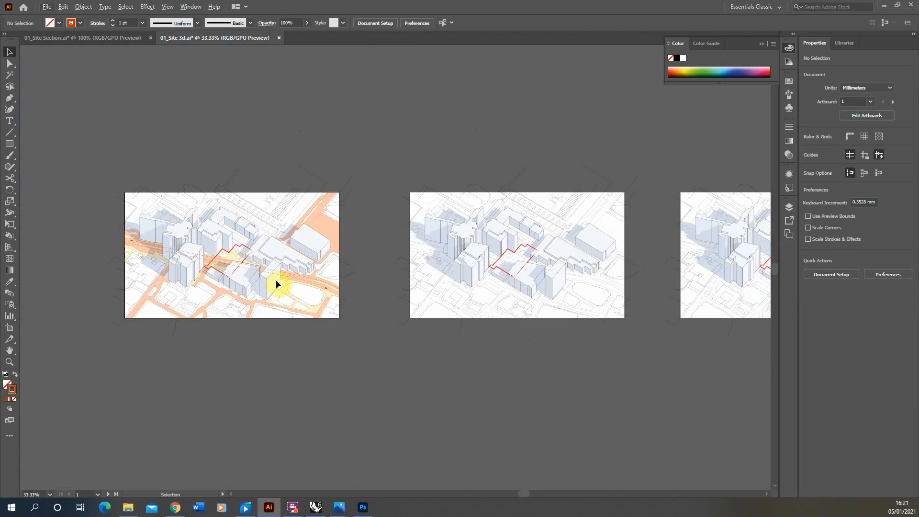
scroll(200, 303, "up", 3)
left_click(789, 207)
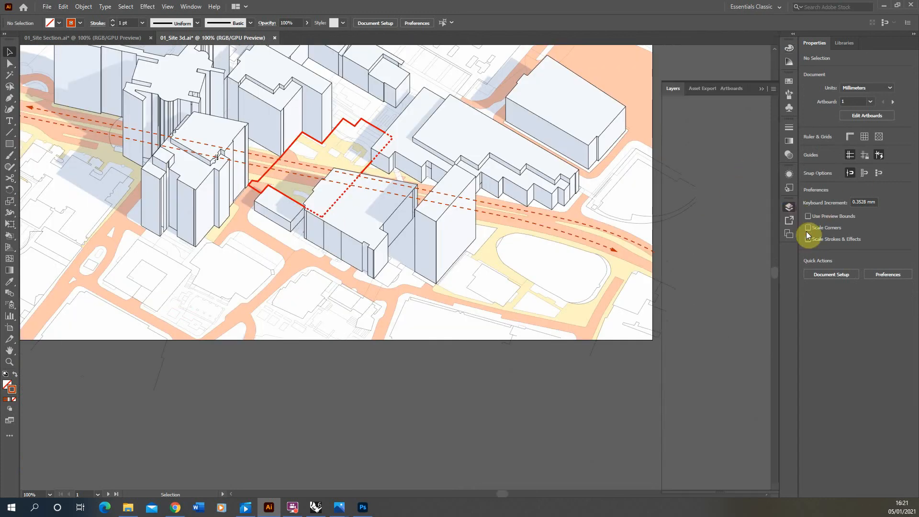
left_click(679, 164)
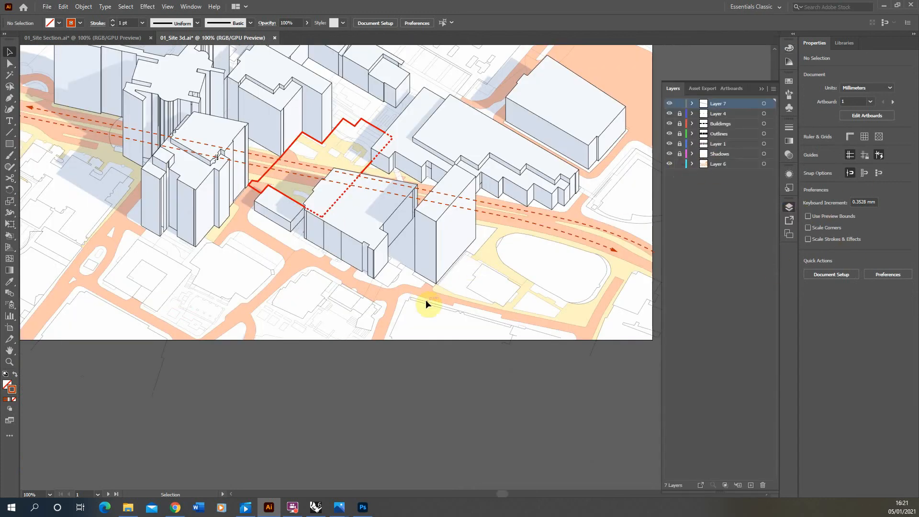
left_click(419, 289)
double_click(719, 163)
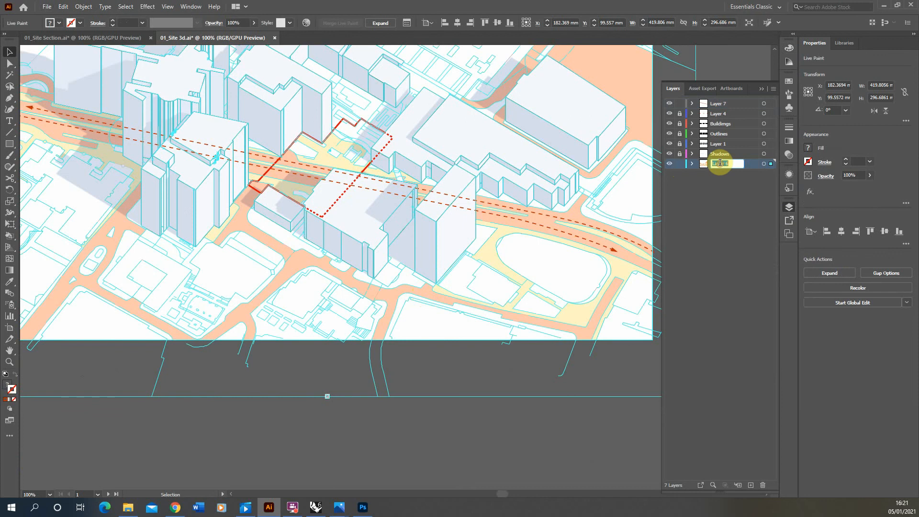
type("Livepaint")
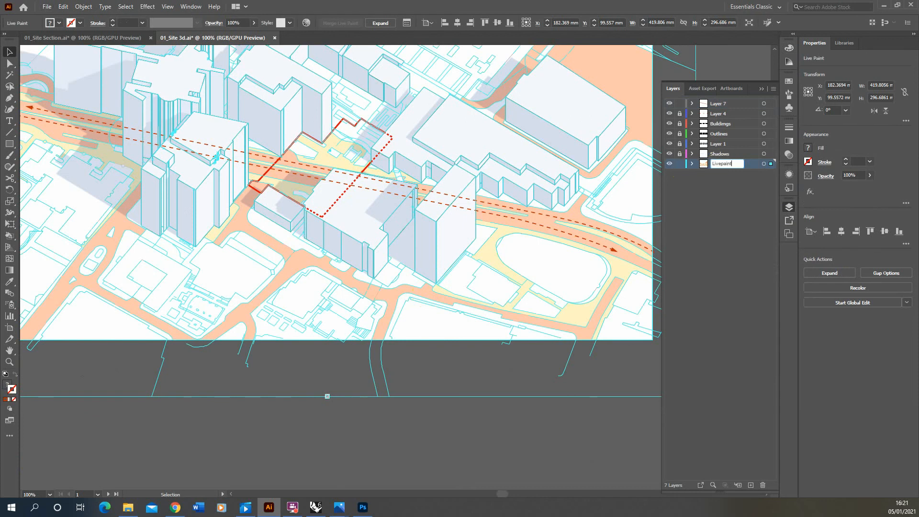
left_click(454, 447)
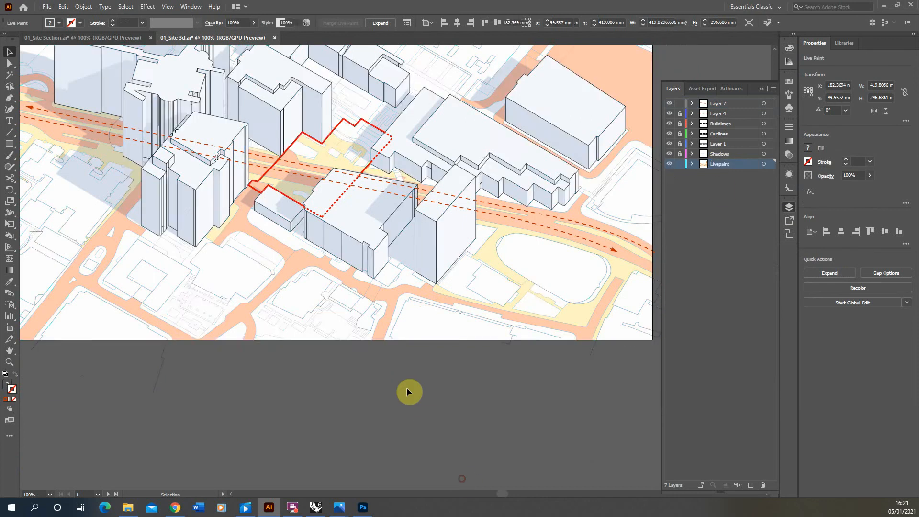
Copy the Live Paint group from the first artboard and paste it in place on the second artboard.
scroll(307, 378, "down", 2)
left_click(375, 337)
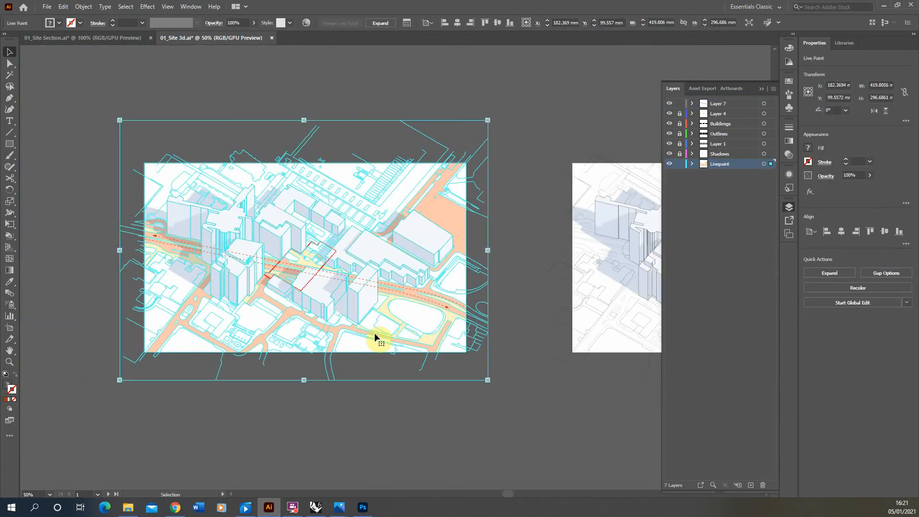
scroll(376, 330, "down", 1)
scroll(376, 330, "up", 1)
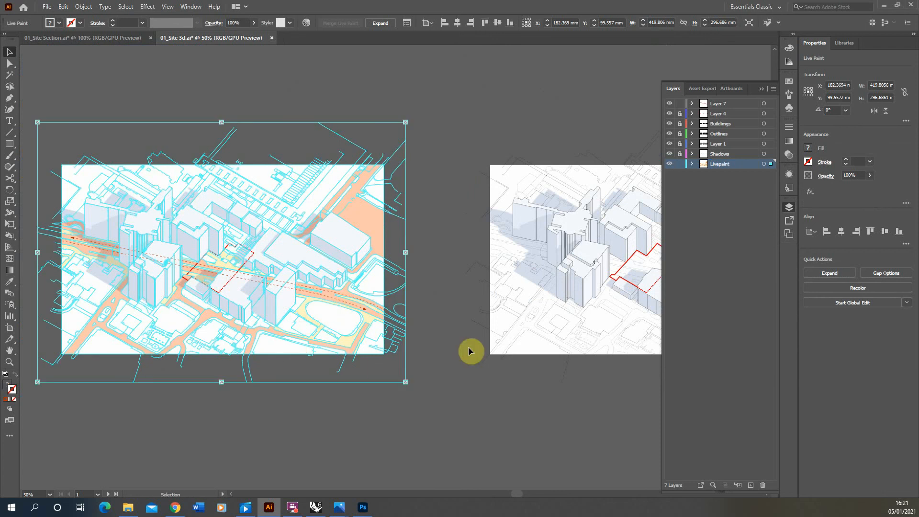
left_click(529, 346)
scroll(166, 287, "down", 2)
scroll(468, 300, "up", 2)
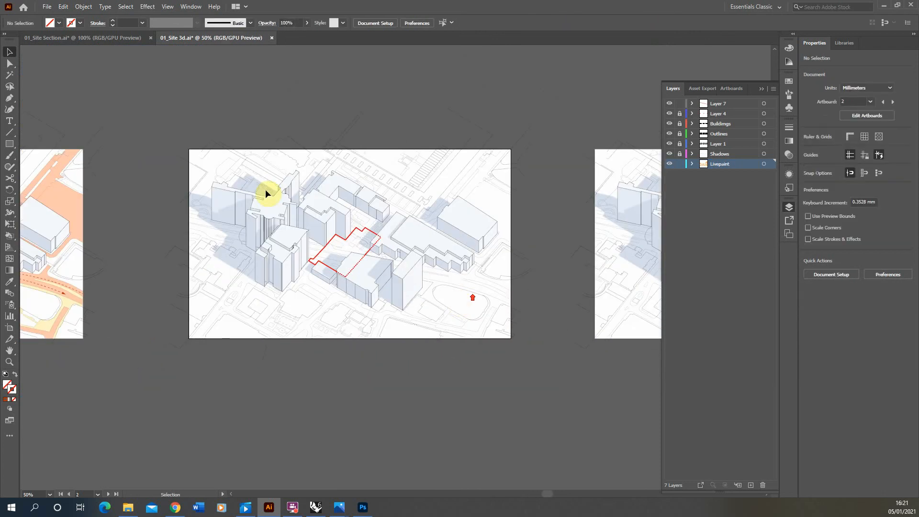
left_click(63, 7)
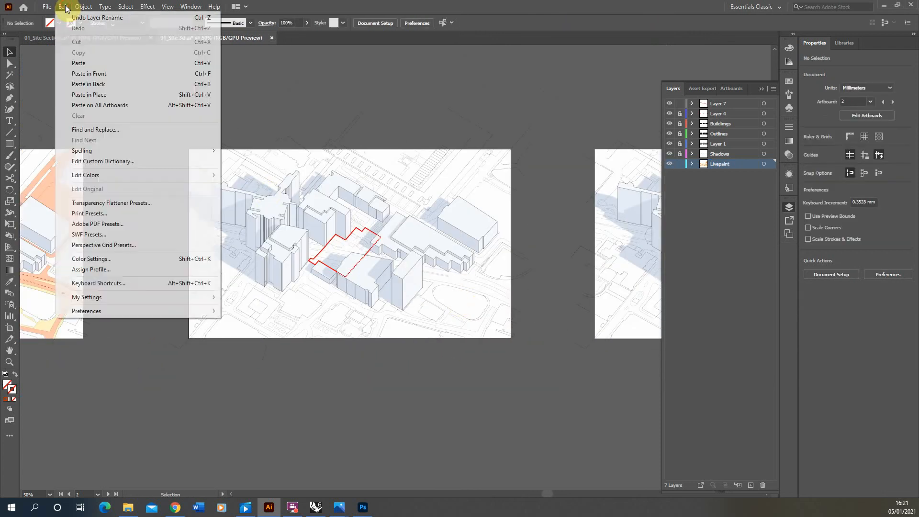
left_click(114, 92)
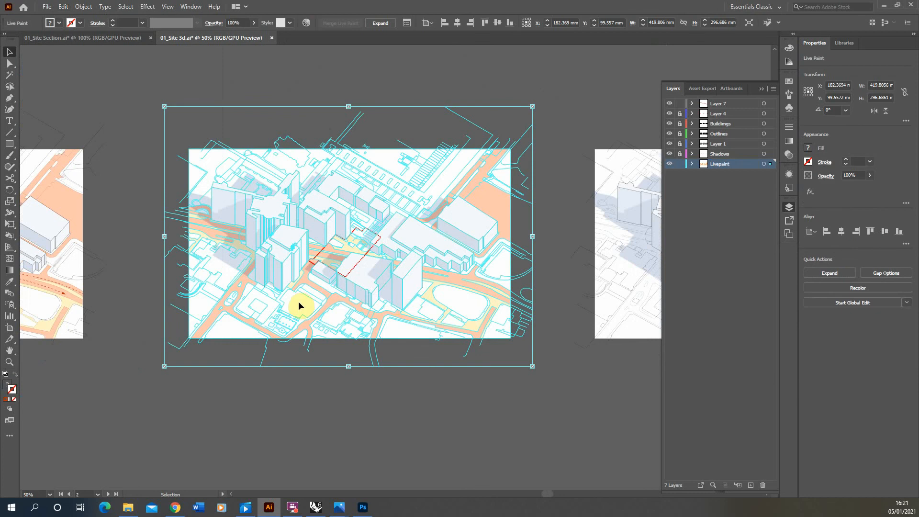
Set the fill of the pasted Live Paint group to None and deselect it.
left_click(13, 388)
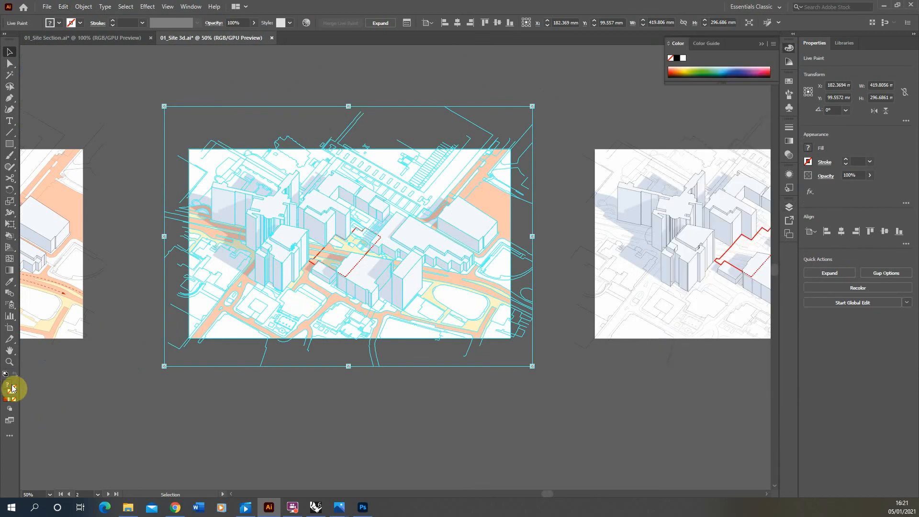
left_click(14, 403)
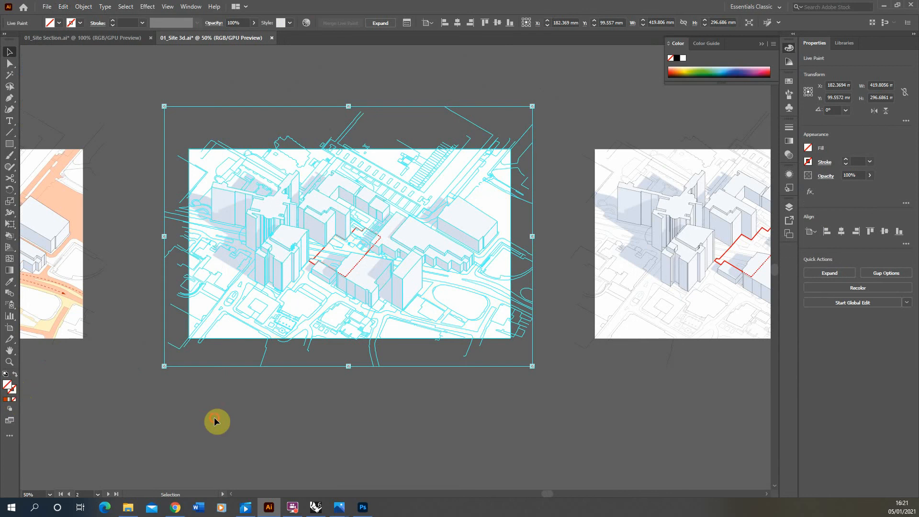
left_click(214, 418)
Choose a muted olive green fill colour for the Live Paint Bucket.
left_click(10, 235)
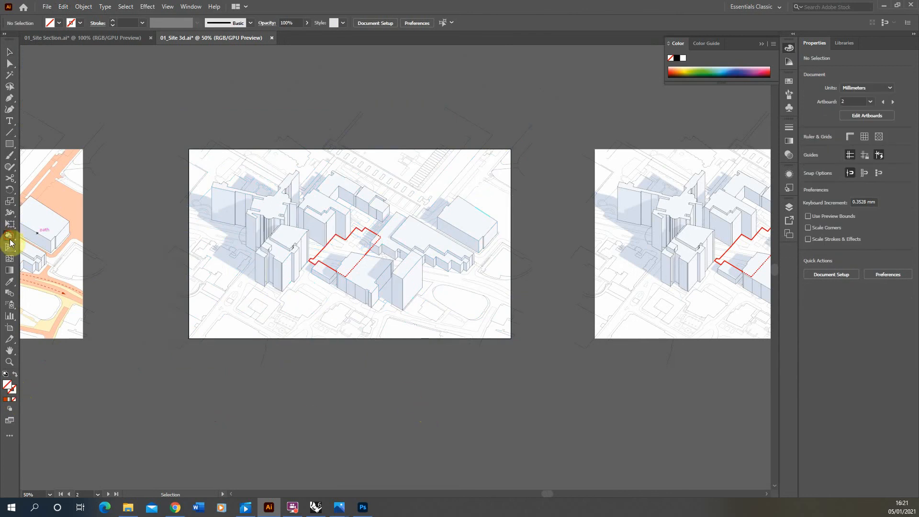
double_click(7, 384)
left_click_drag(474, 278, 481, 285)
left_click(429, 237)
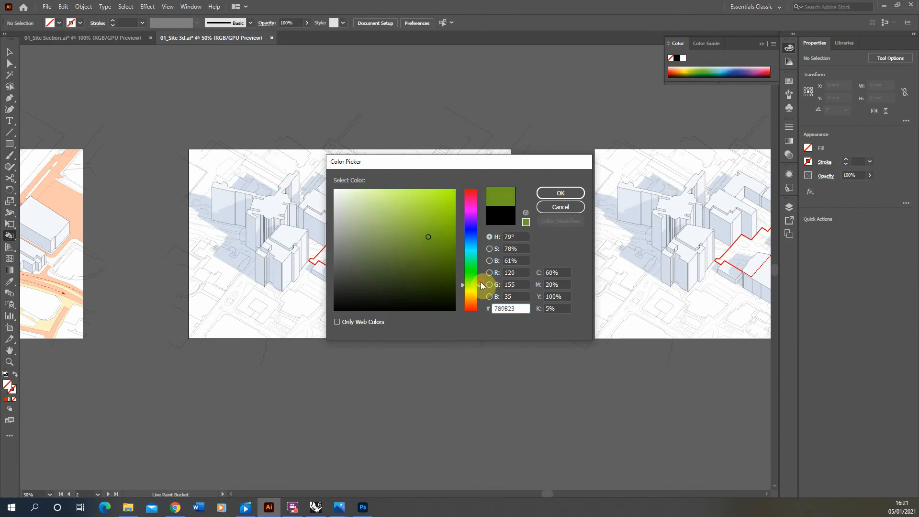
left_click(403, 235)
left_click(415, 241)
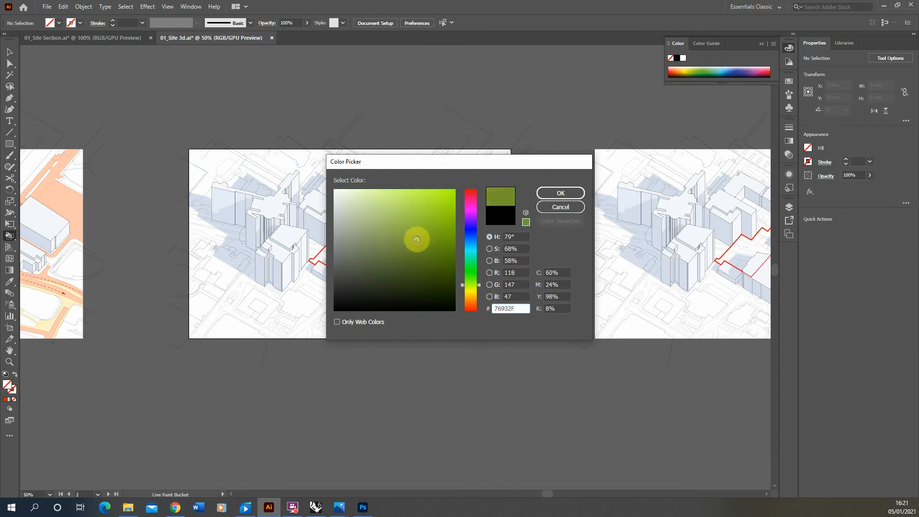
left_click_drag(478, 280, 478, 280)
left_click_drag(376, 240, 391, 238)
left_click(577, 198)
Live Paint the oval plot, the curved plot beyond the long stepped building and the corner plots above it green.
scroll(369, 239, "up", 3)
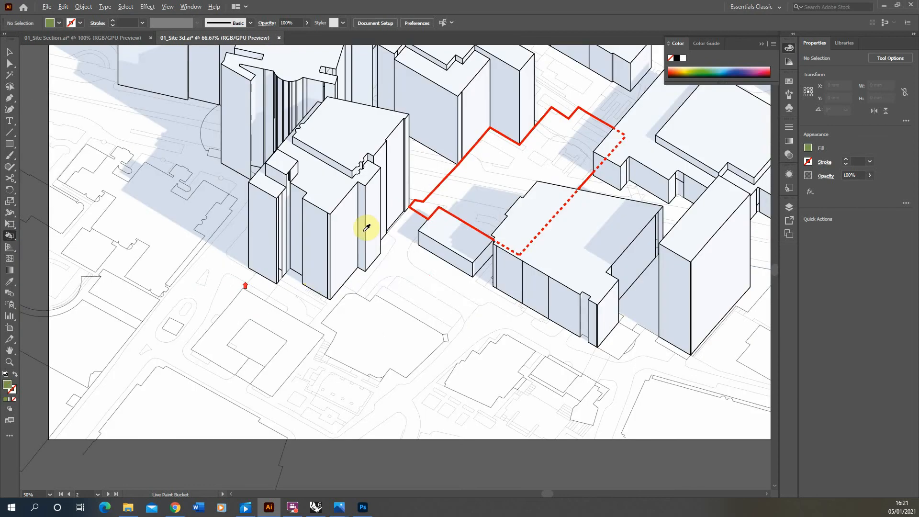
scroll(319, 328, "down", 1)
scroll(220, 141, "up", 1)
scroll(149, 309, "down", 1)
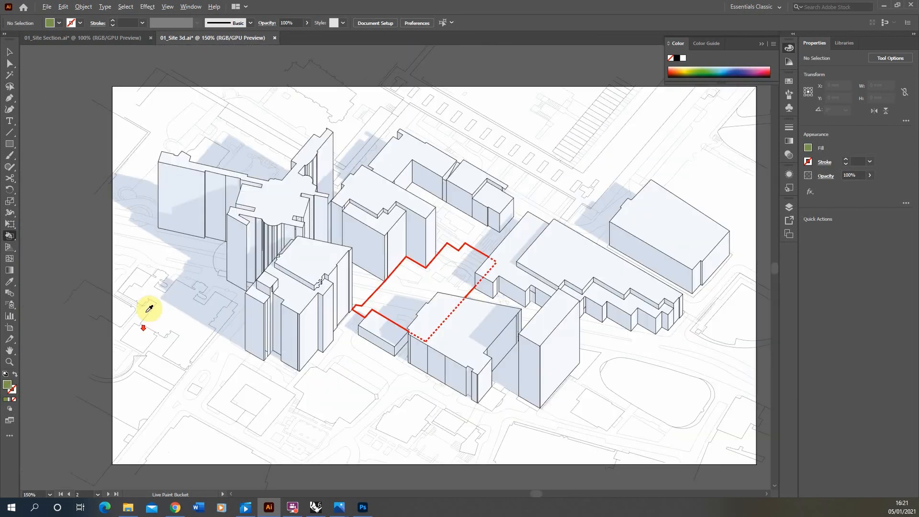
scroll(303, 277, "down", 1)
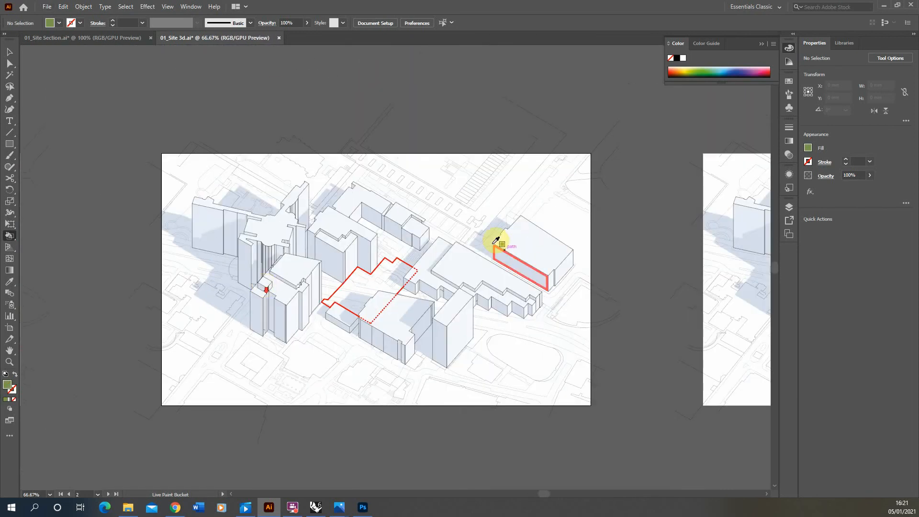
scroll(493, 242, "up", 1)
left_click(530, 418)
left_click(623, 330)
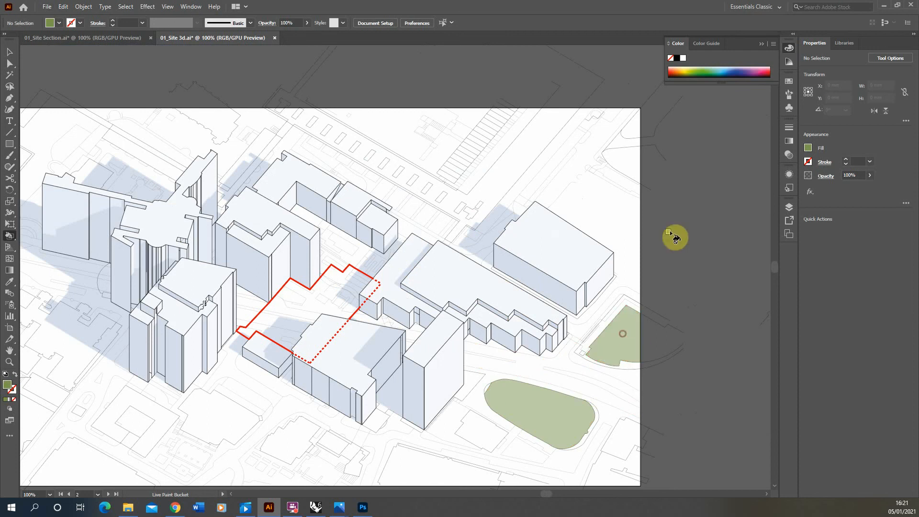
left_click(630, 158)
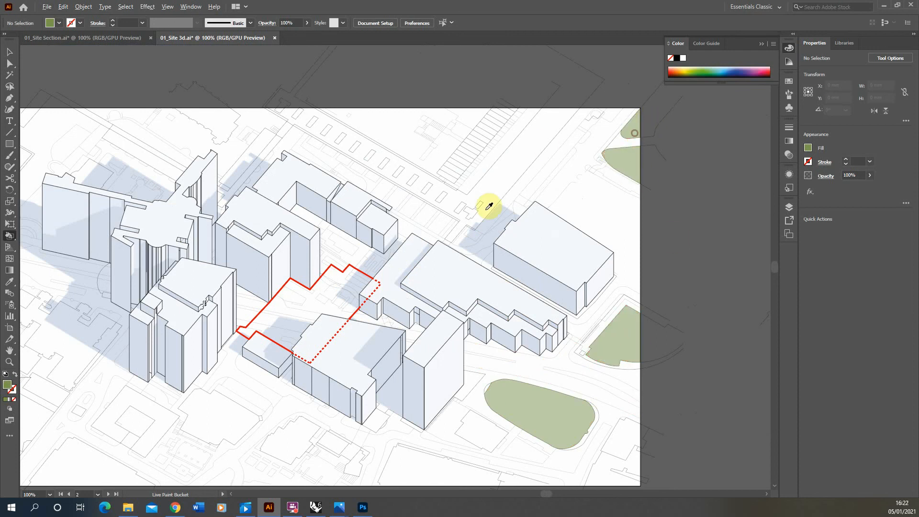
Live Paint the open ground in the artboard corner behind the tower cluster green.
scroll(488, 206, "down", 1)
scroll(140, 218, "up", 1)
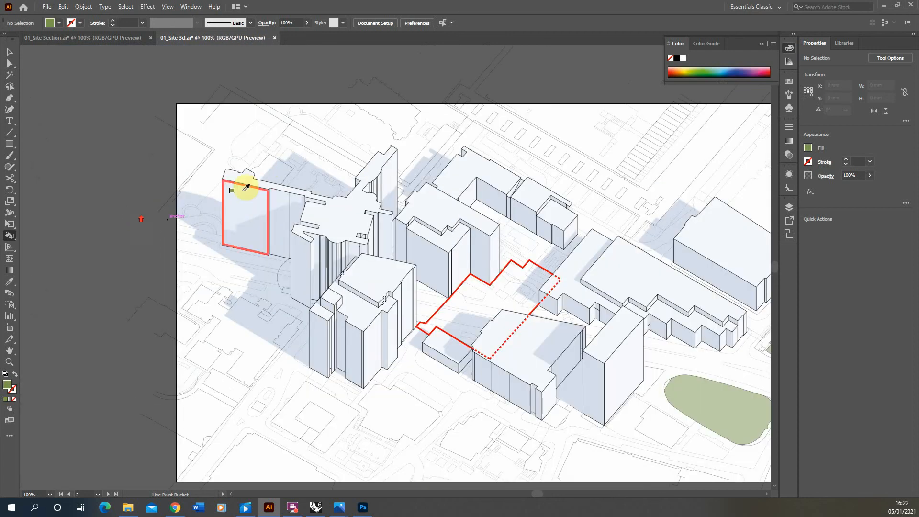
left_click(225, 139)
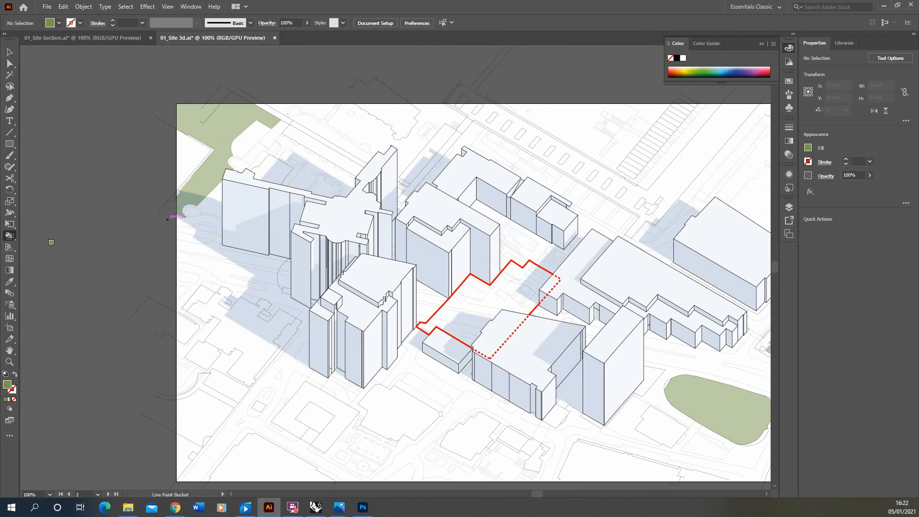
left_click(292, 507)
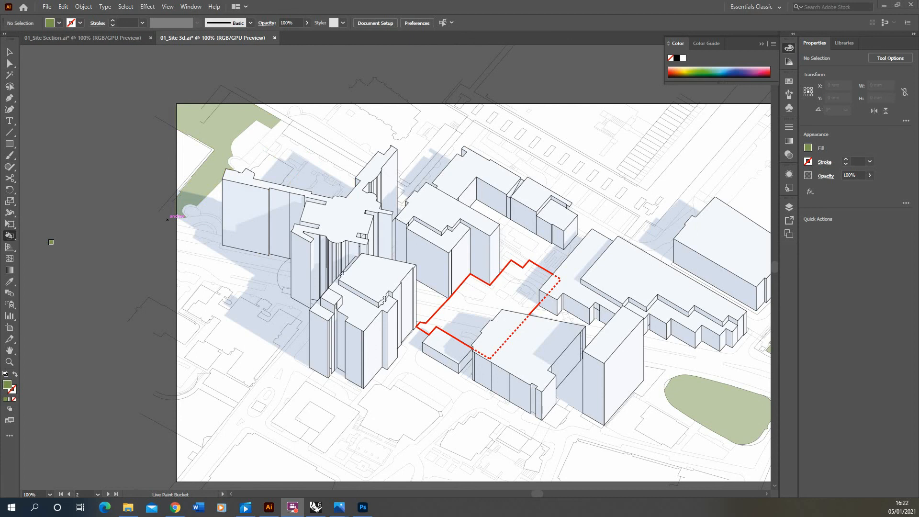
scroll(442, 306, "down", 3)
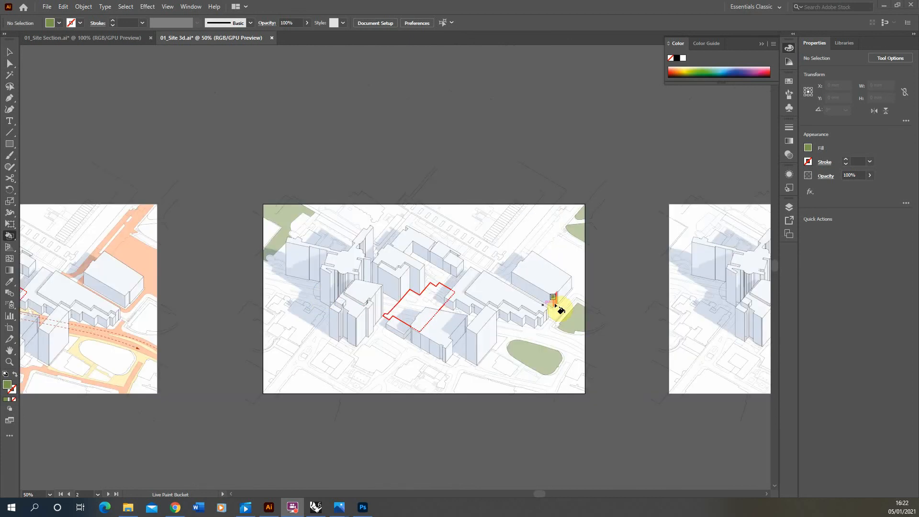